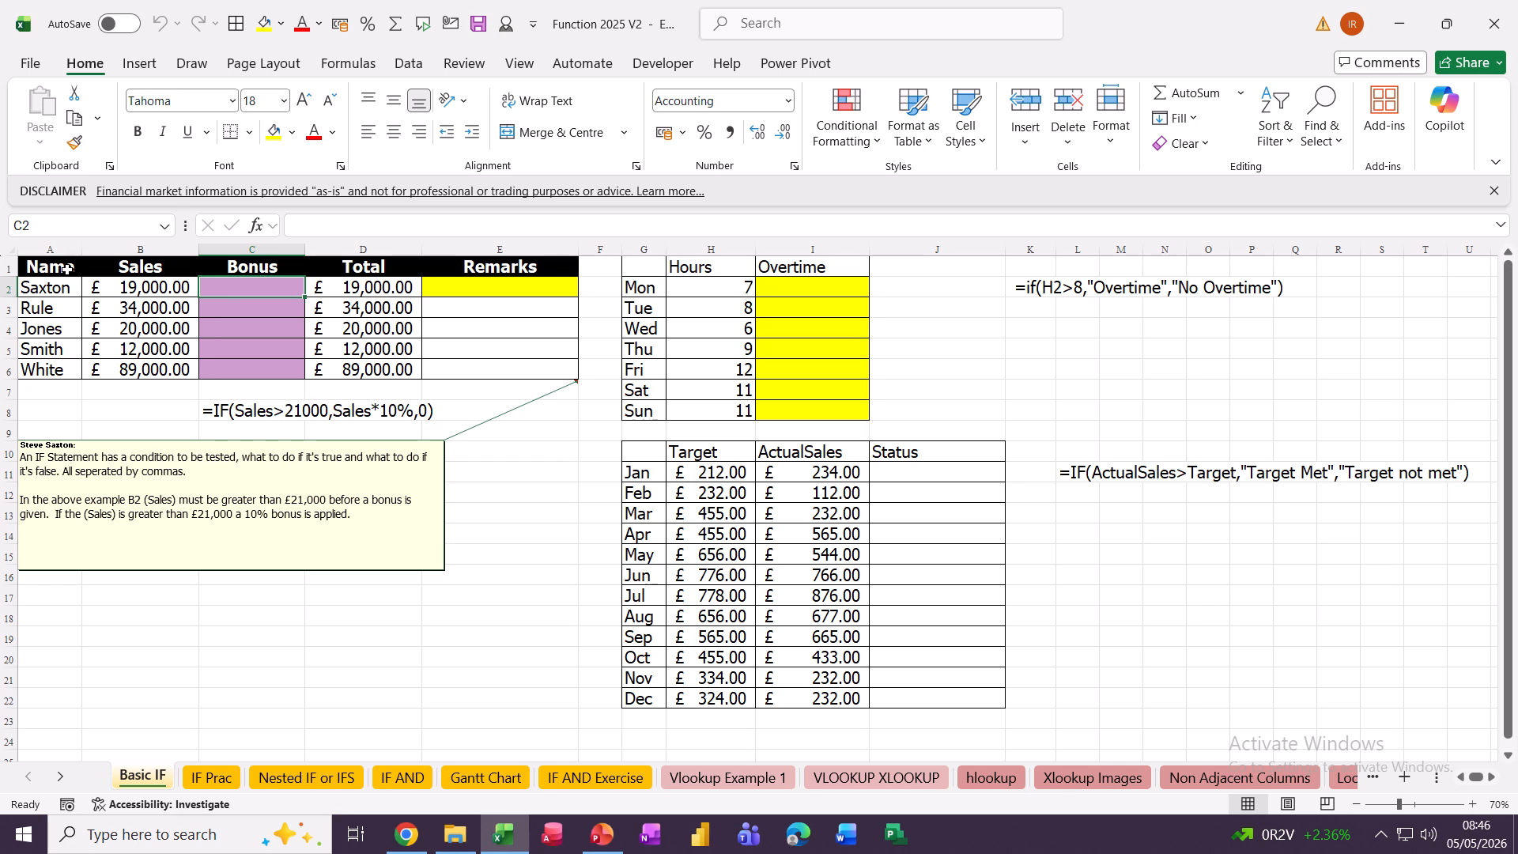
# - Check the named ranges covering the Sales figures in B2:B6 and the Bonus cells in C2:C6
pyautogui.click(114, 294)
pyautogui.moveTo(114, 294); pyautogui.dragTo(127, 365)
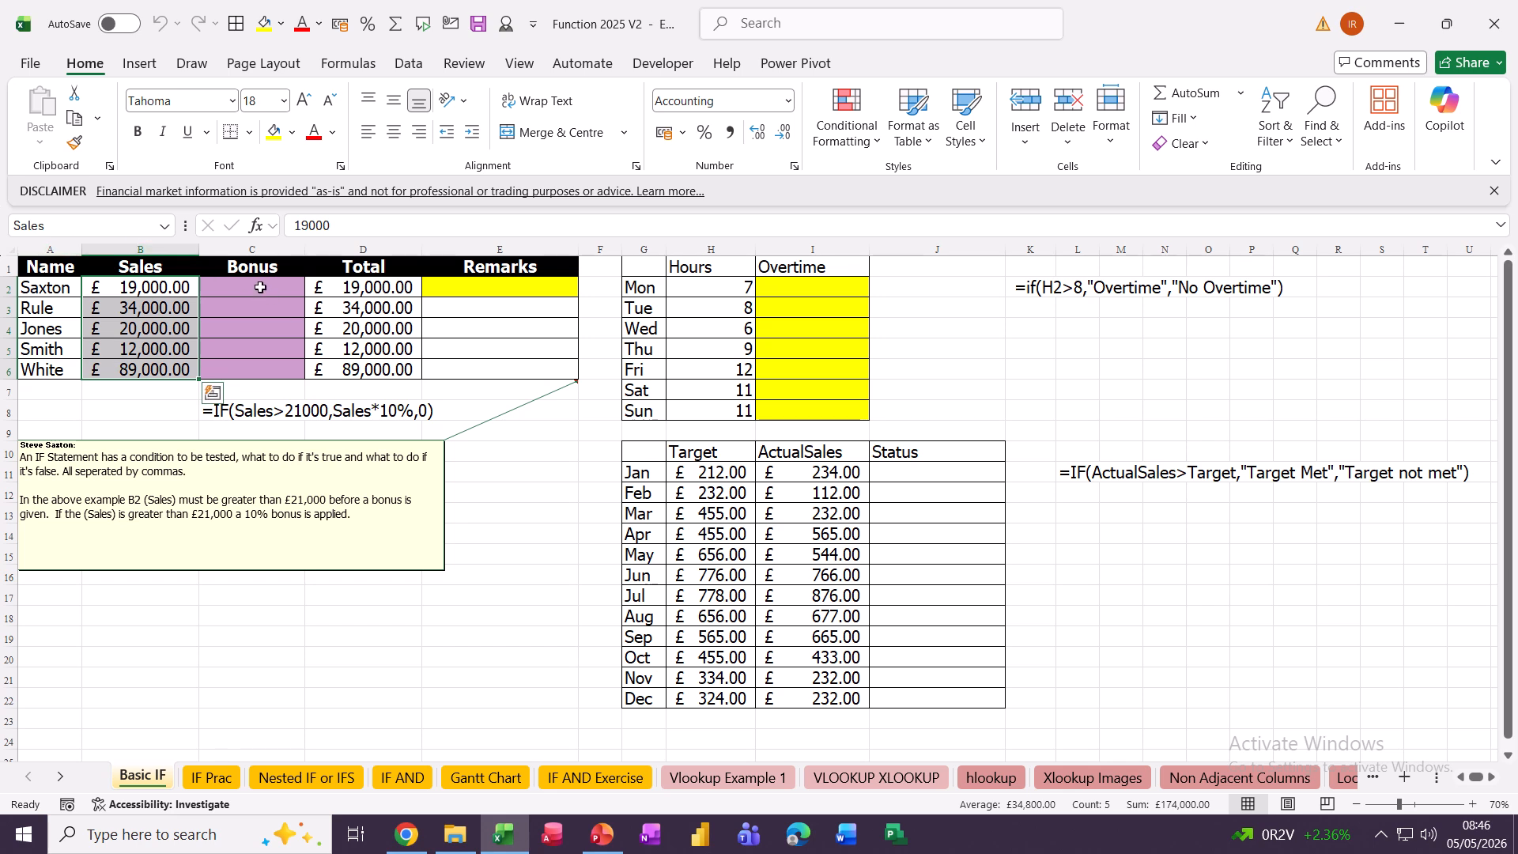
pyautogui.moveTo(261, 287); pyautogui.dragTo(262, 368)
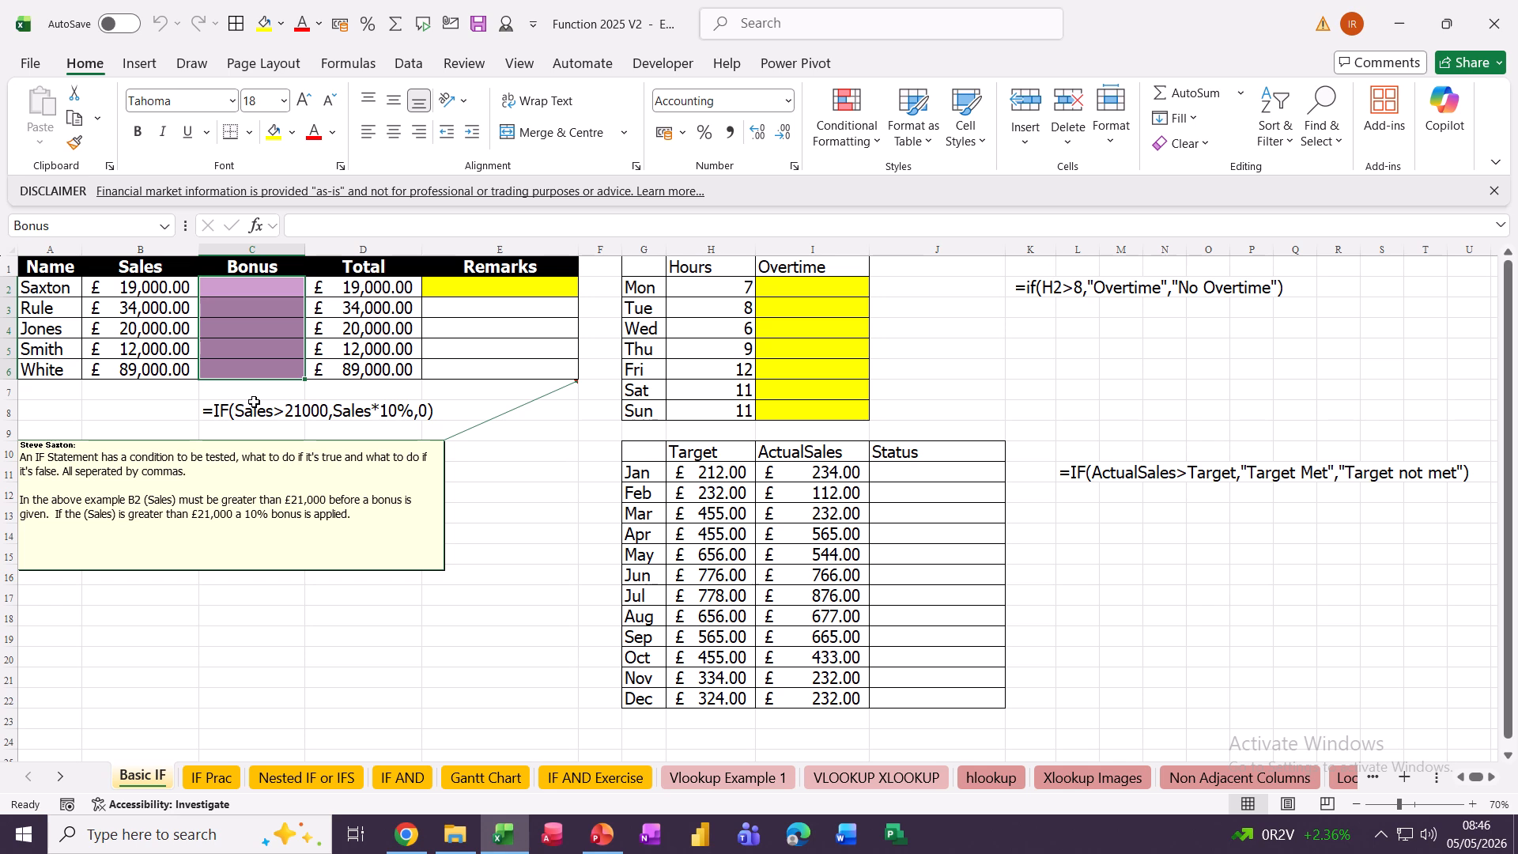
# - Enter the formula =IF(sales>21000,sales*10%,0) in C2 to calculate the Bonus column from the named Sales range
pyautogui.click(231, 284)
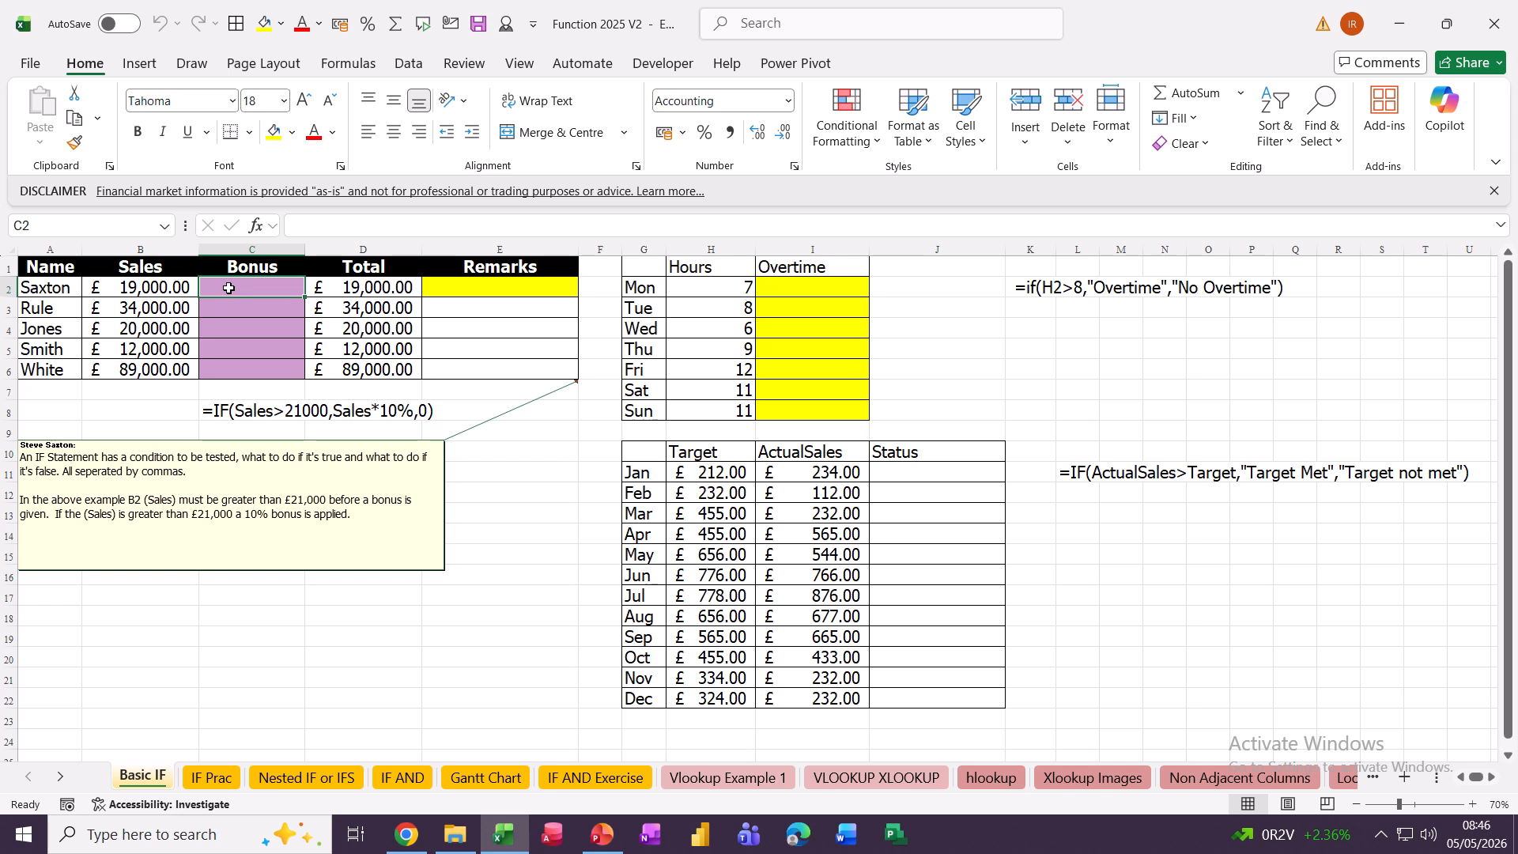
pyautogui.write('=if')
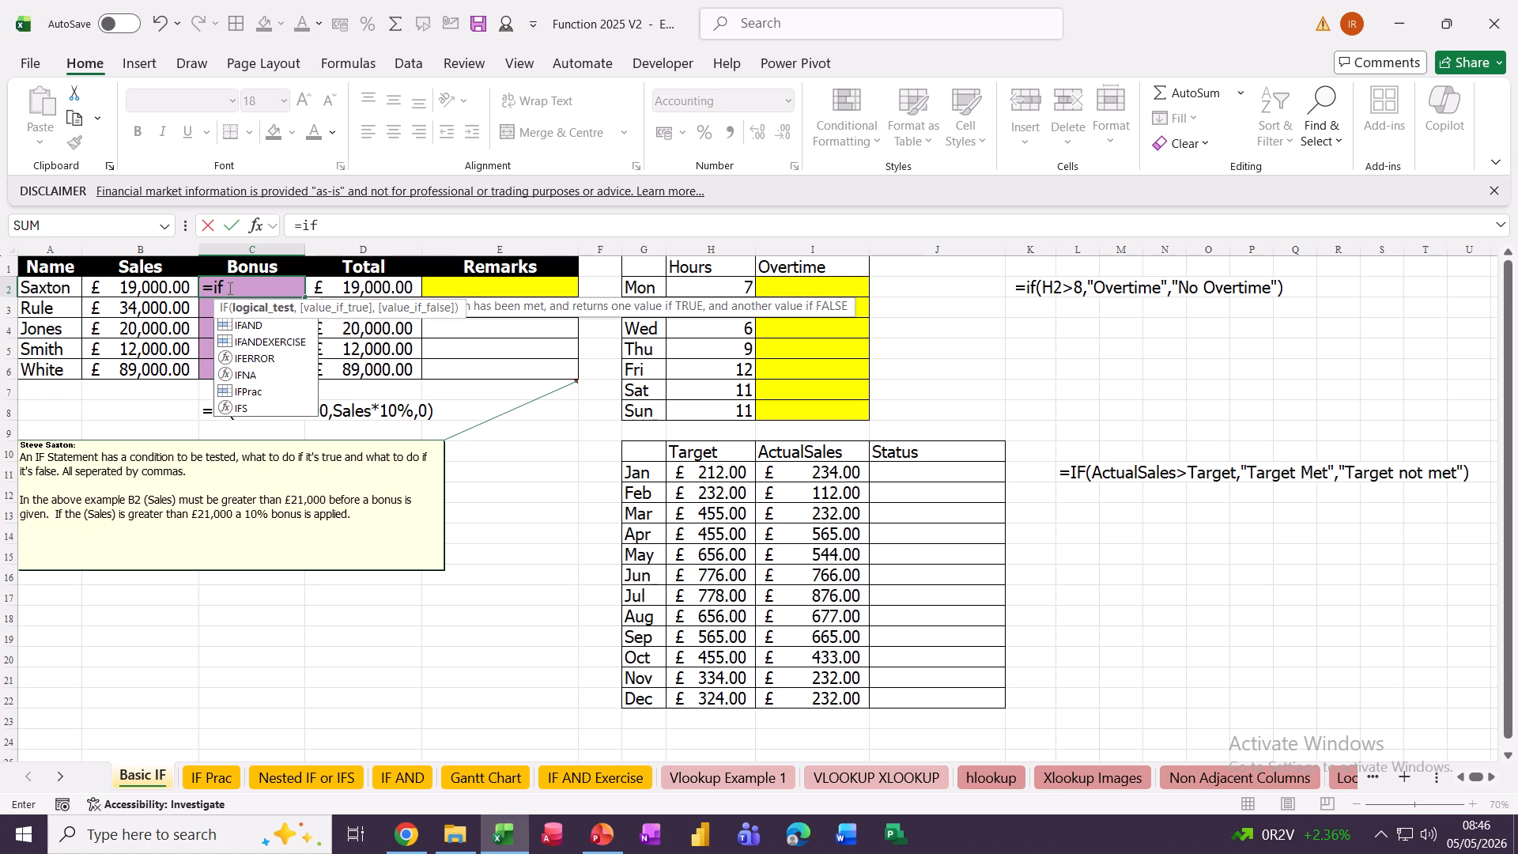
pyautogui.press('Tab')
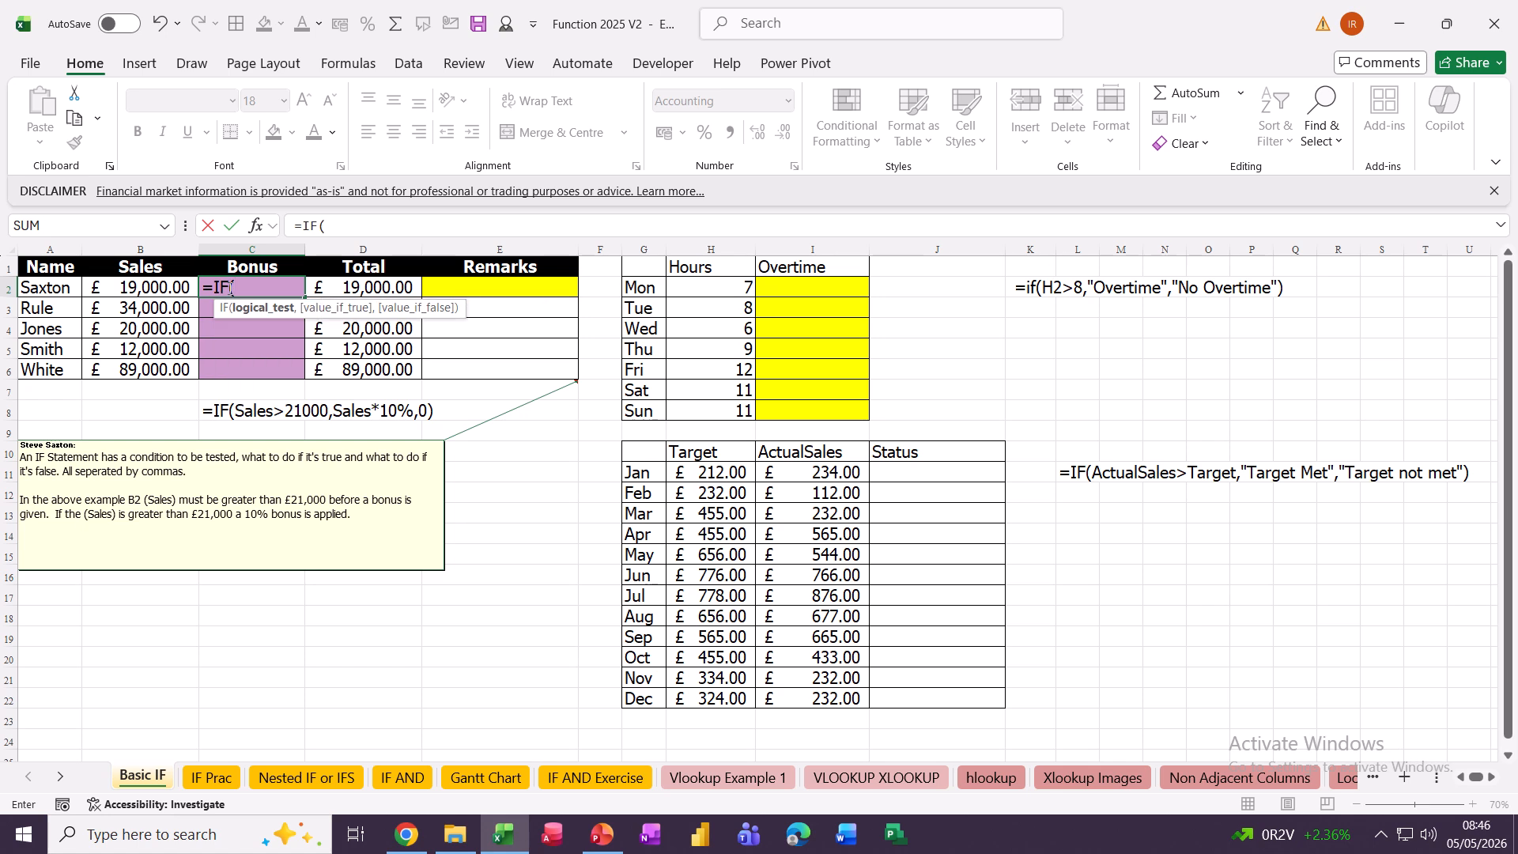
pyautogui.write('sa')
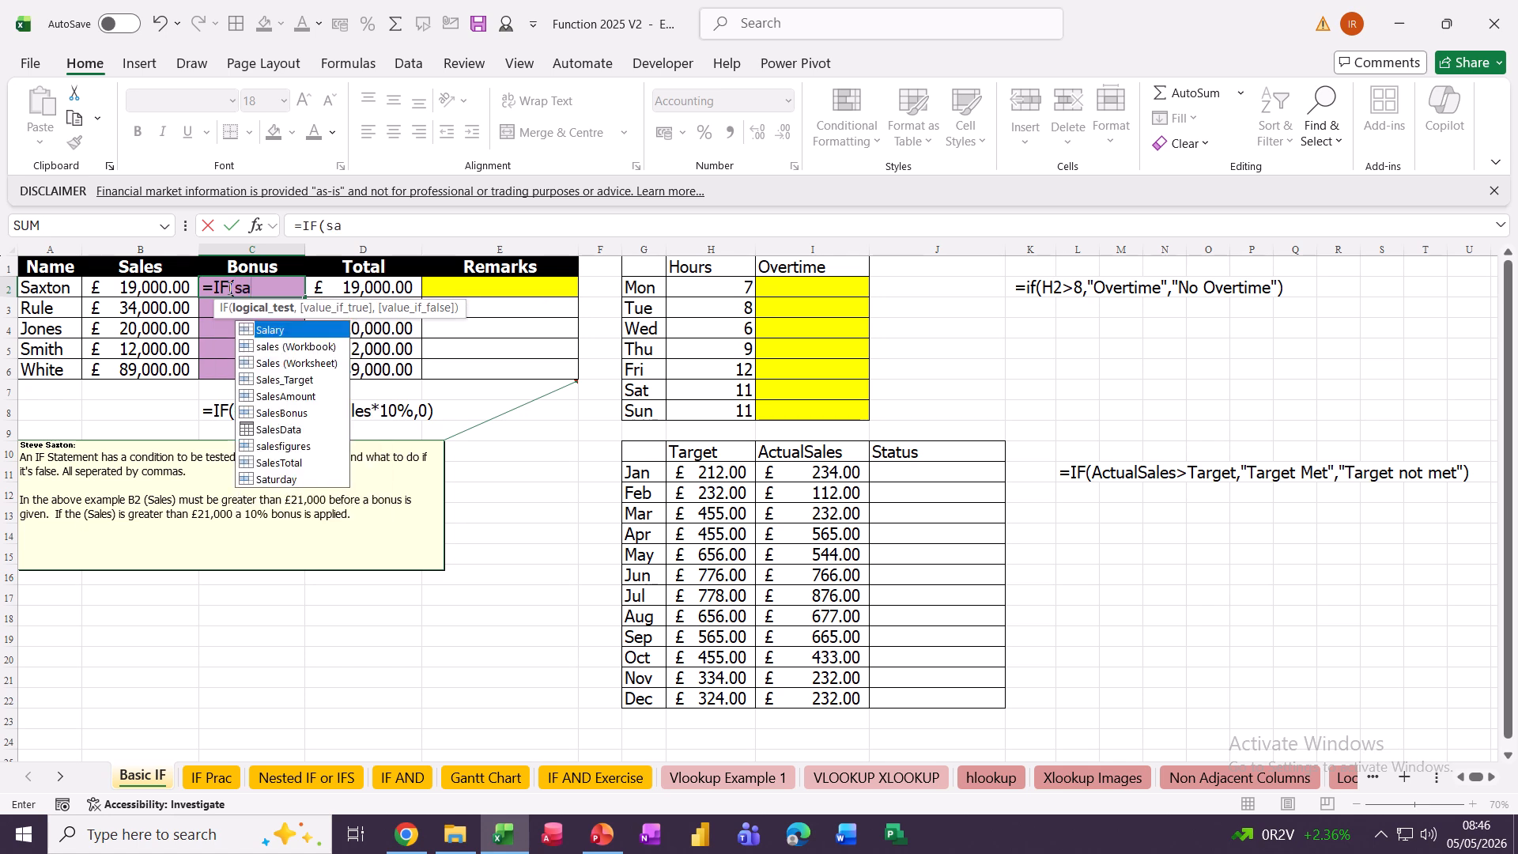
pyautogui.write('les')
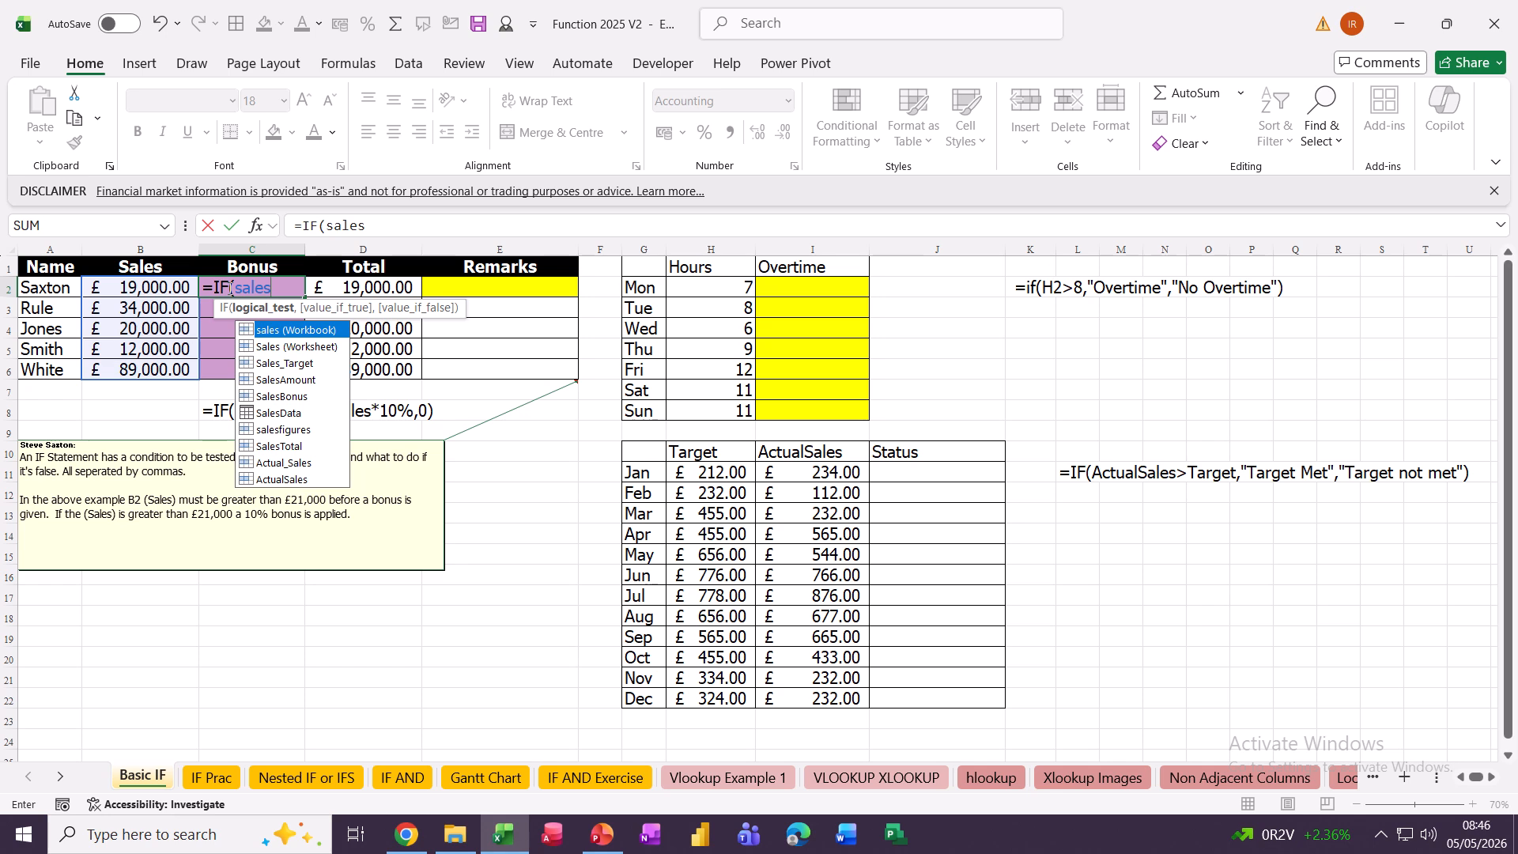
pyautogui.press('Escape')
pyautogui.write('>210')
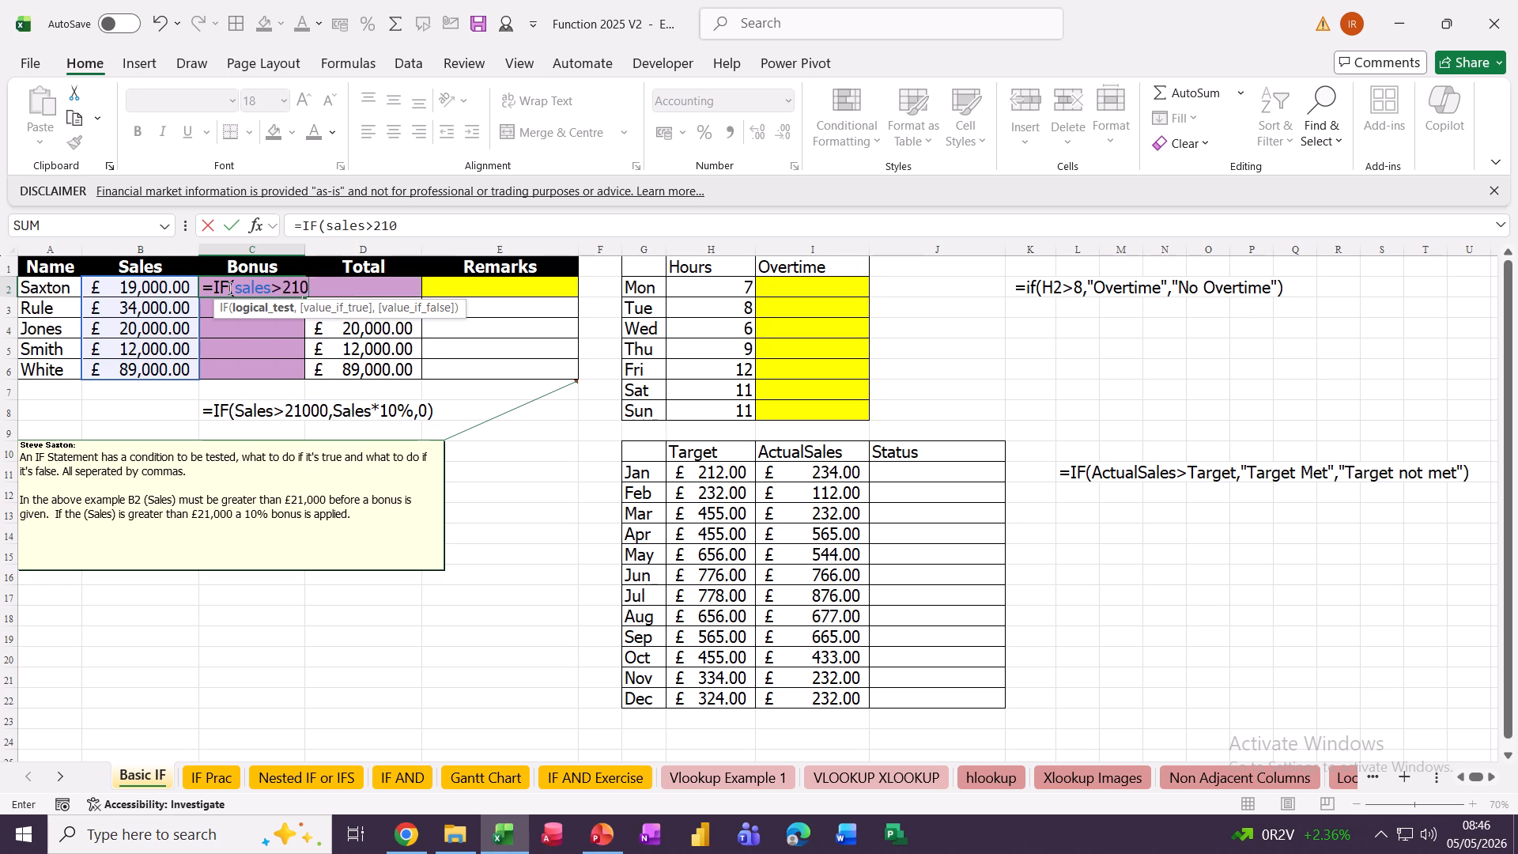
pyautogui.write('00')
pyautogui.write(',')
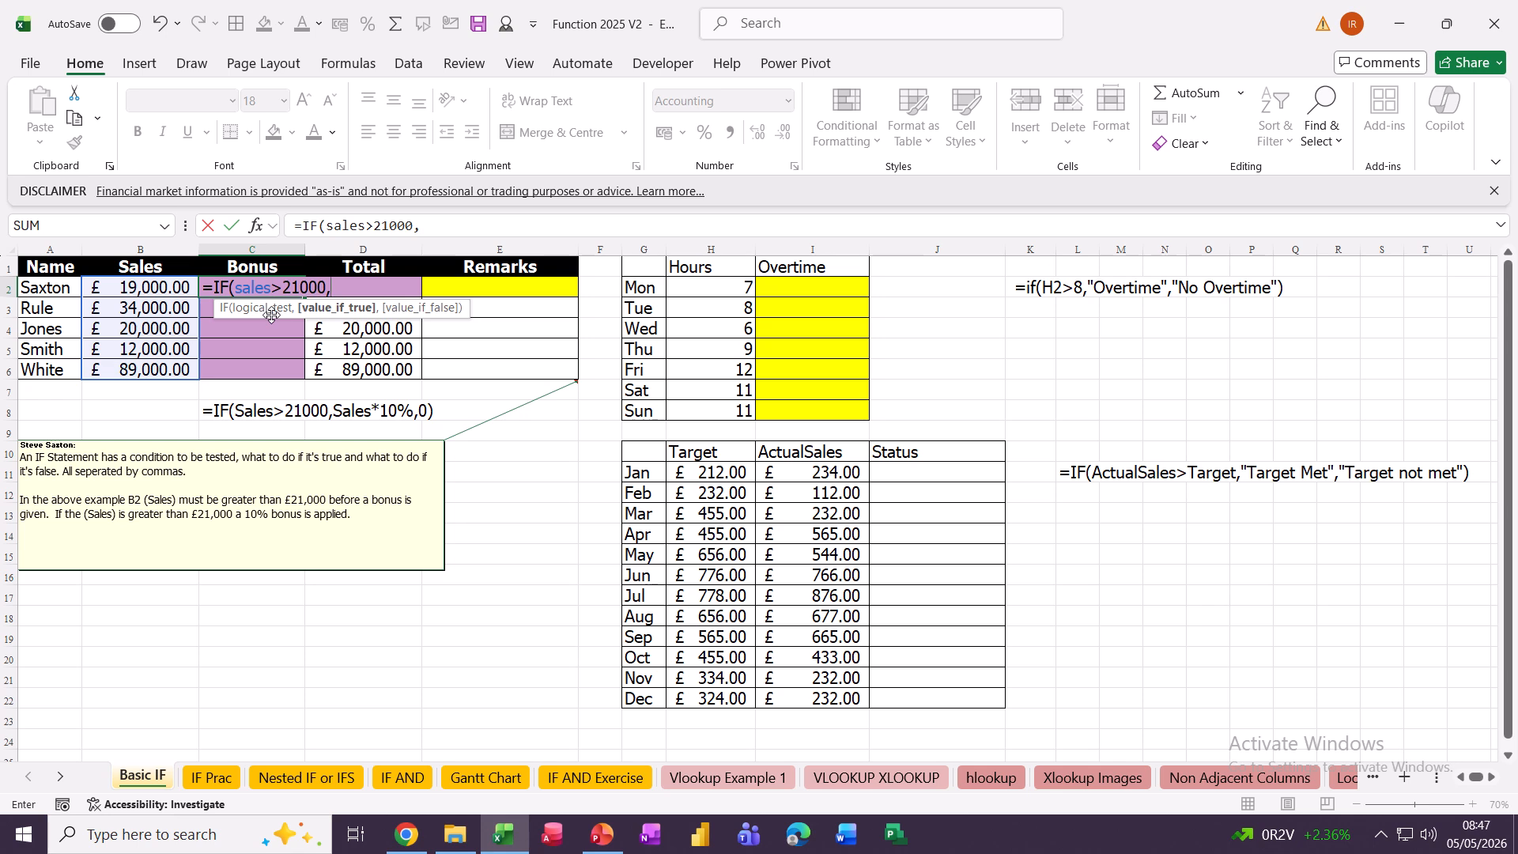
pyautogui.write('sa')
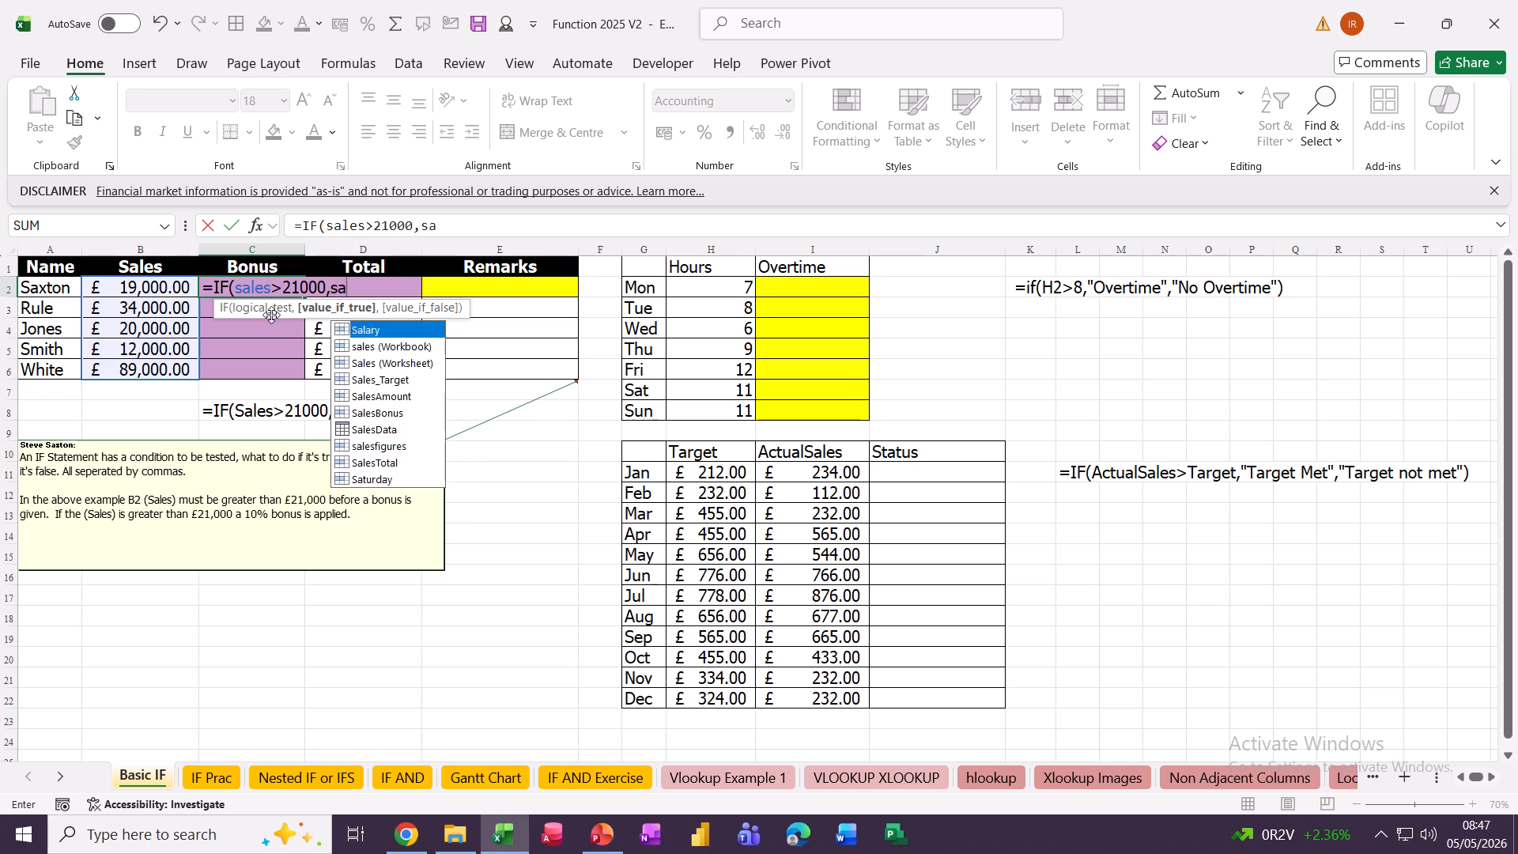
pyautogui.write('les')
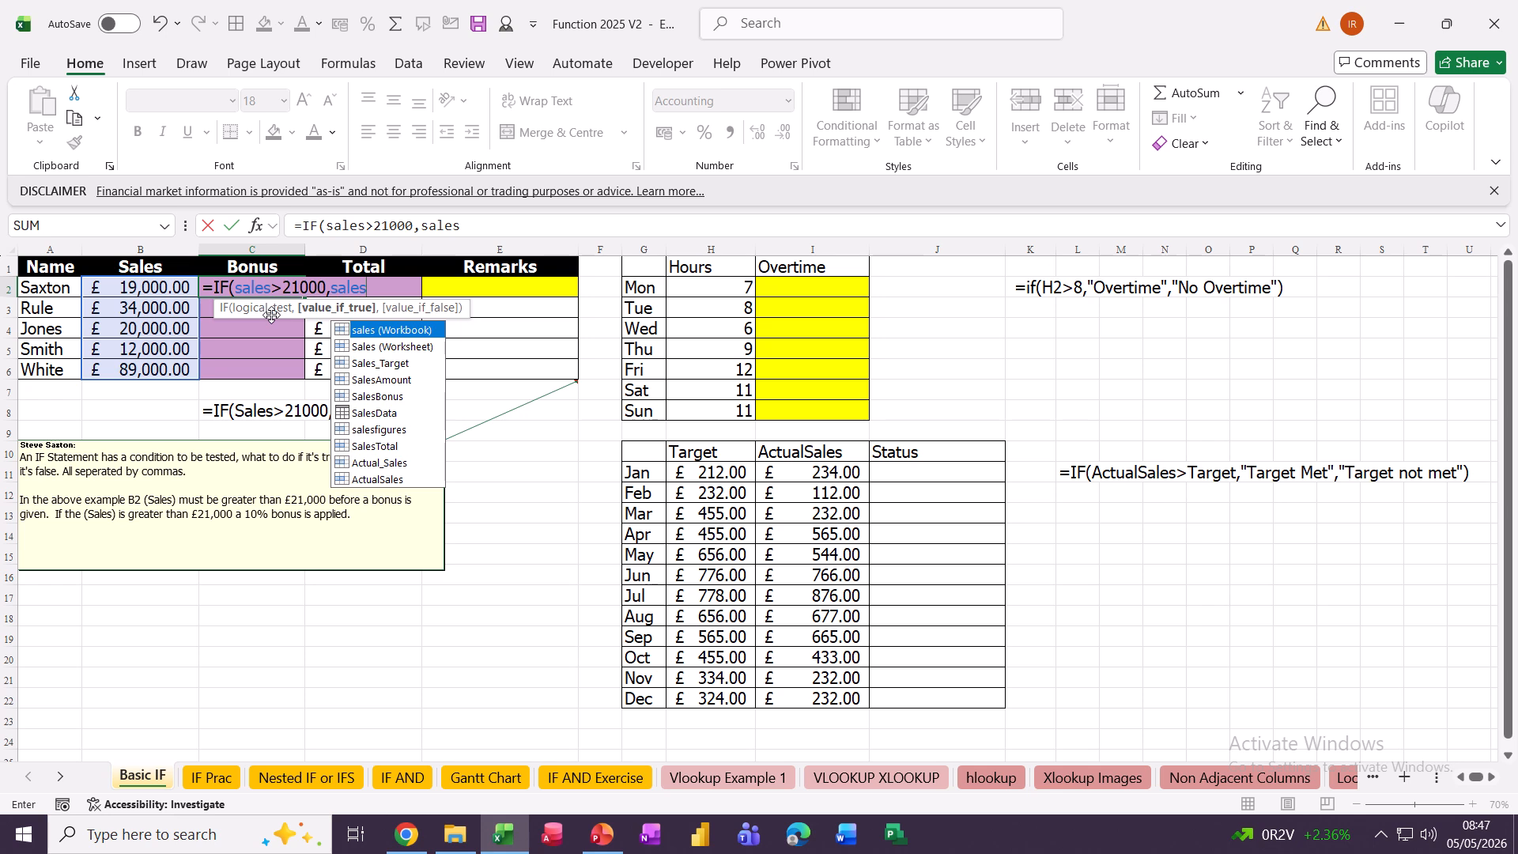
pyautogui.write('*10')
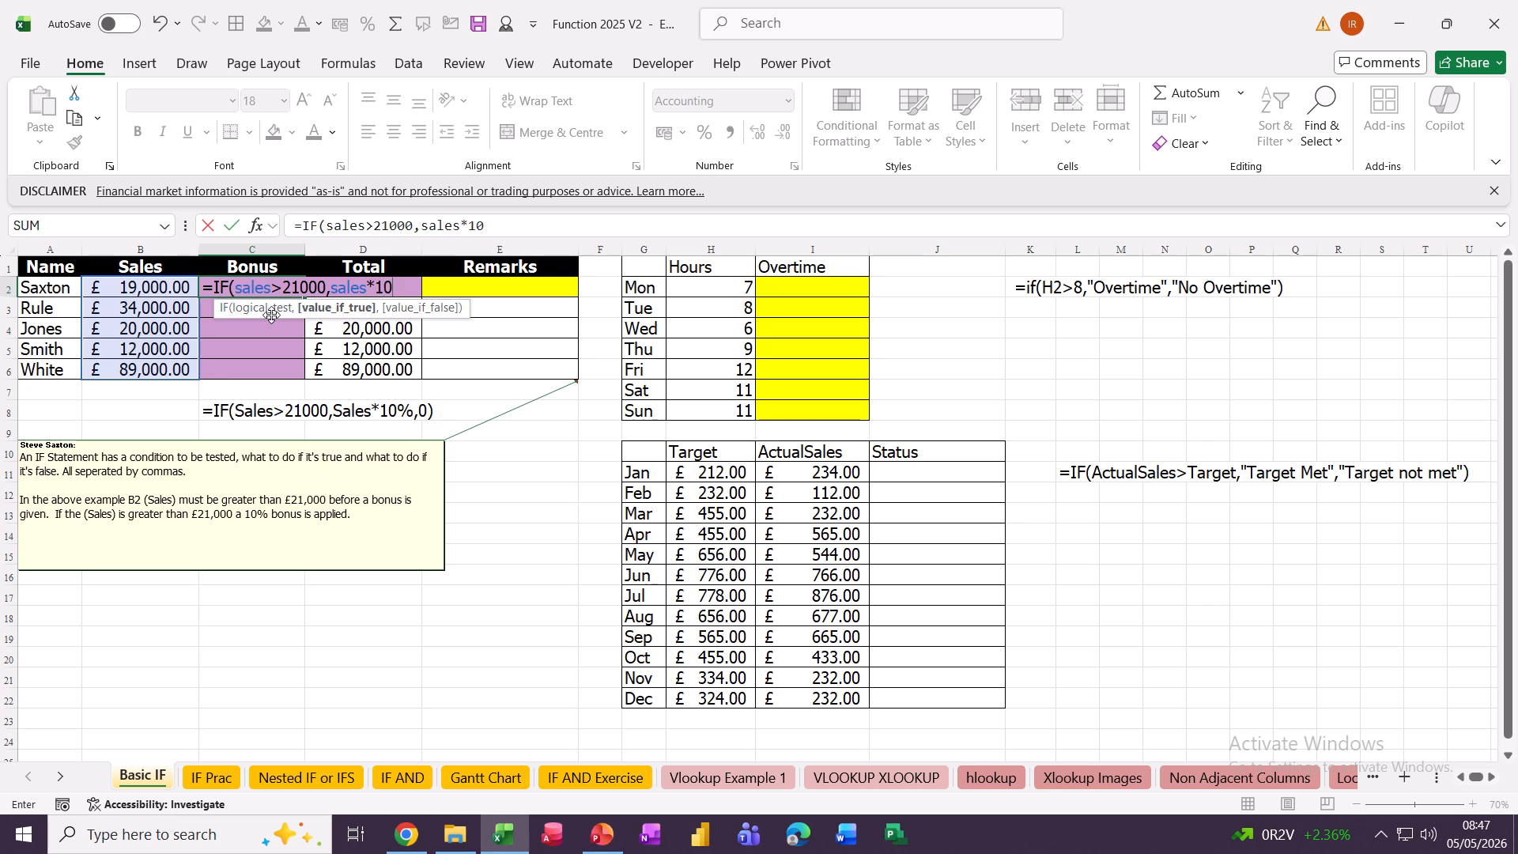
pyautogui.write('%')
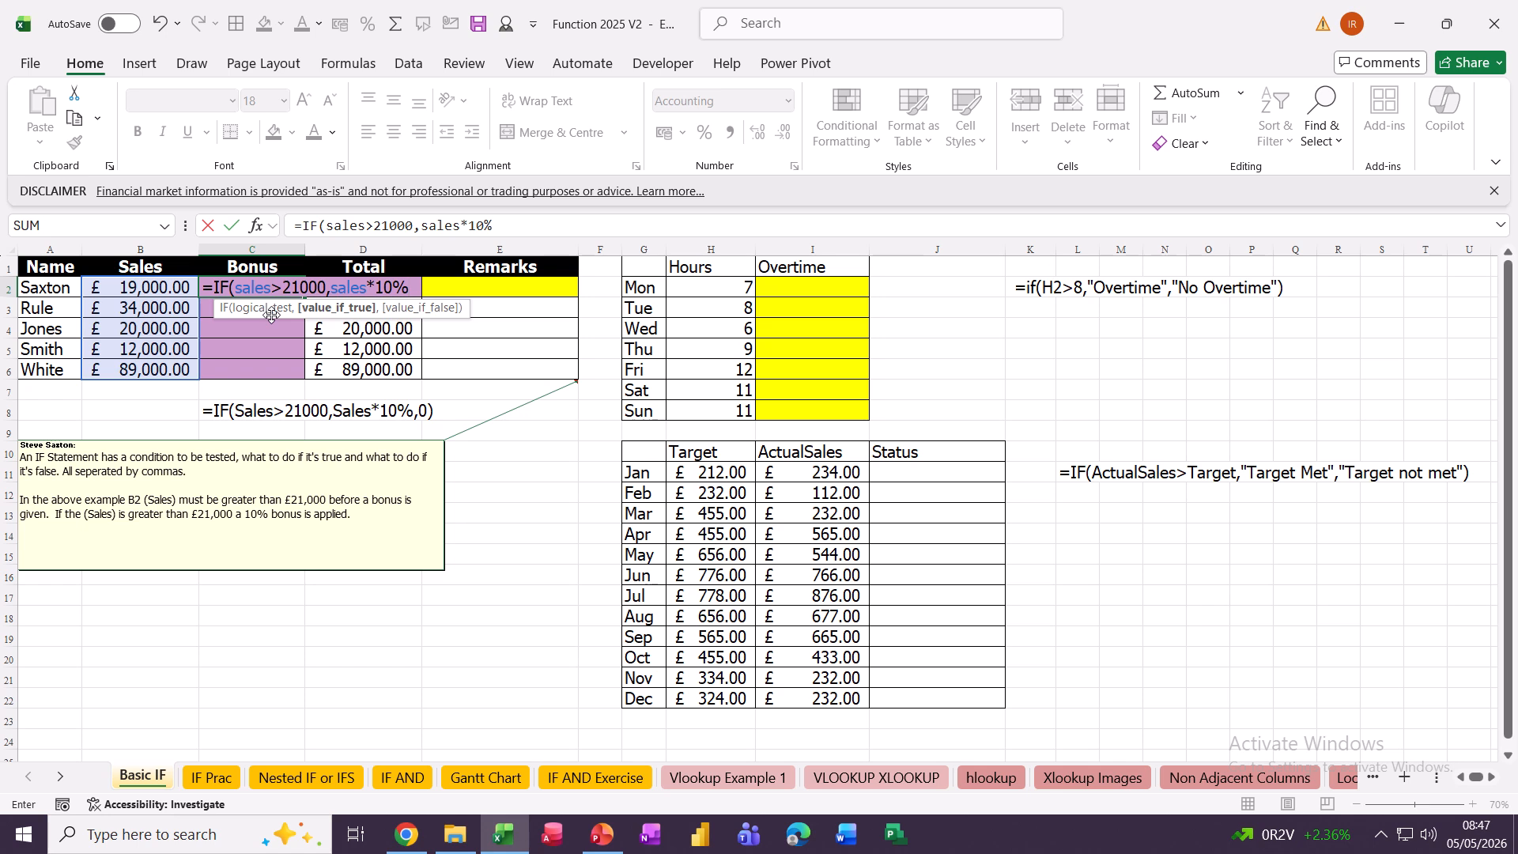
pyautogui.write(',')
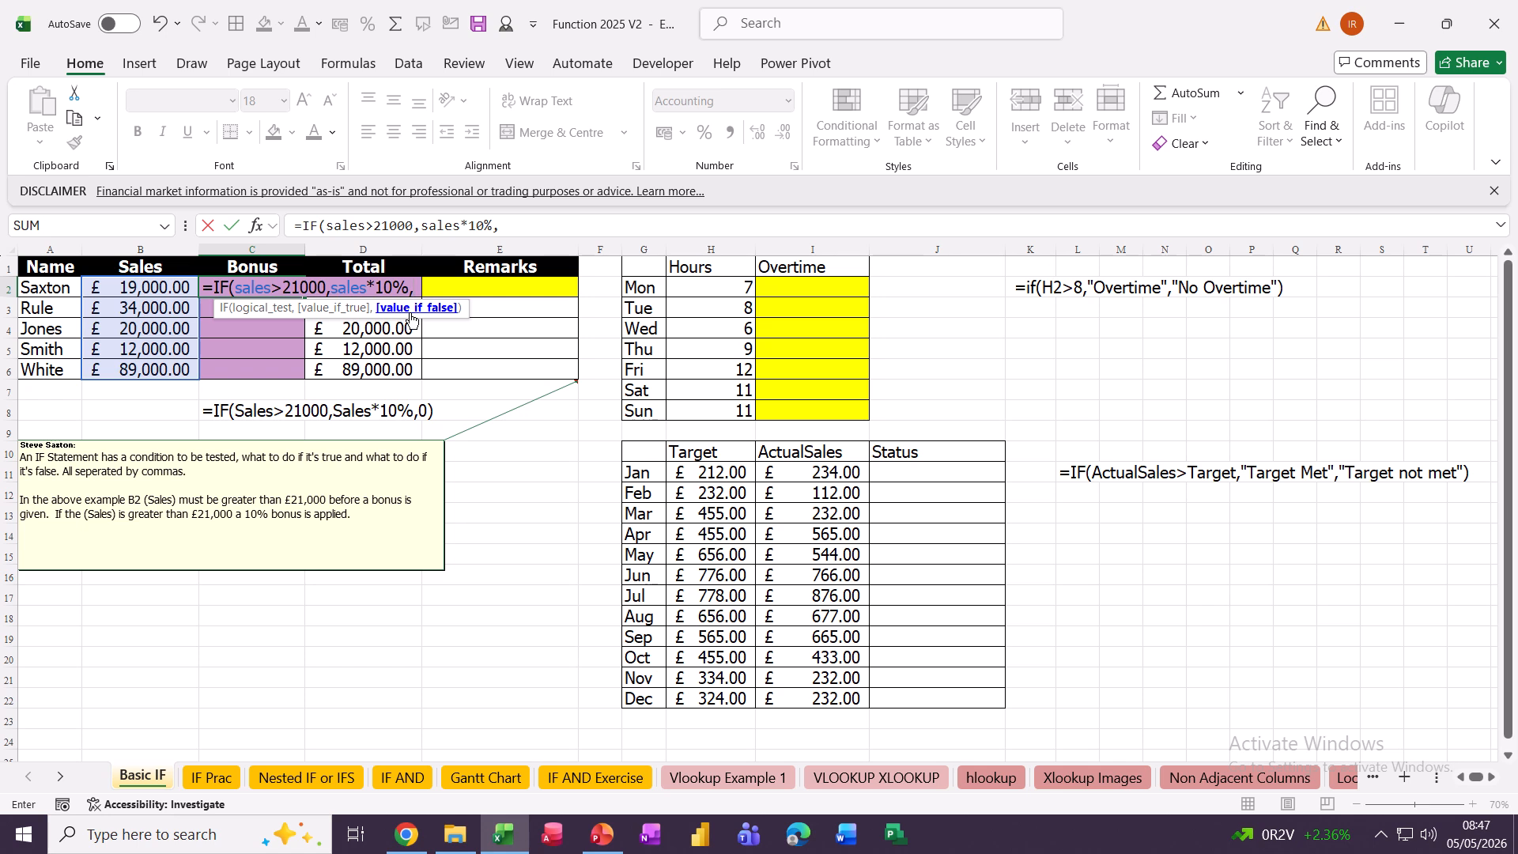
pyautogui.write('0')
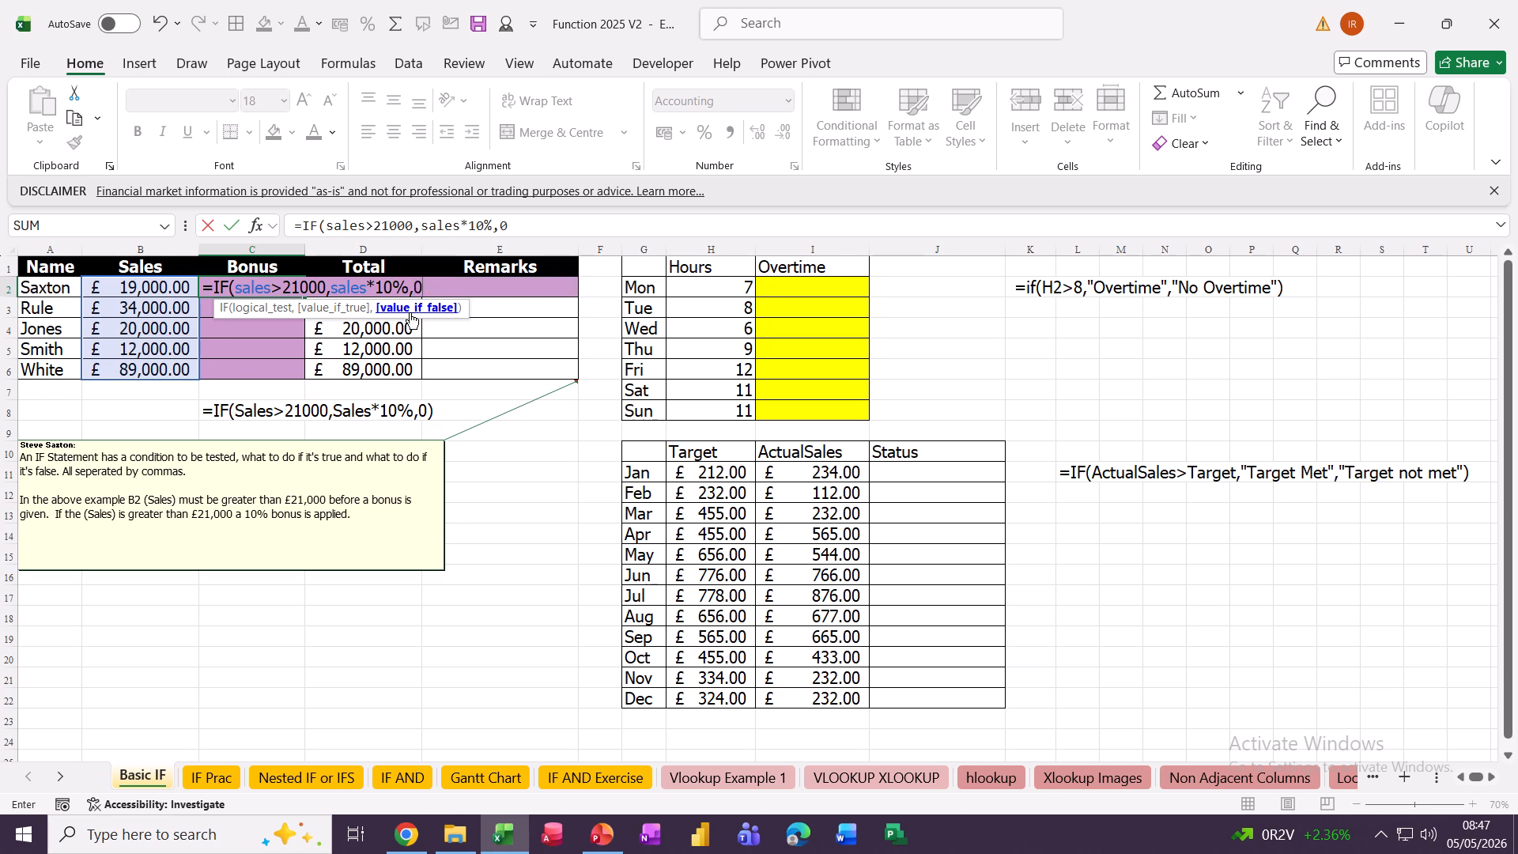
pyautogui.write(')')
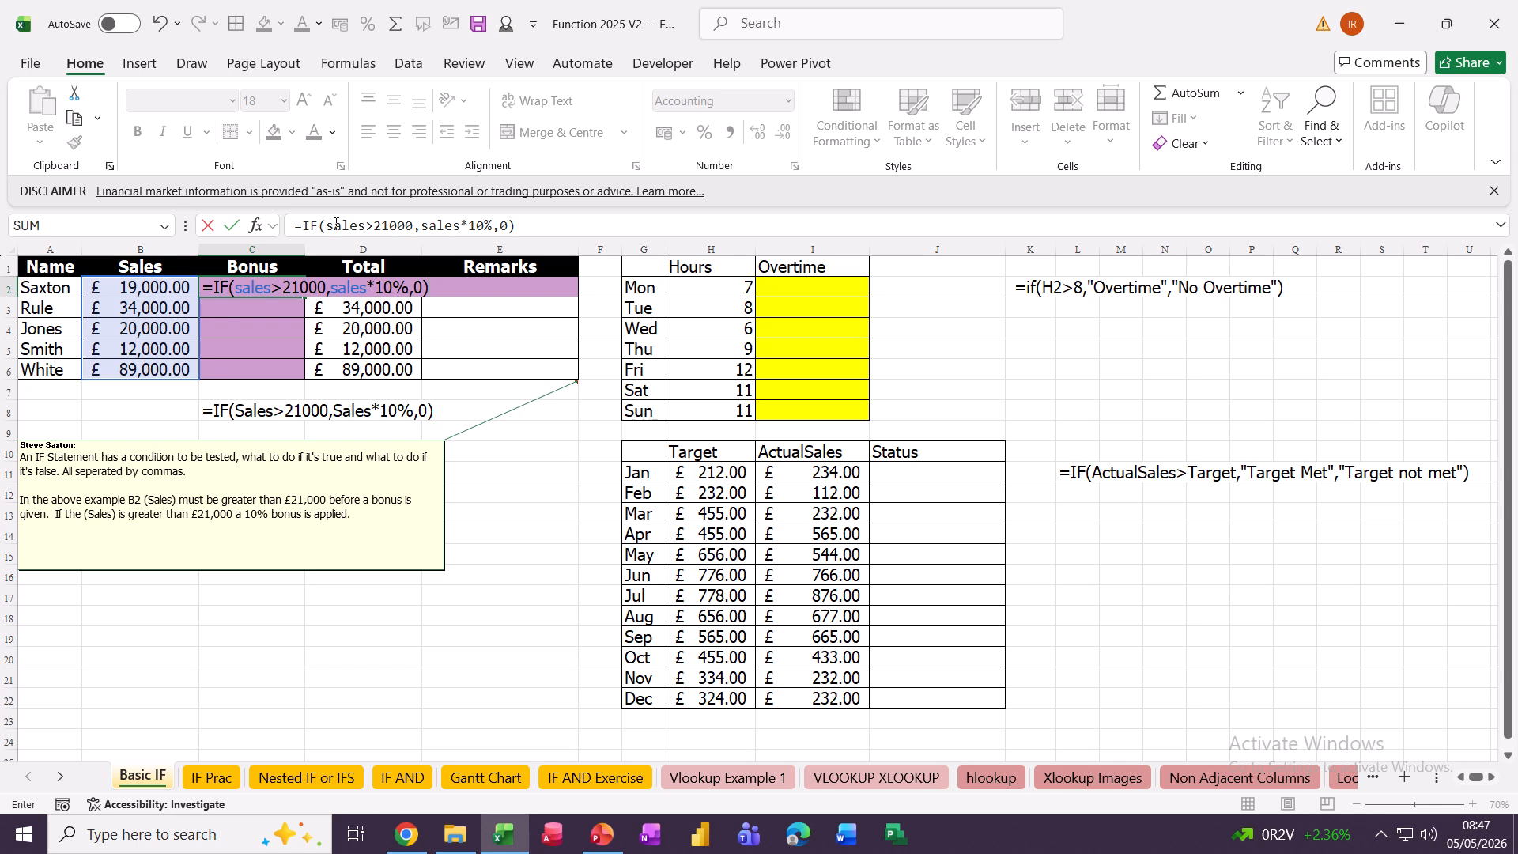
pyautogui.click(230, 227)
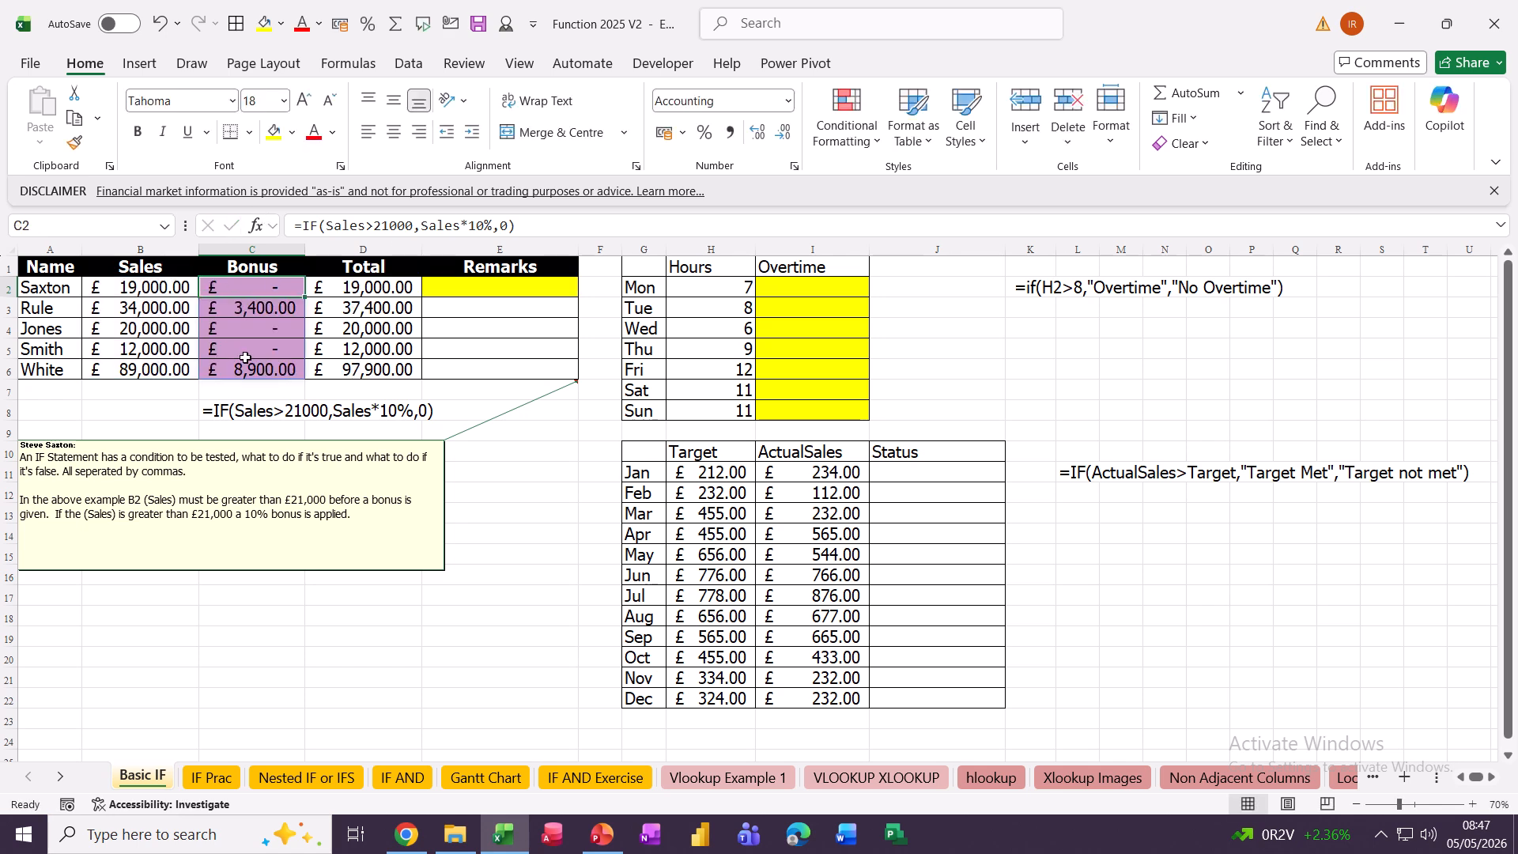
# - Set the Sales figure in B2 to 22000 to test the bonus formula
pyautogui.click(127, 287)
pyautogui.write('22000')
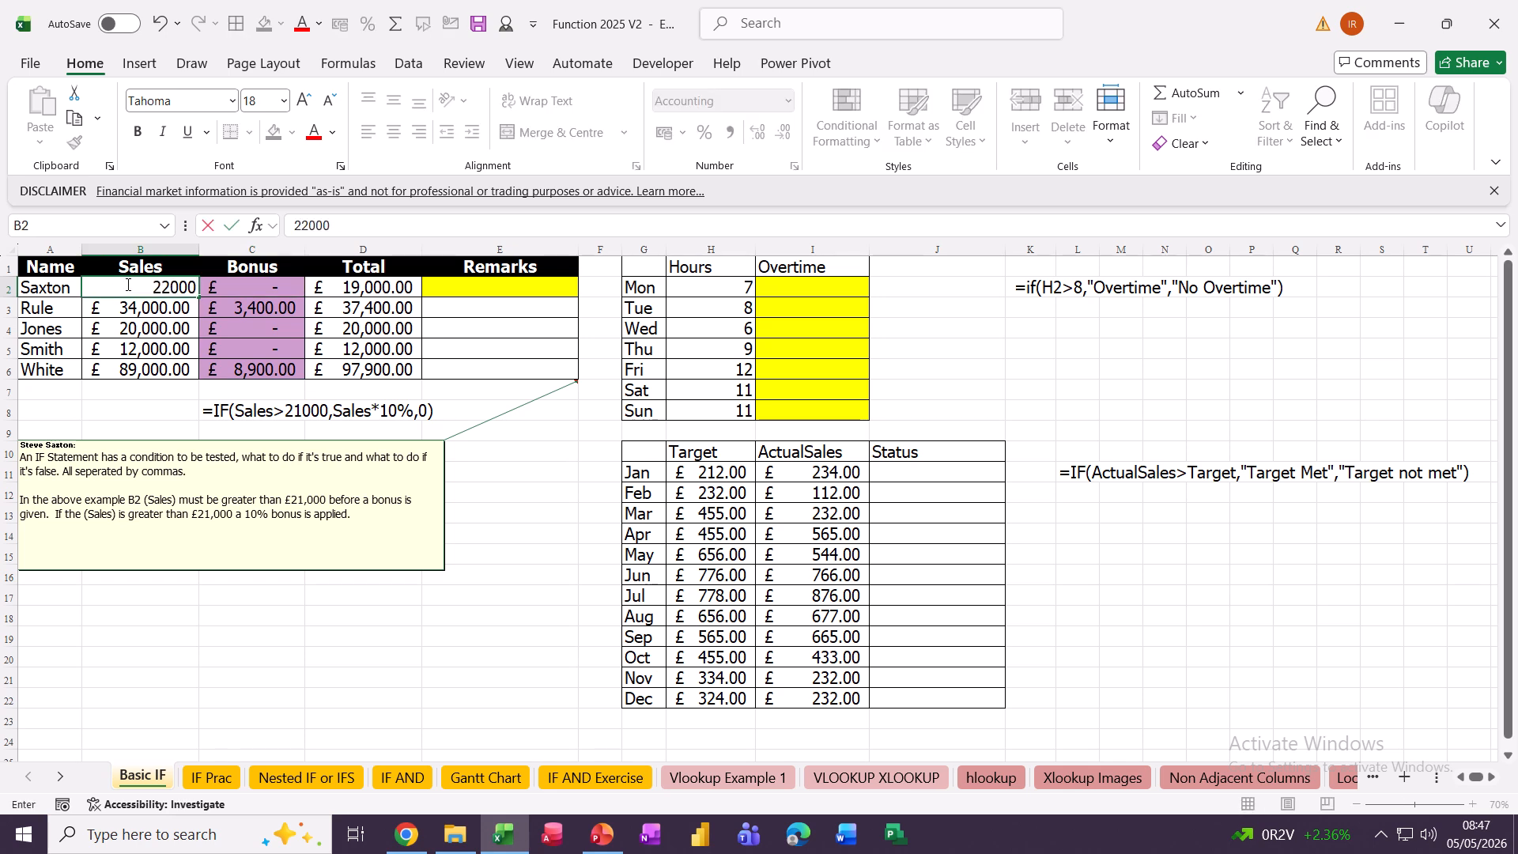
pyautogui.press('Return')
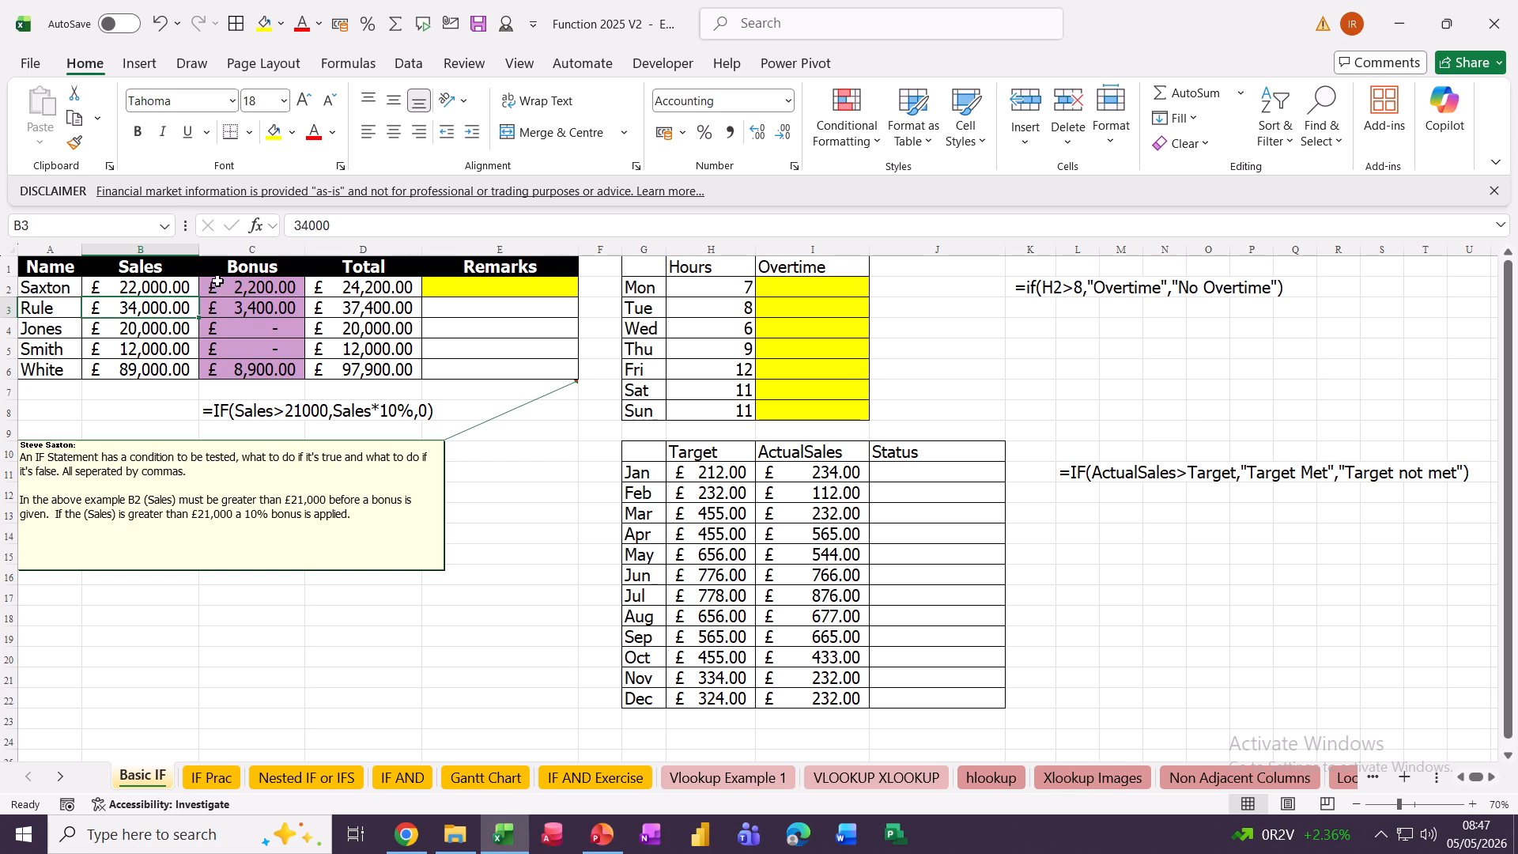
# - Enter the formula =IF(bonus=0,"Get a grip","Well done") in E2 to fill the Remarks column
pyautogui.click(487, 287)
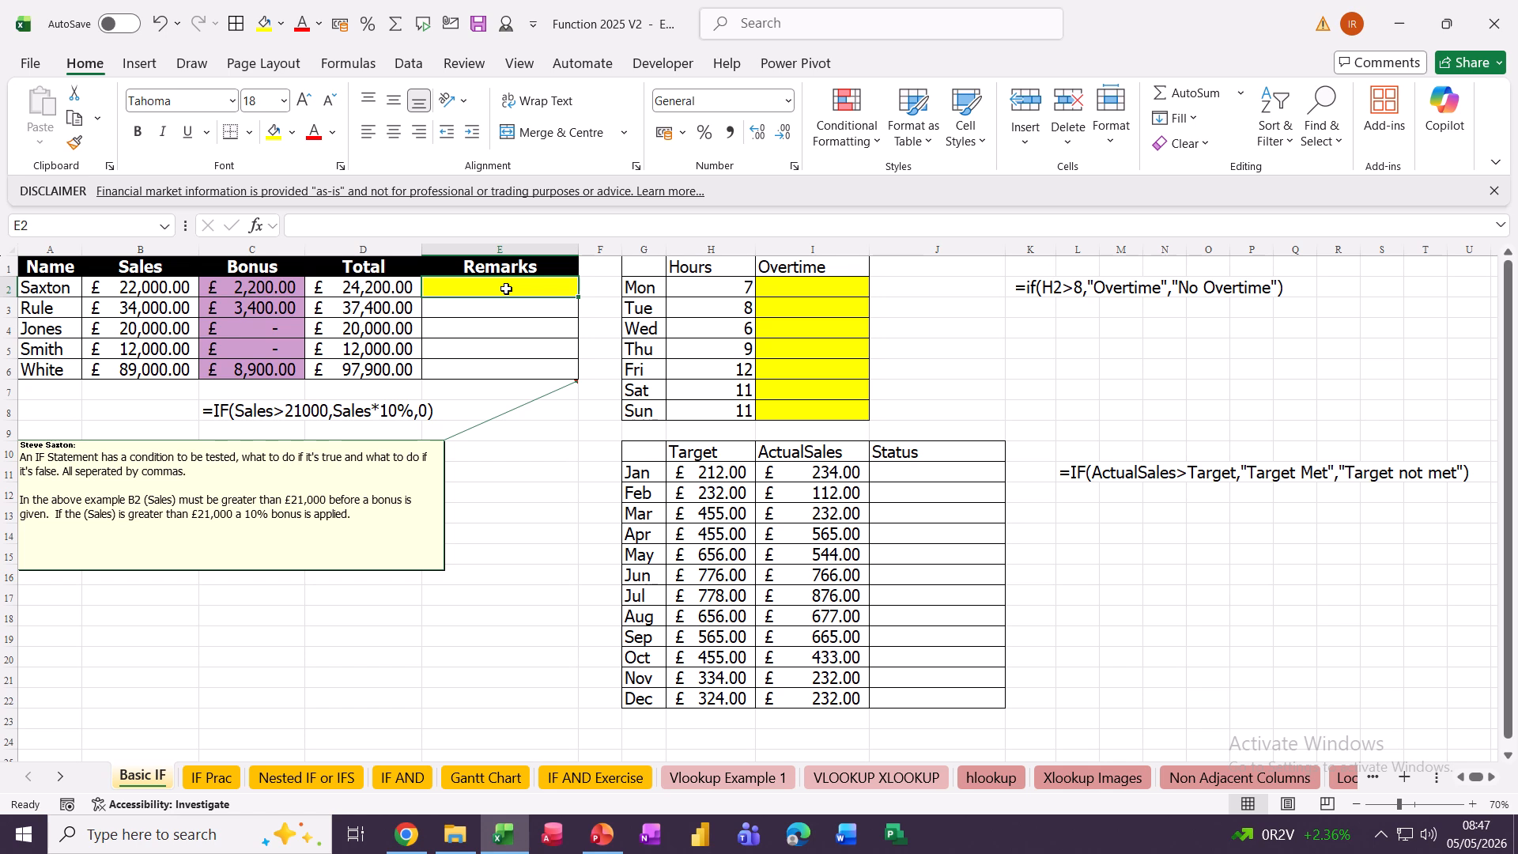
pyautogui.write('=if')
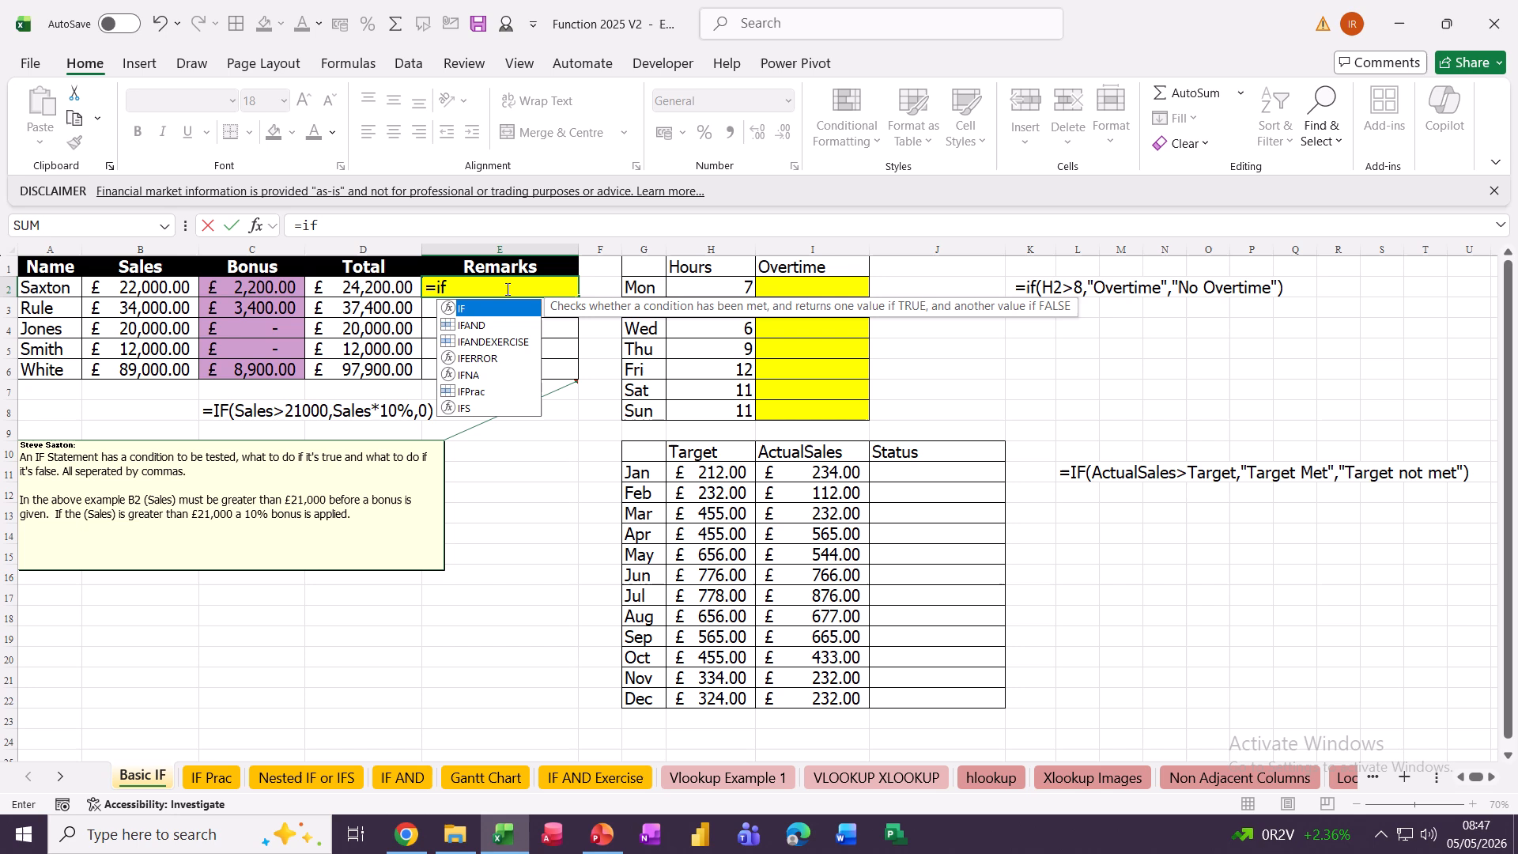
pyautogui.press('Tab')
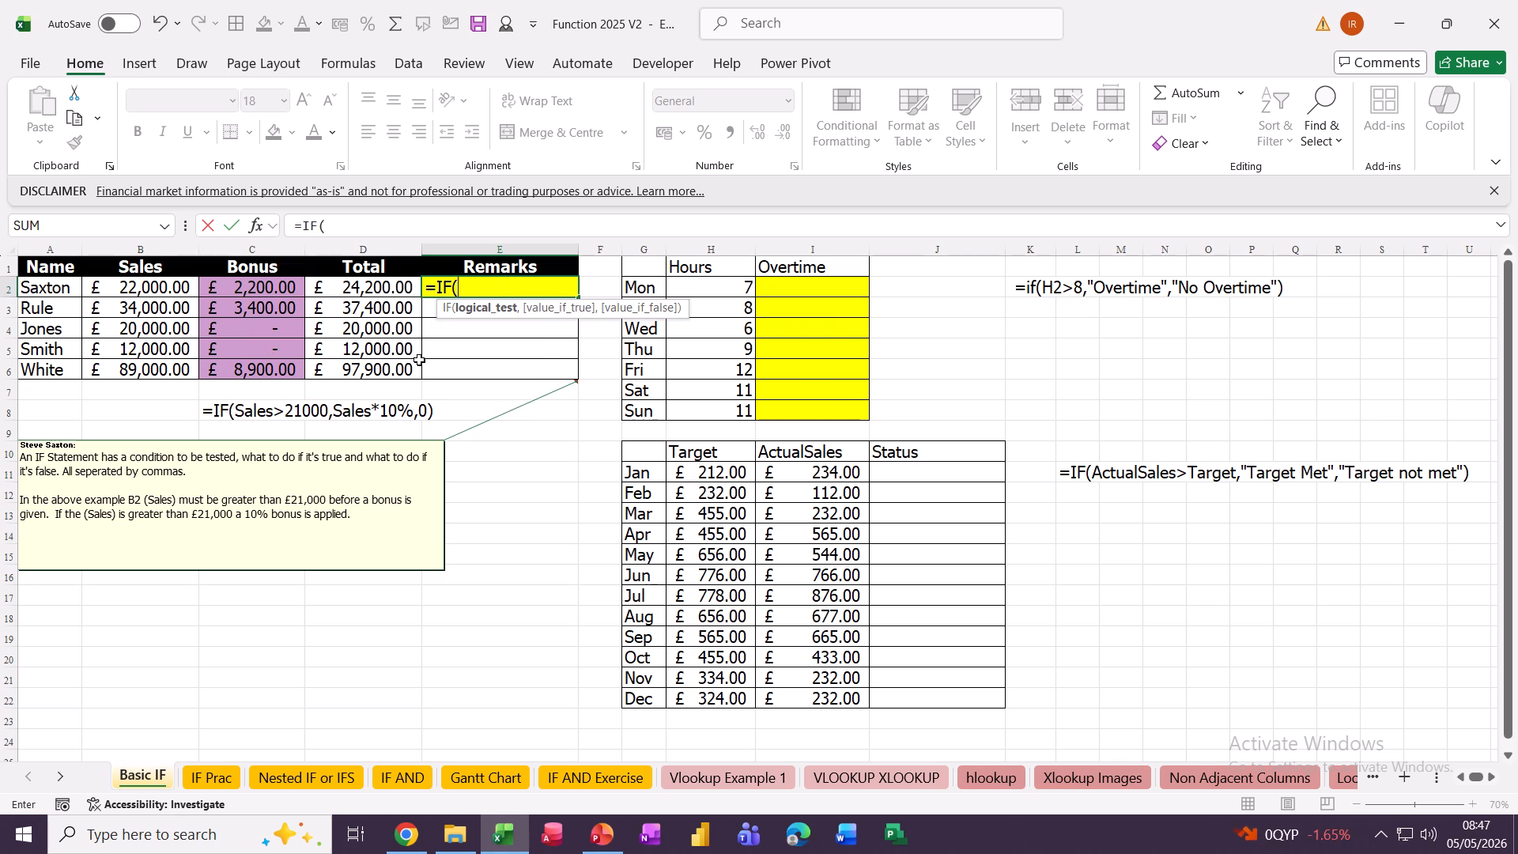
pyautogui.write('bo')
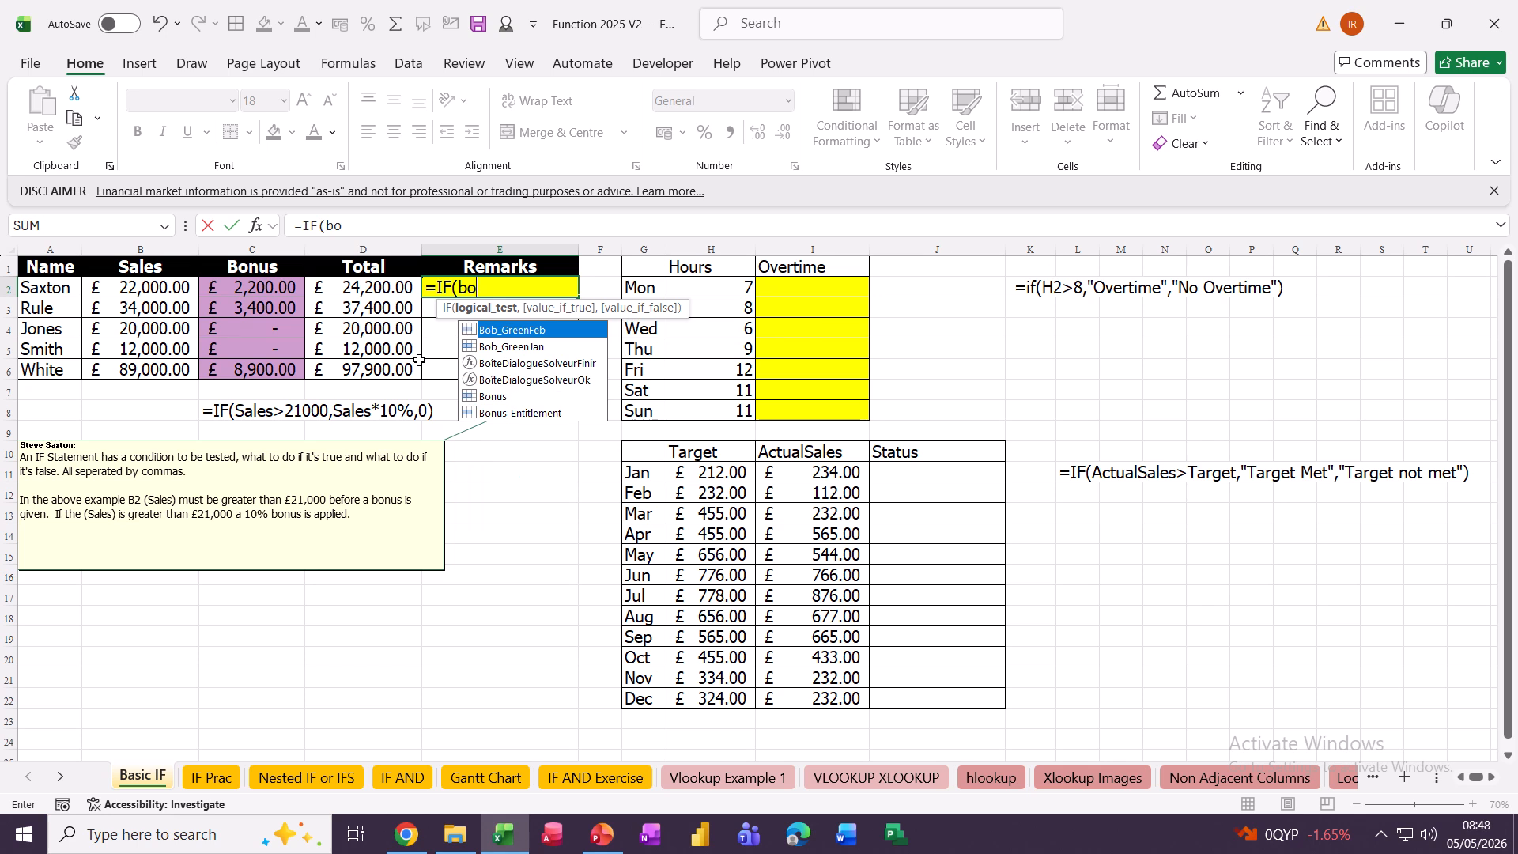
pyautogui.write('nus=')
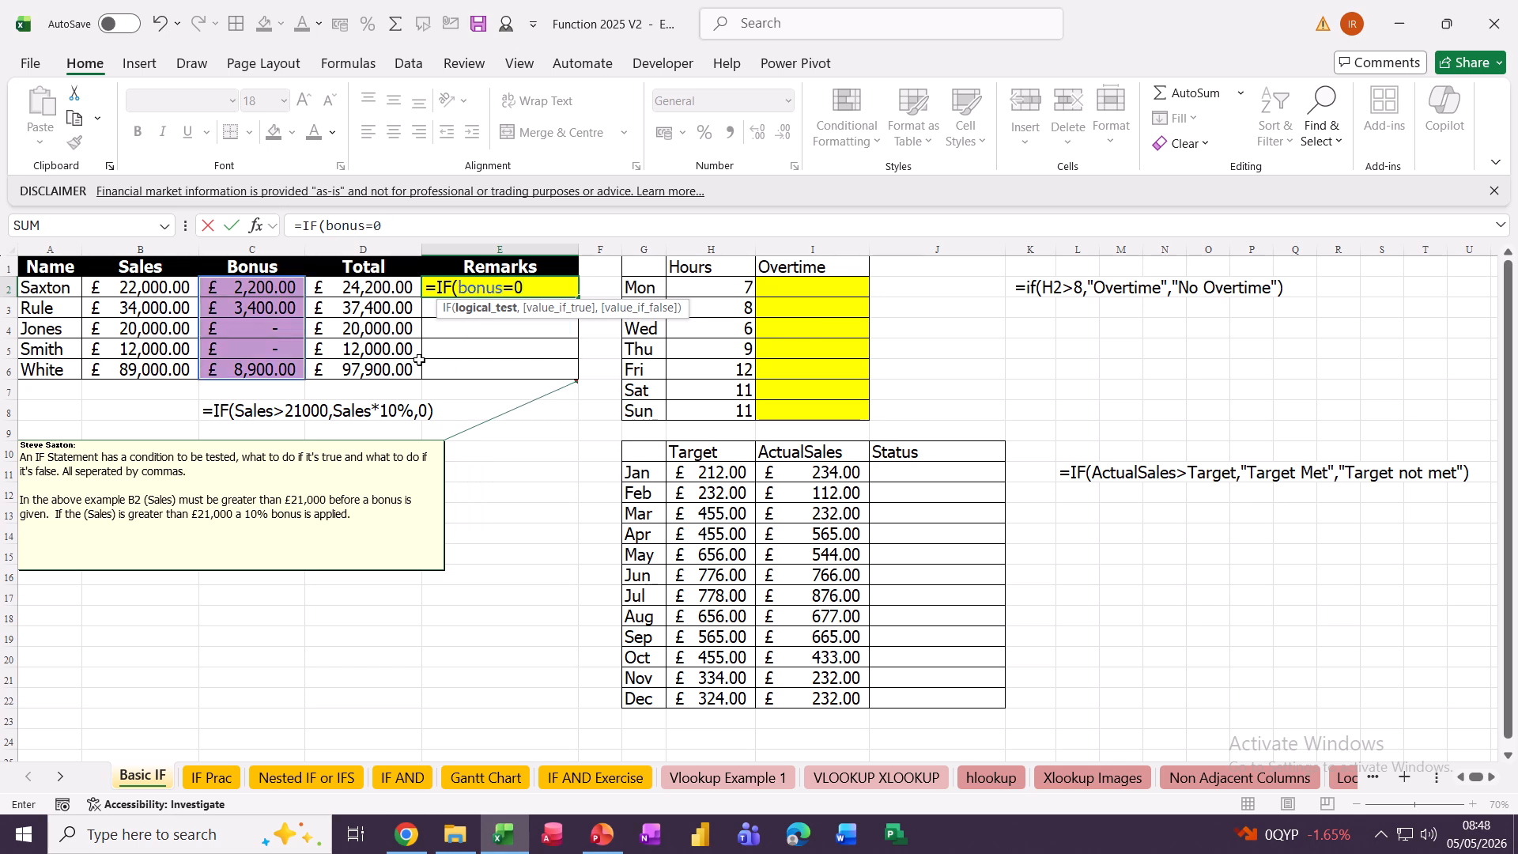
pyautogui.write('0,')
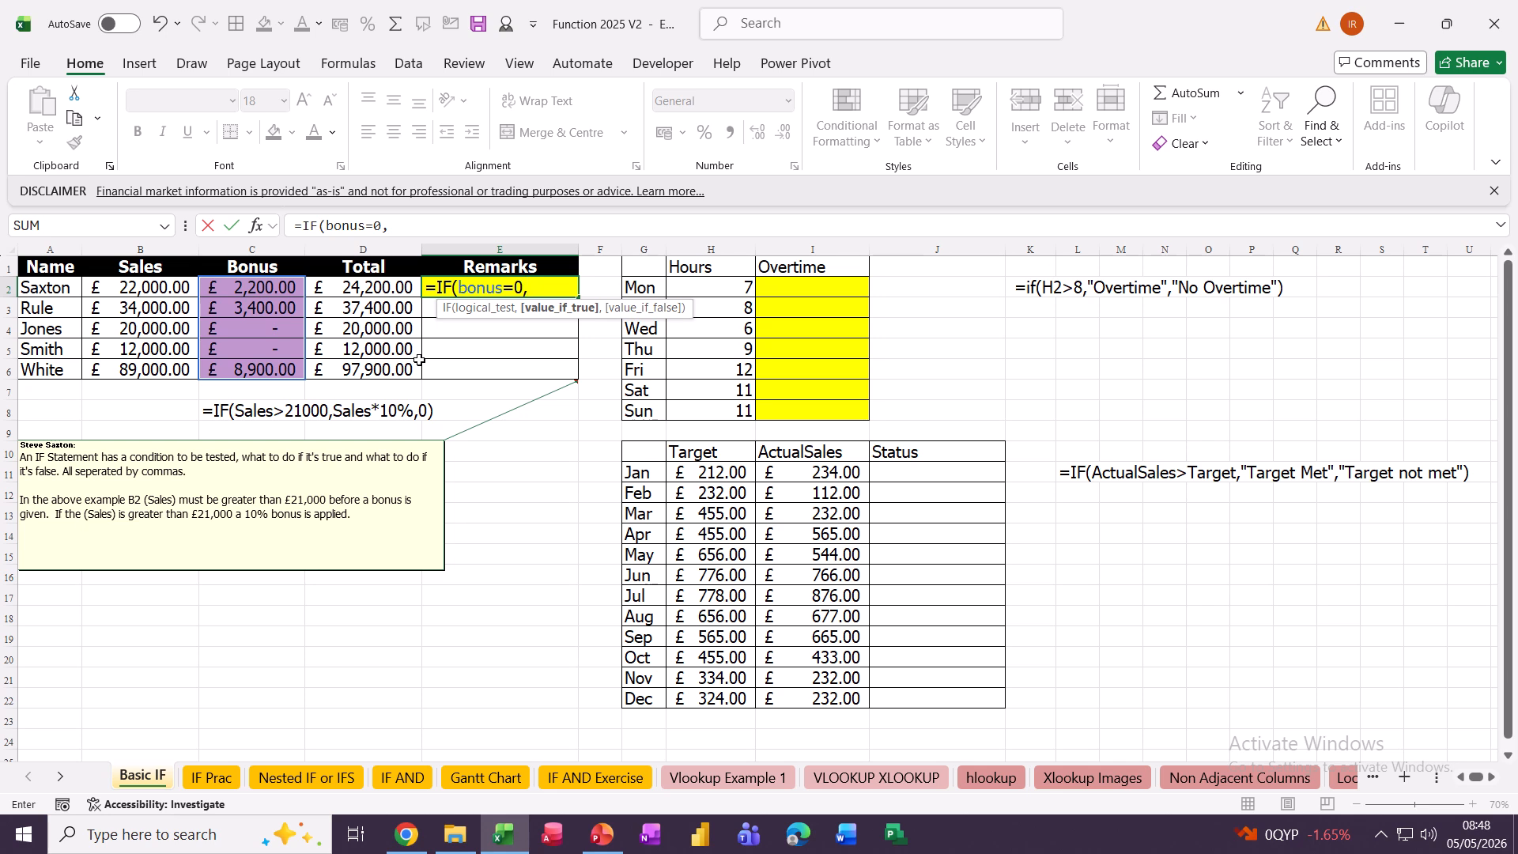
pyautogui.write('"Get a gr')
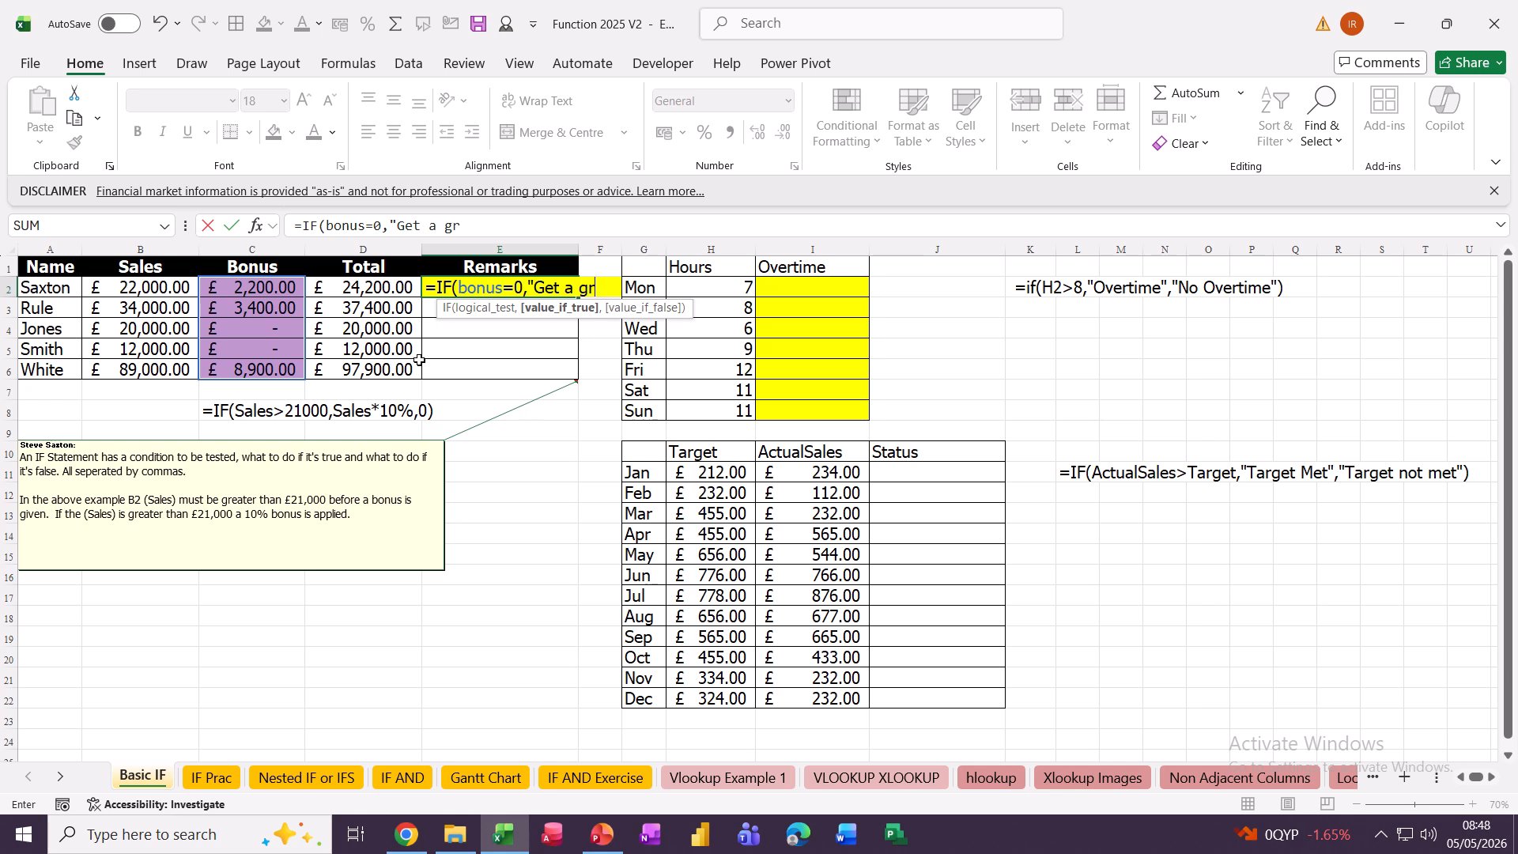
pyautogui.write('ip"')
pyautogui.write(',"')
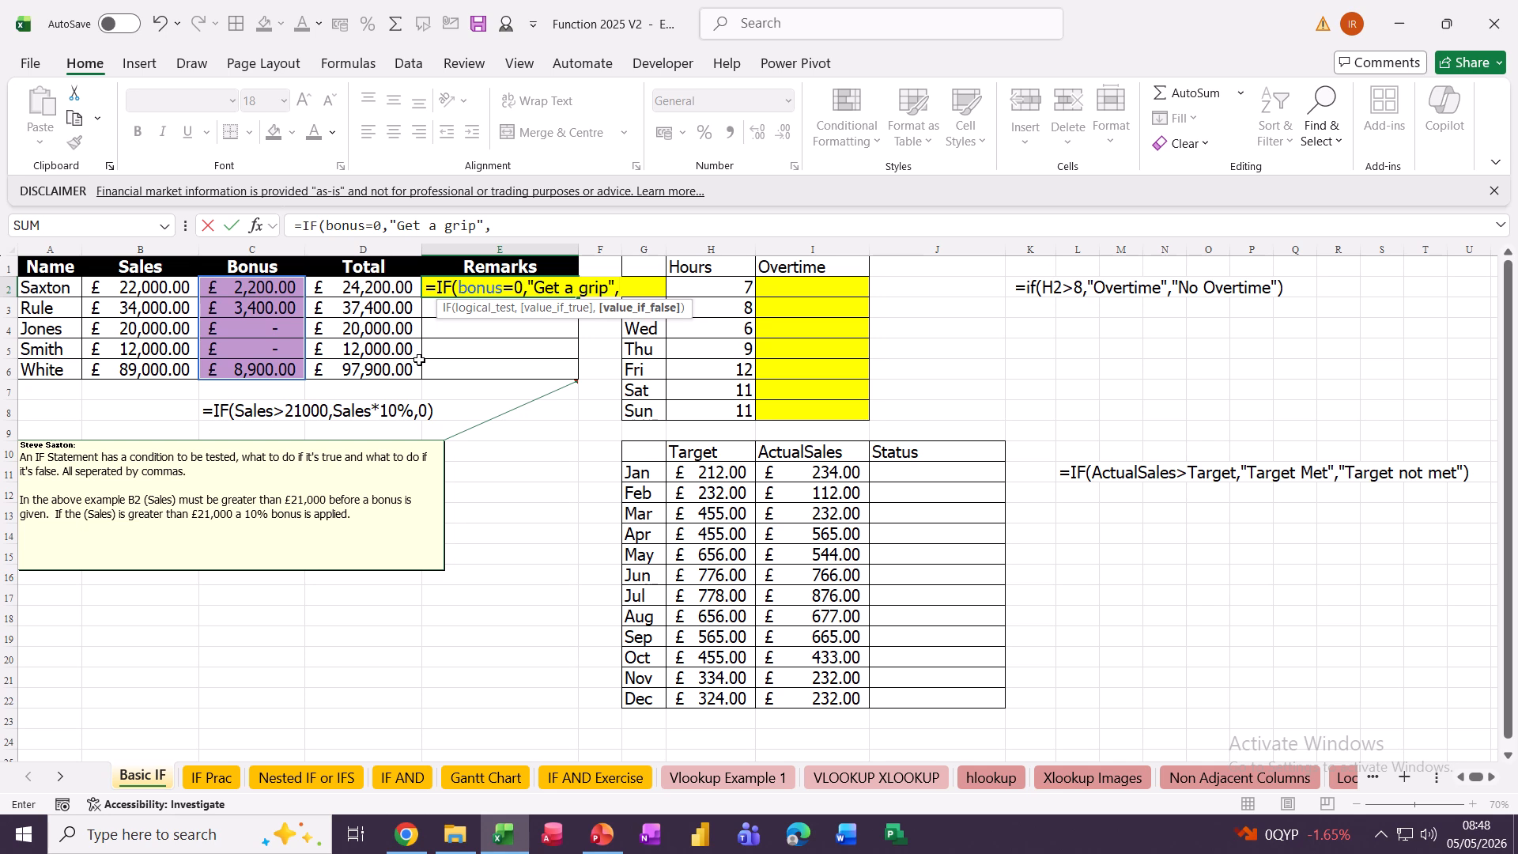
pyautogui.write('Well do')
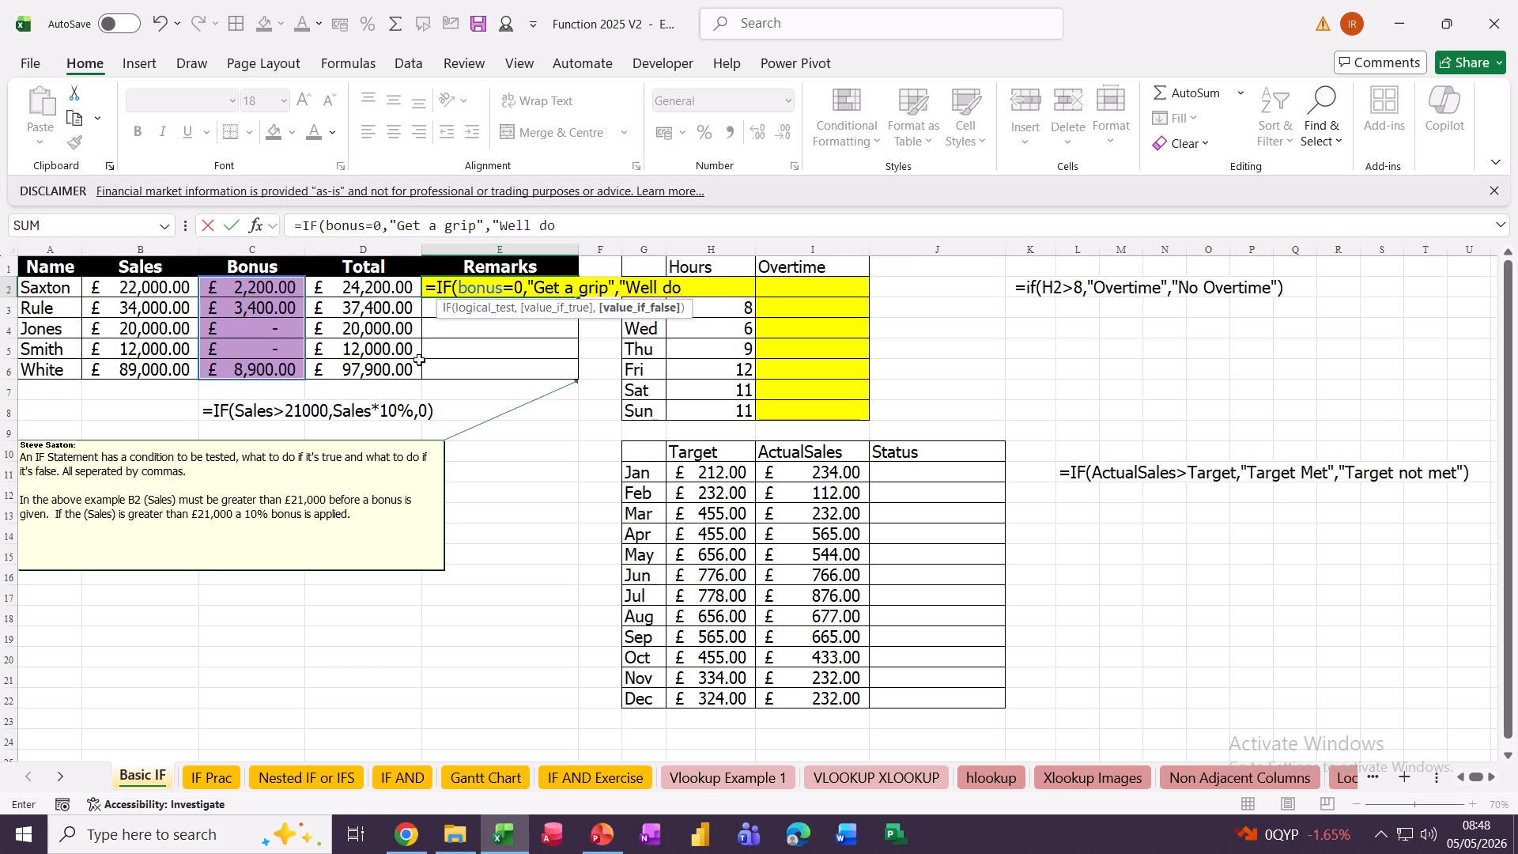
pyautogui.write('ne"')
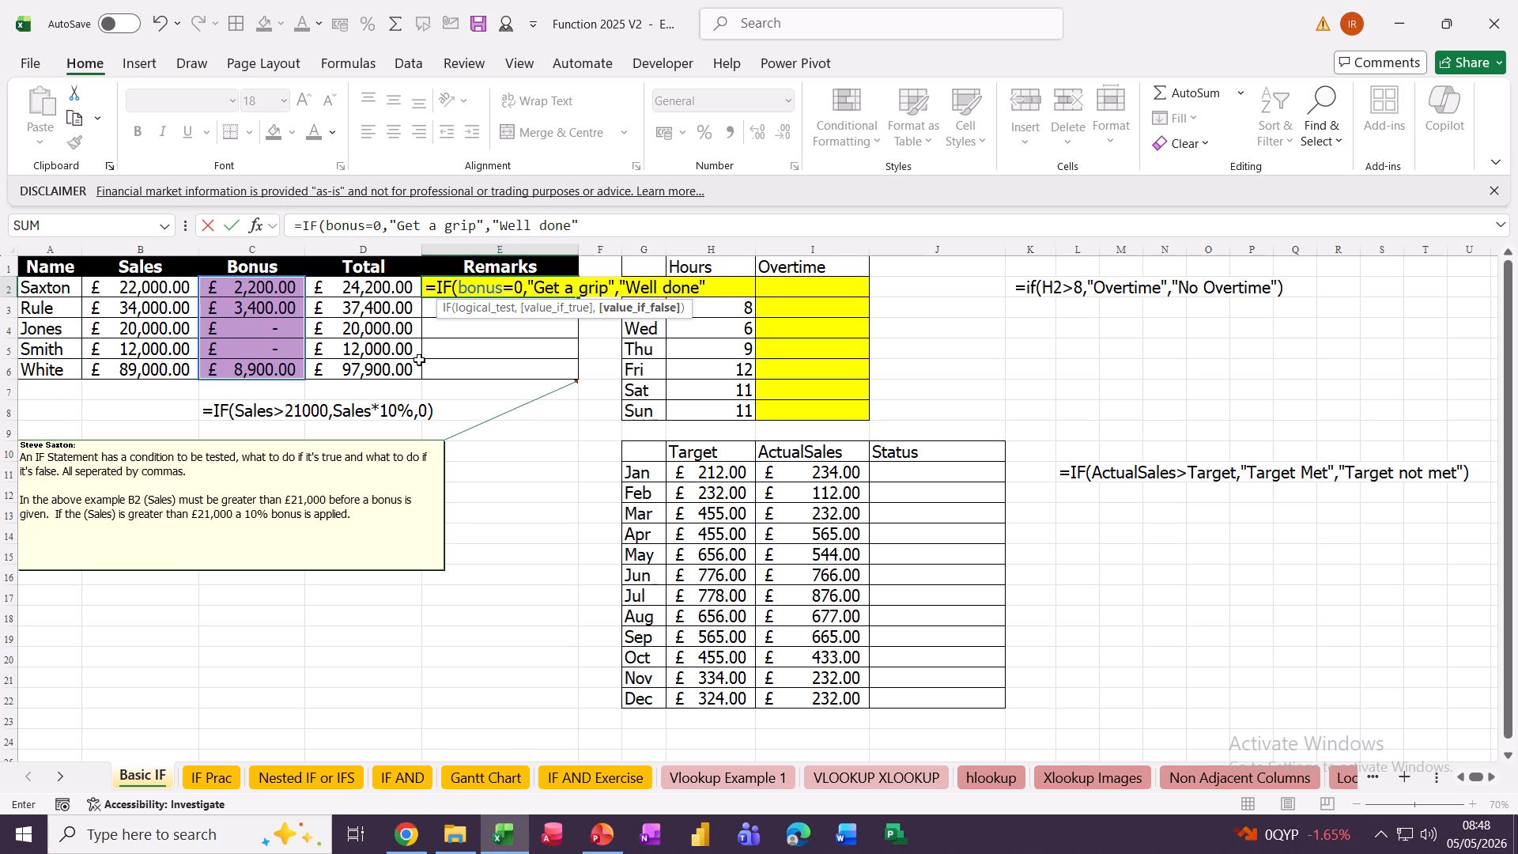
pyautogui.write(')')
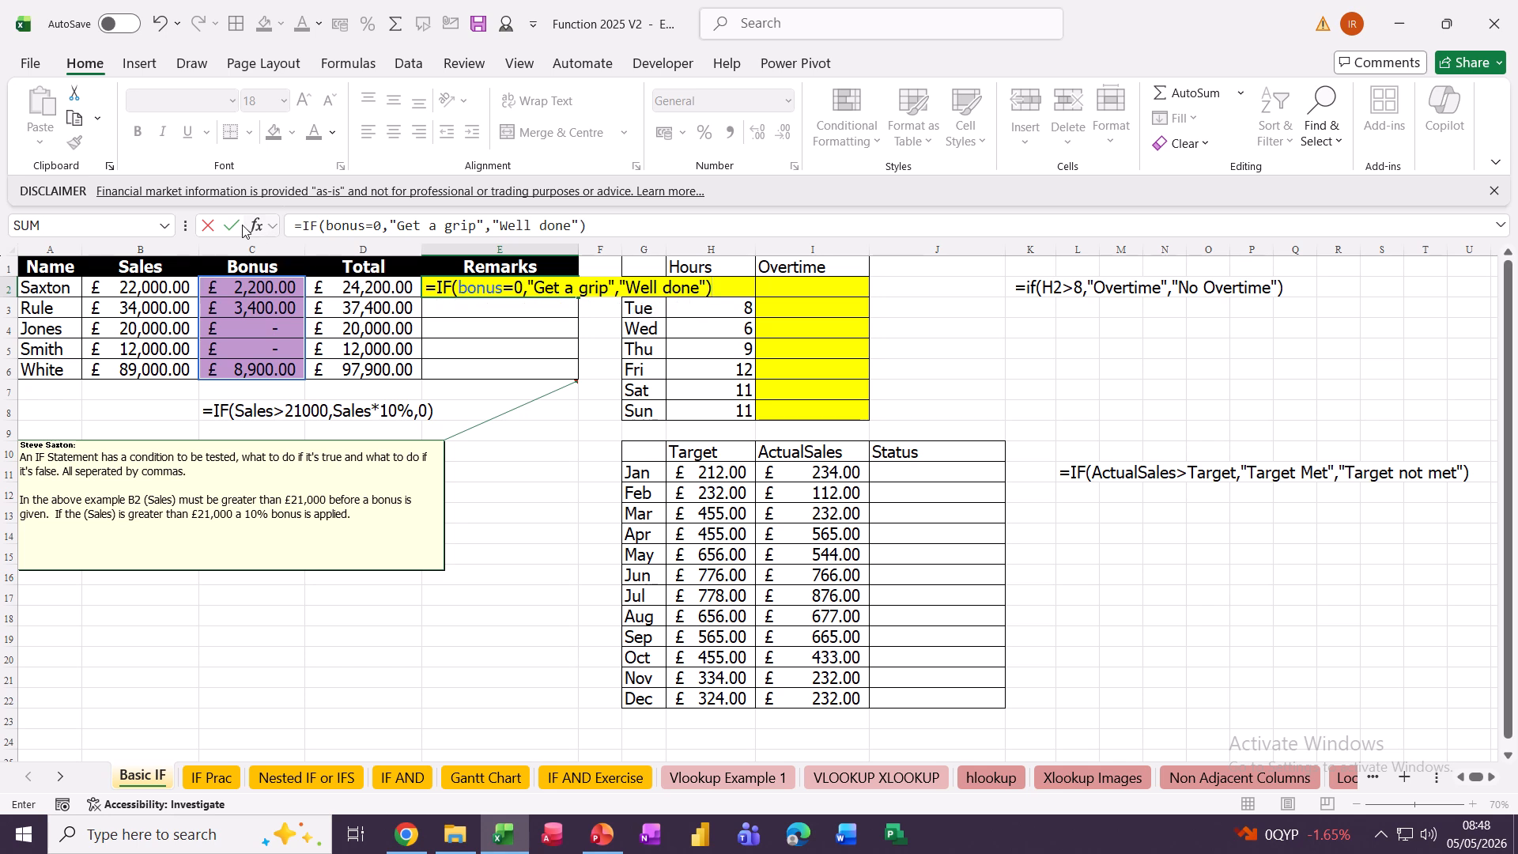
pyautogui.hotkey('ctrl', 'Return')
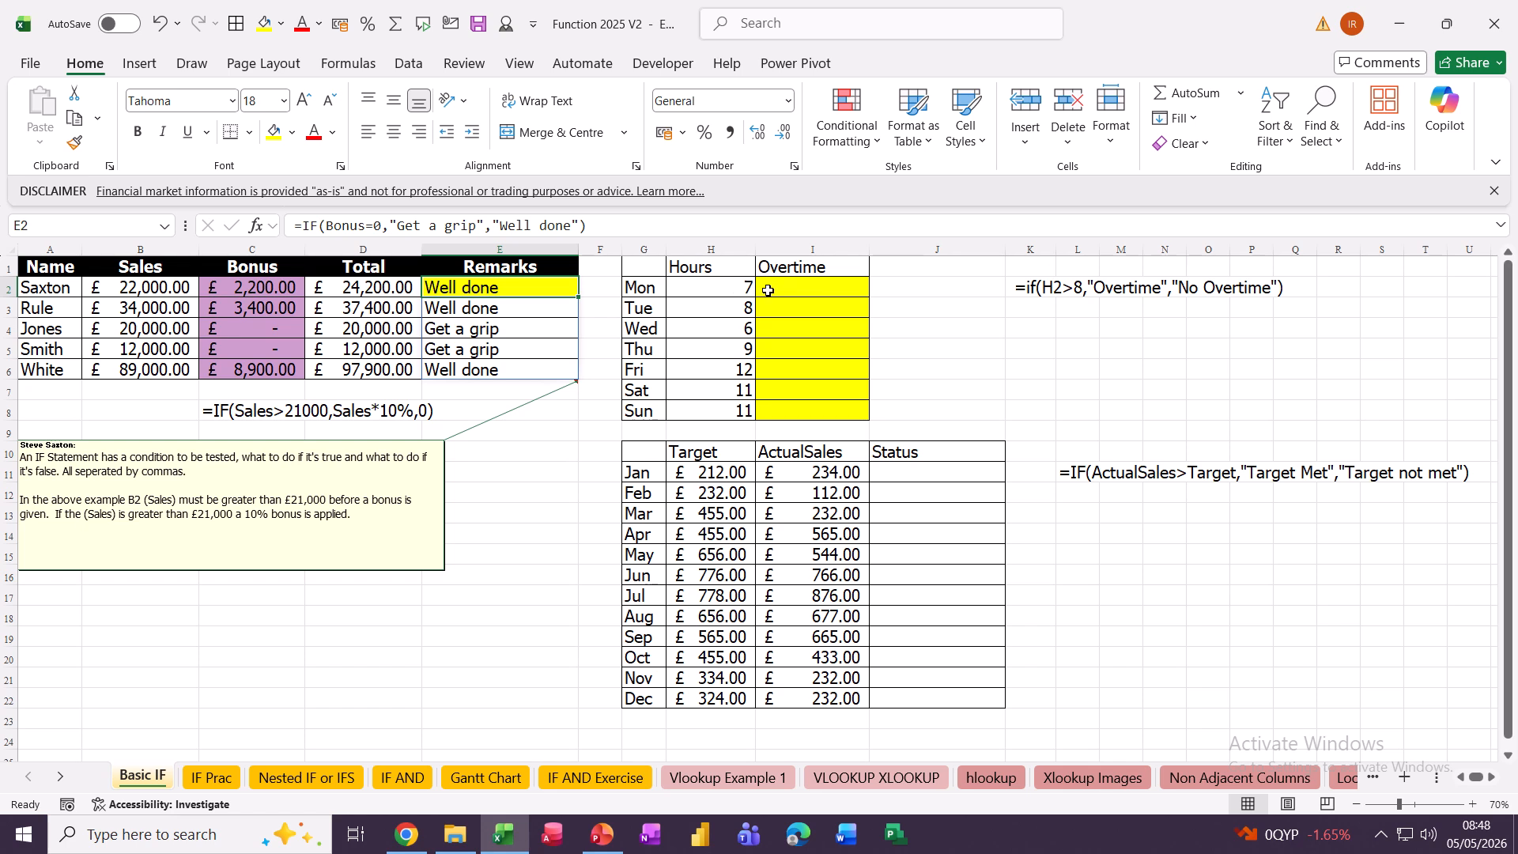
# - Enter =IF(H2>8,"Overtime","No Overtime") in I2 and fill it down to I8 to complete the Overtime column
pyautogui.click(792, 288)
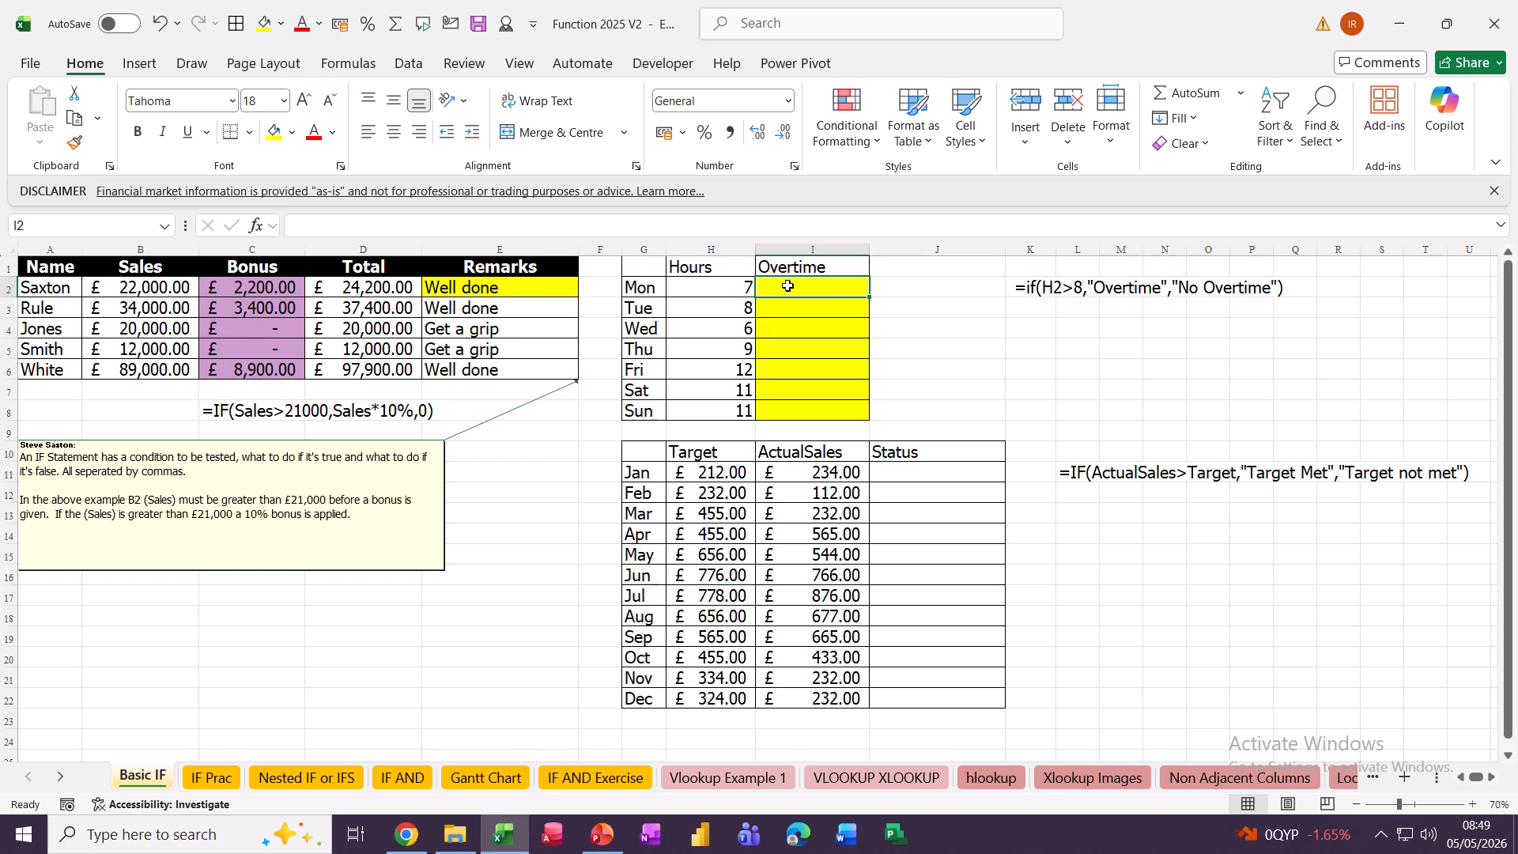
pyautogui.write('=if')
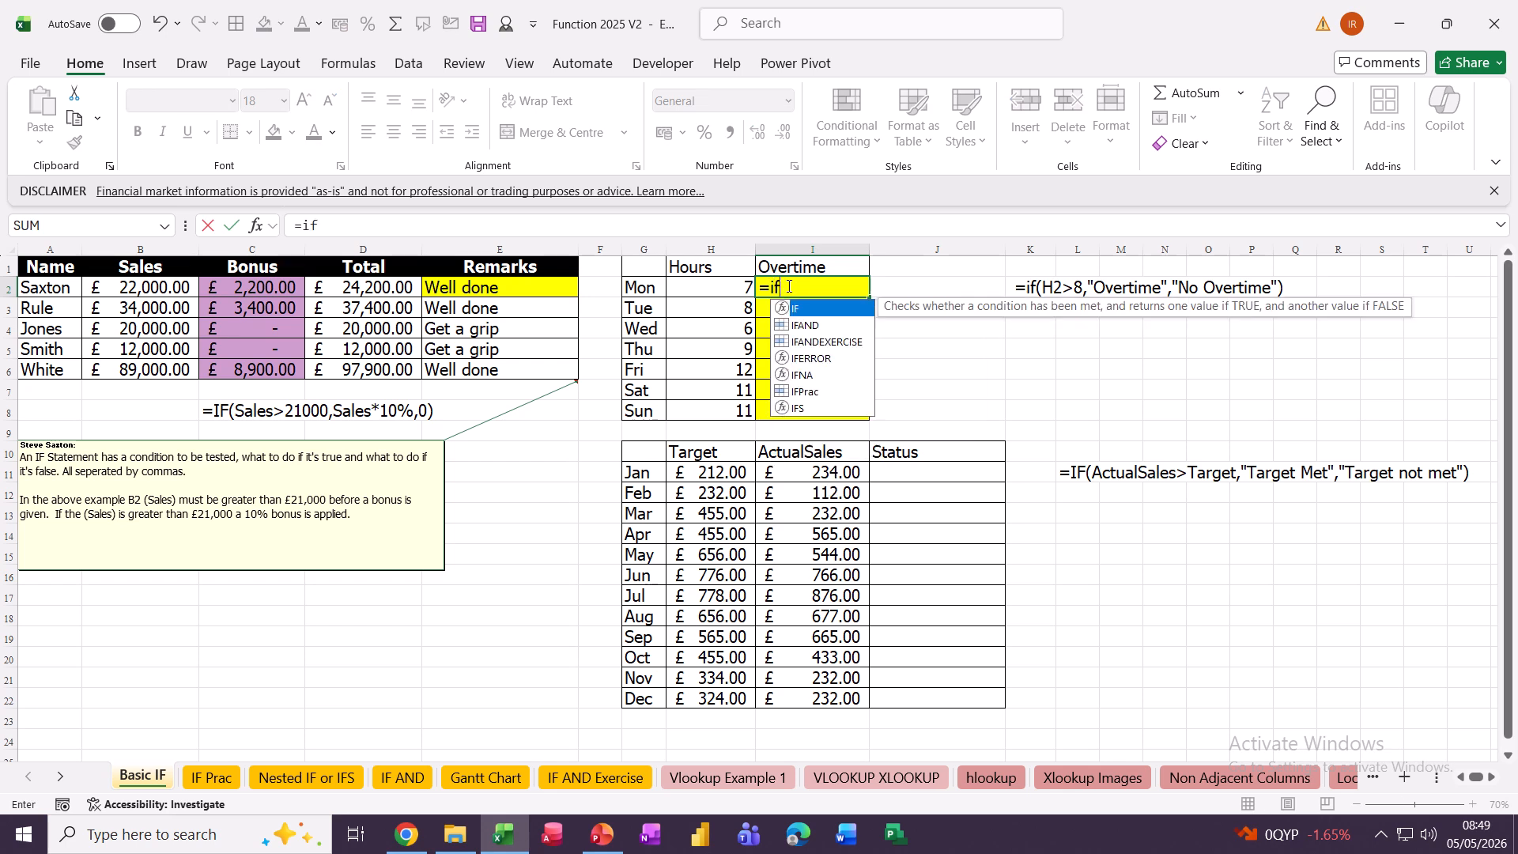
pyautogui.press('Tab')
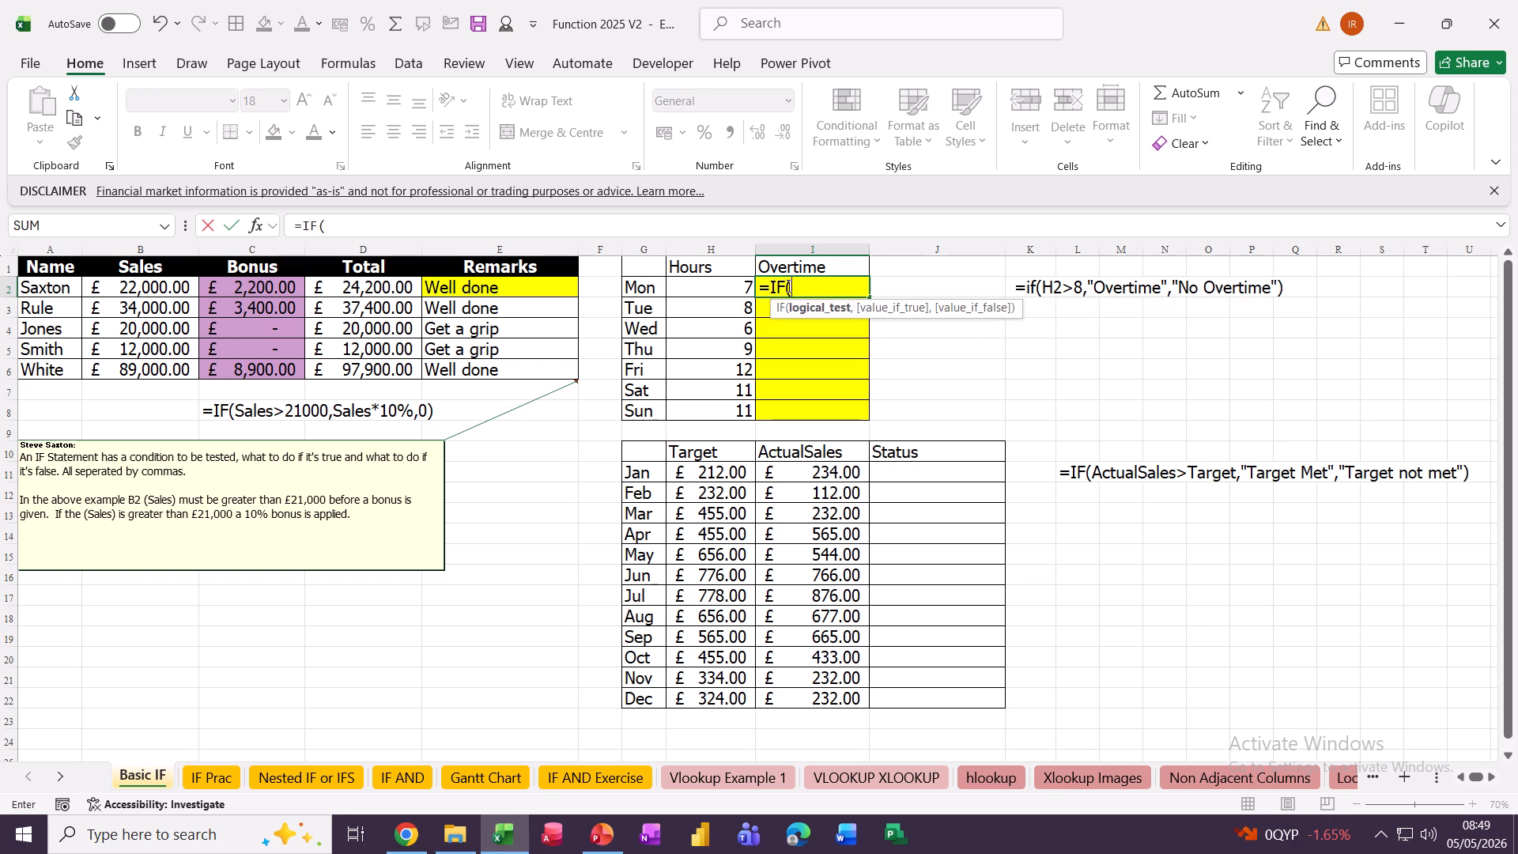
pyautogui.click(710, 287)
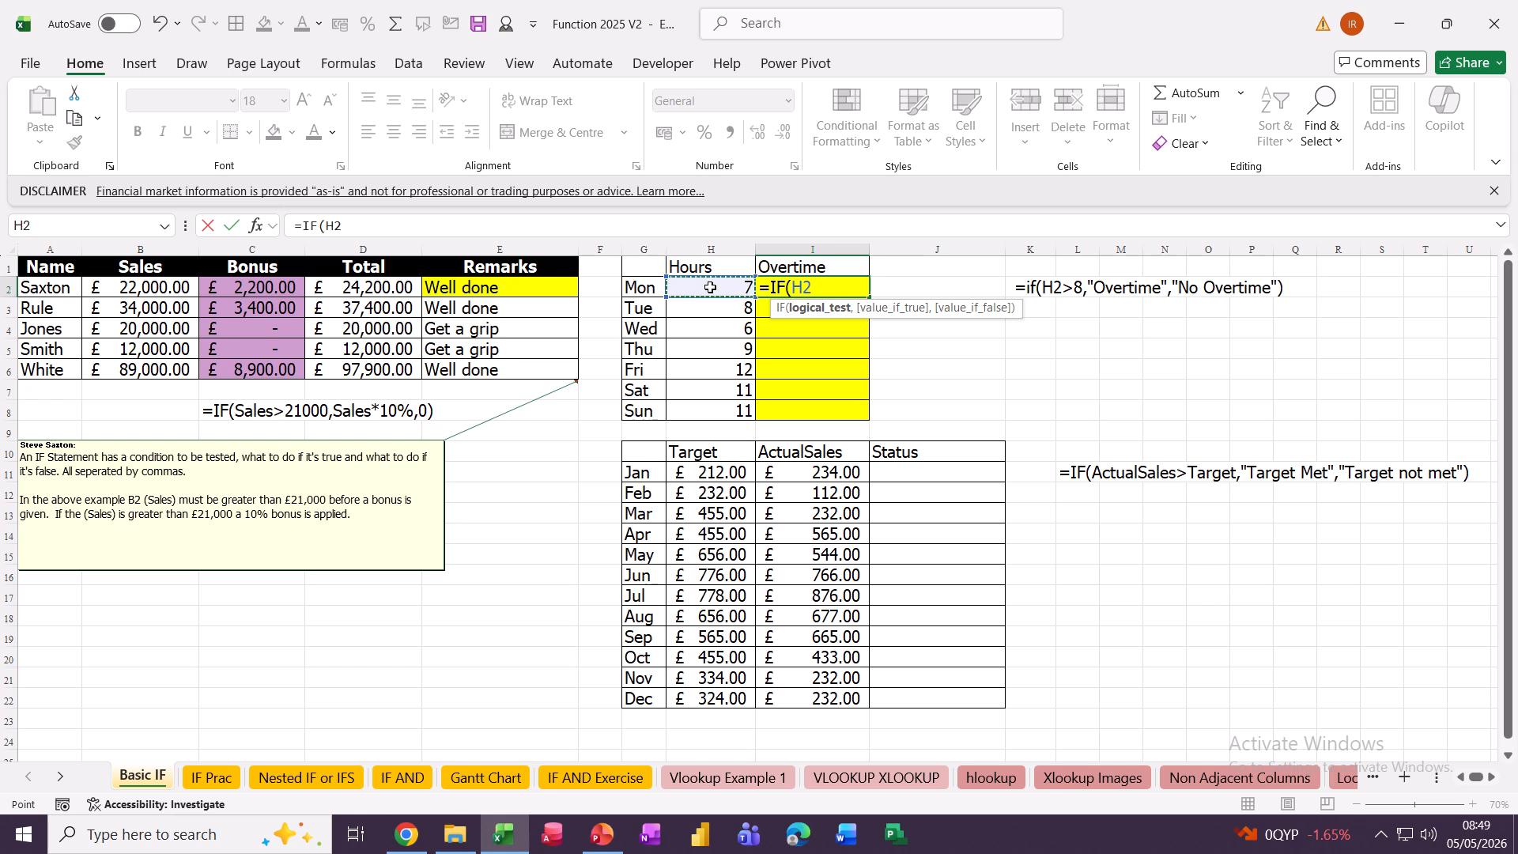
pyautogui.write('>')
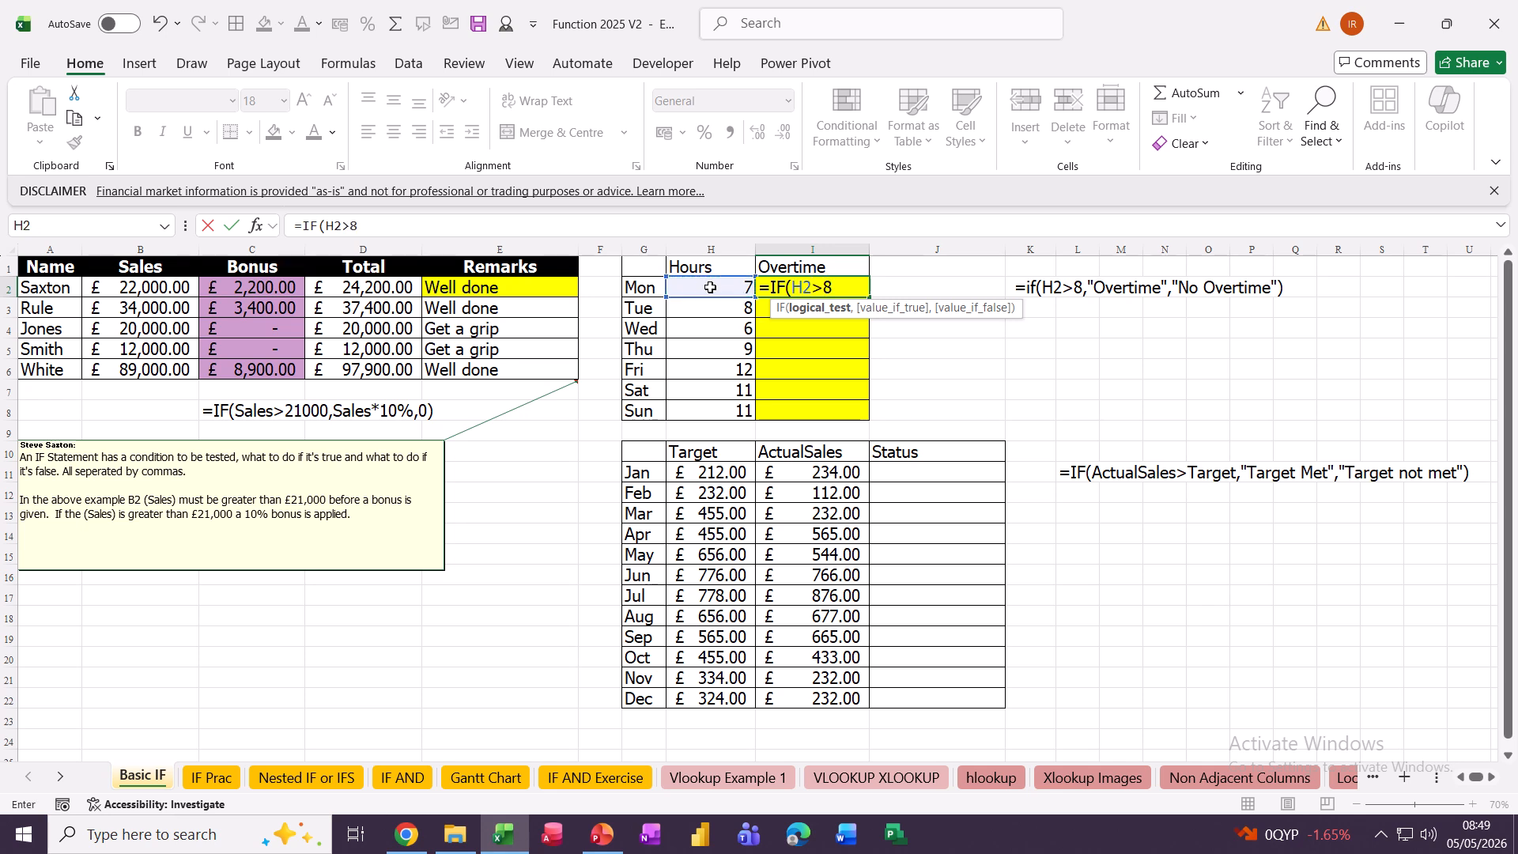
pyautogui.write('8,"O')
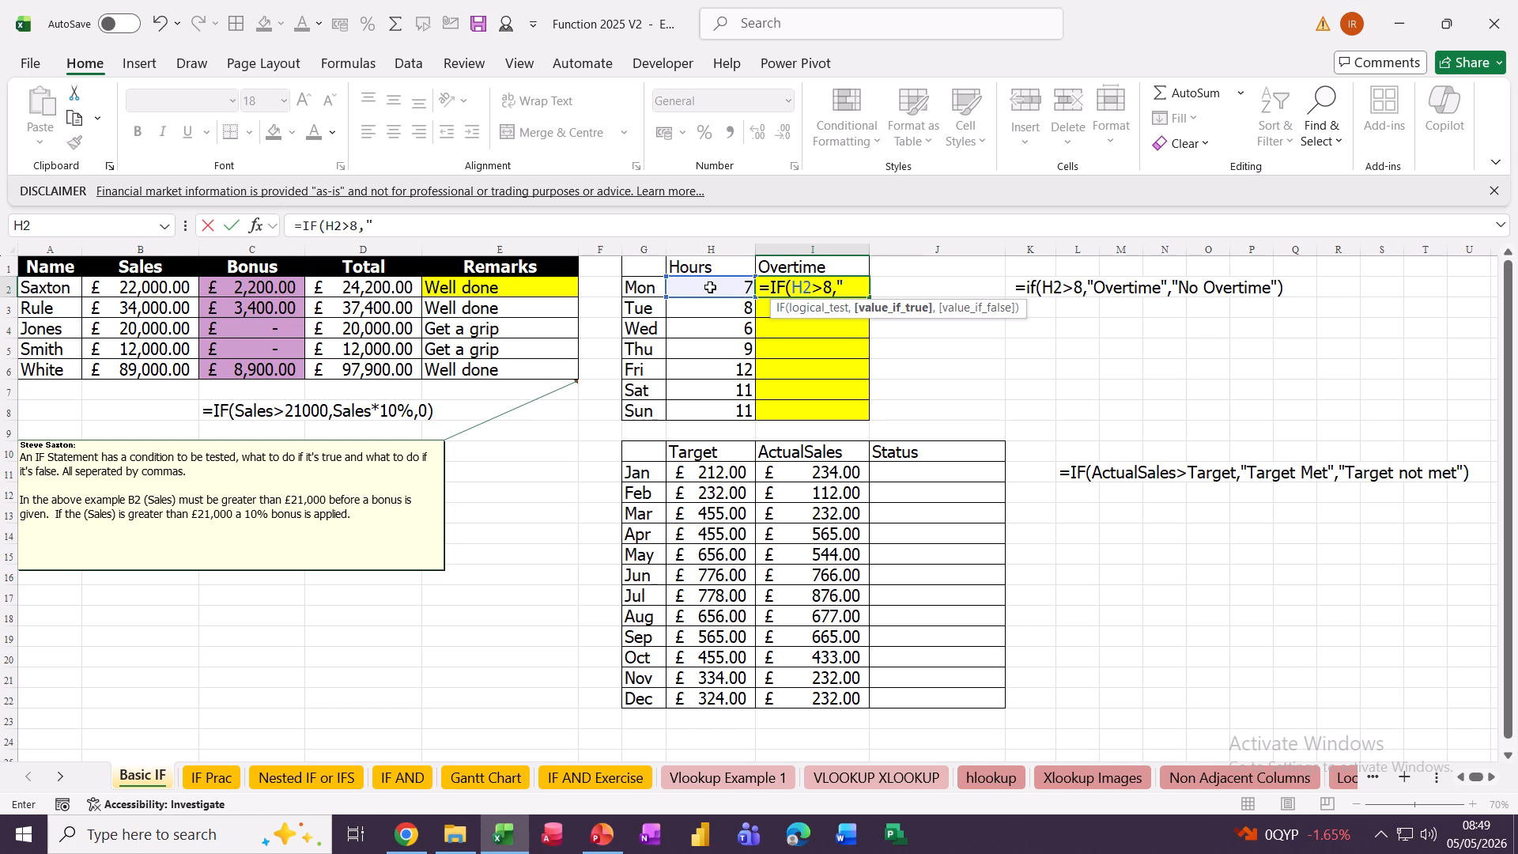
pyautogui.write('vertime')
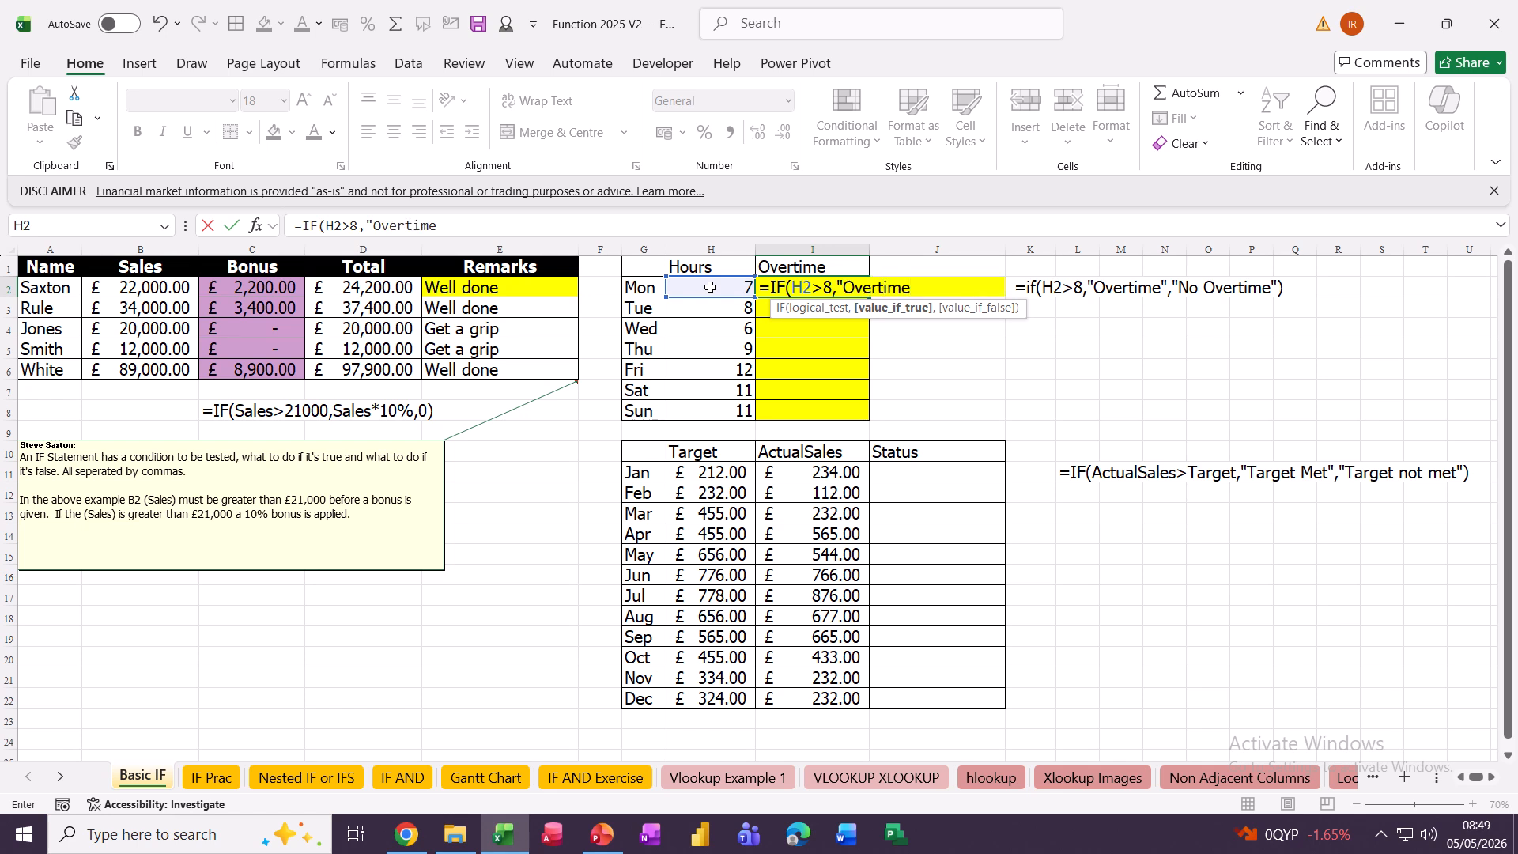
pyautogui.write('")')
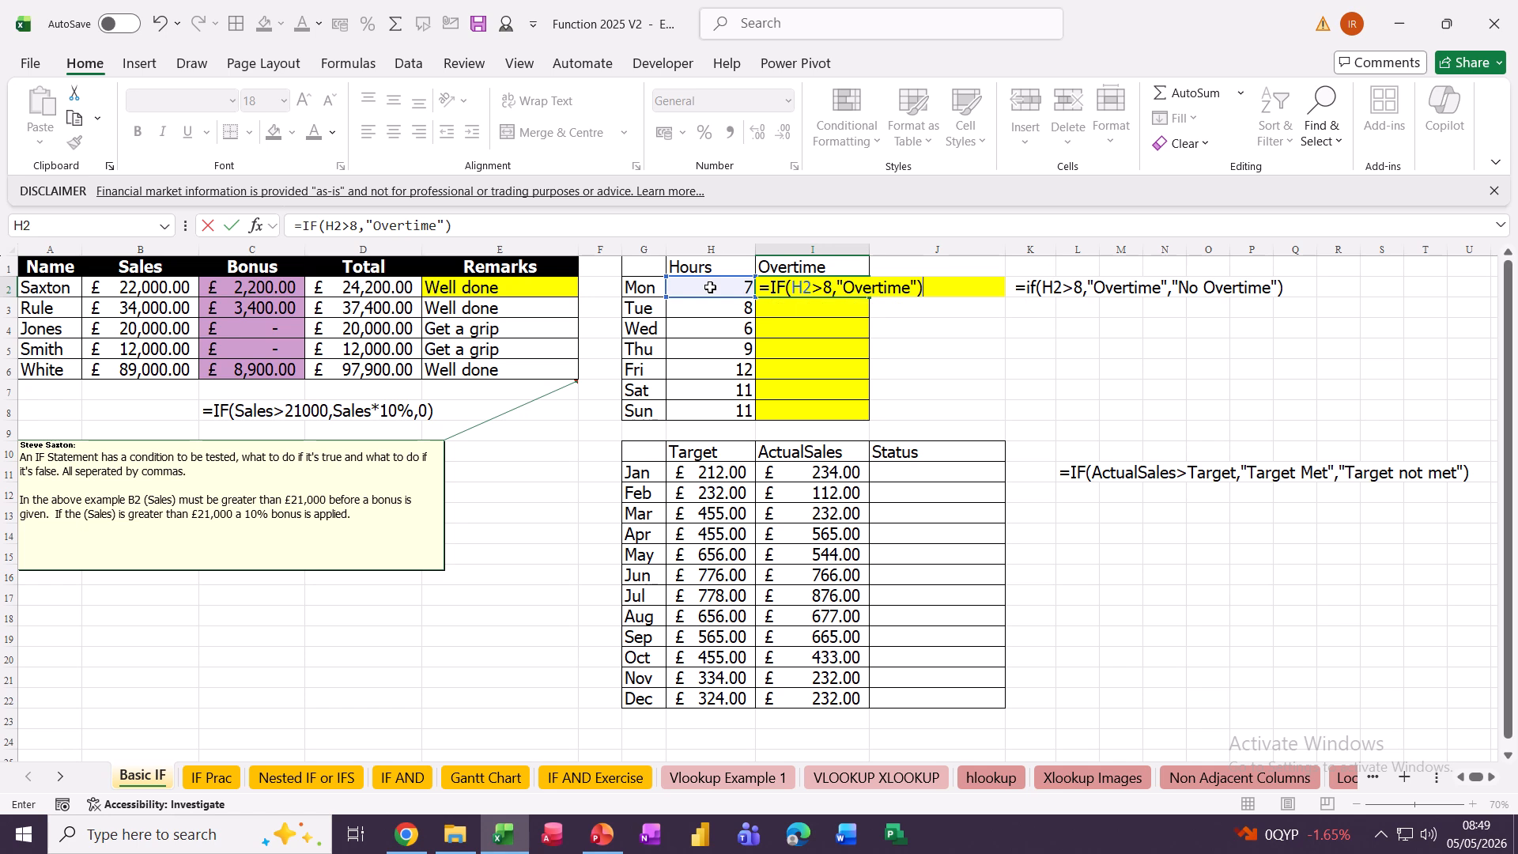
pyautogui.press('BackSpace')
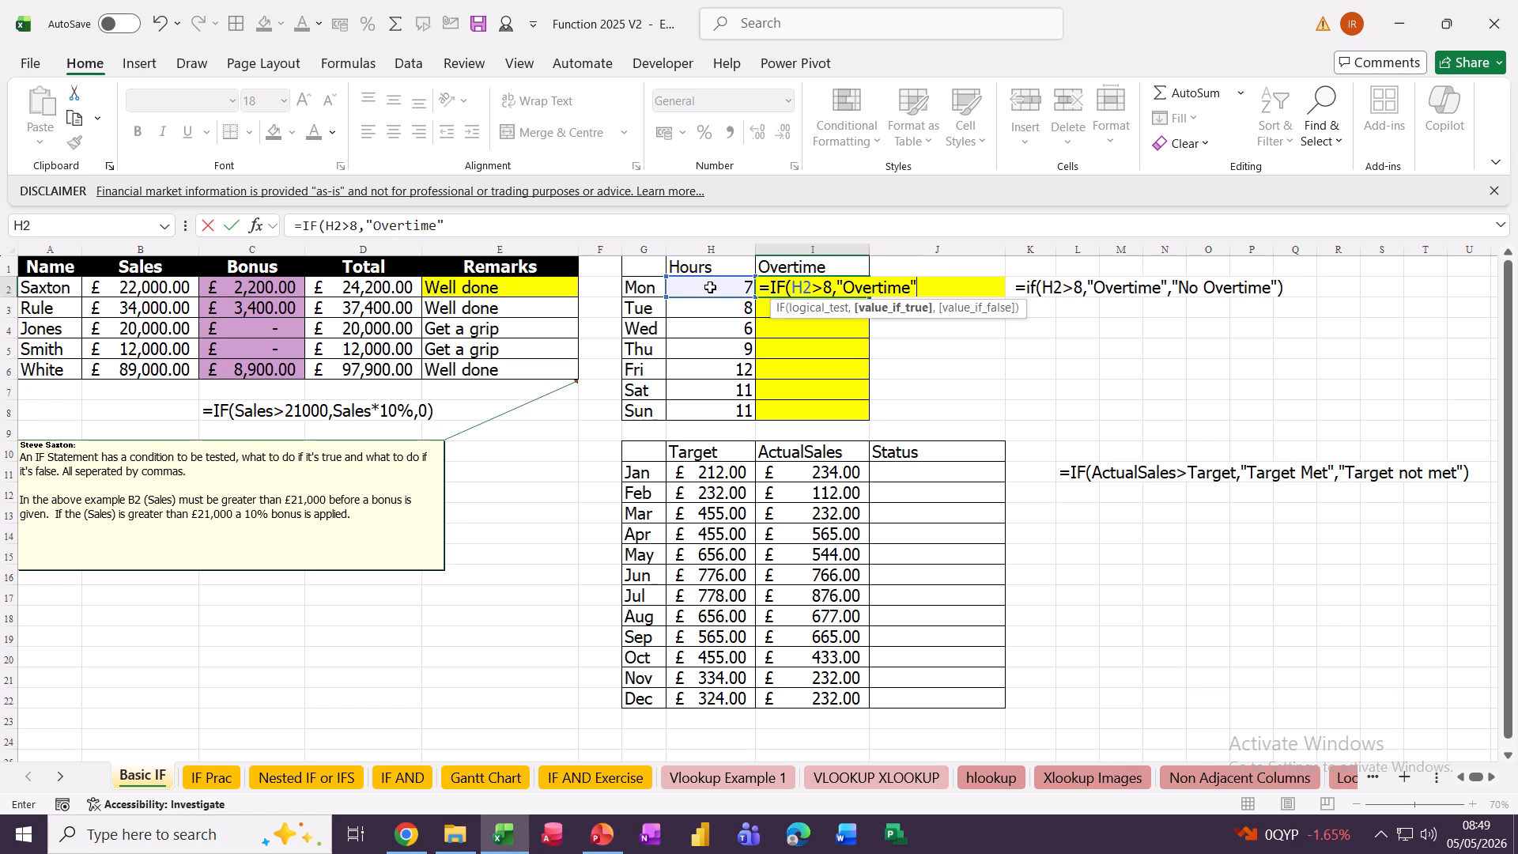
pyautogui.write(',')
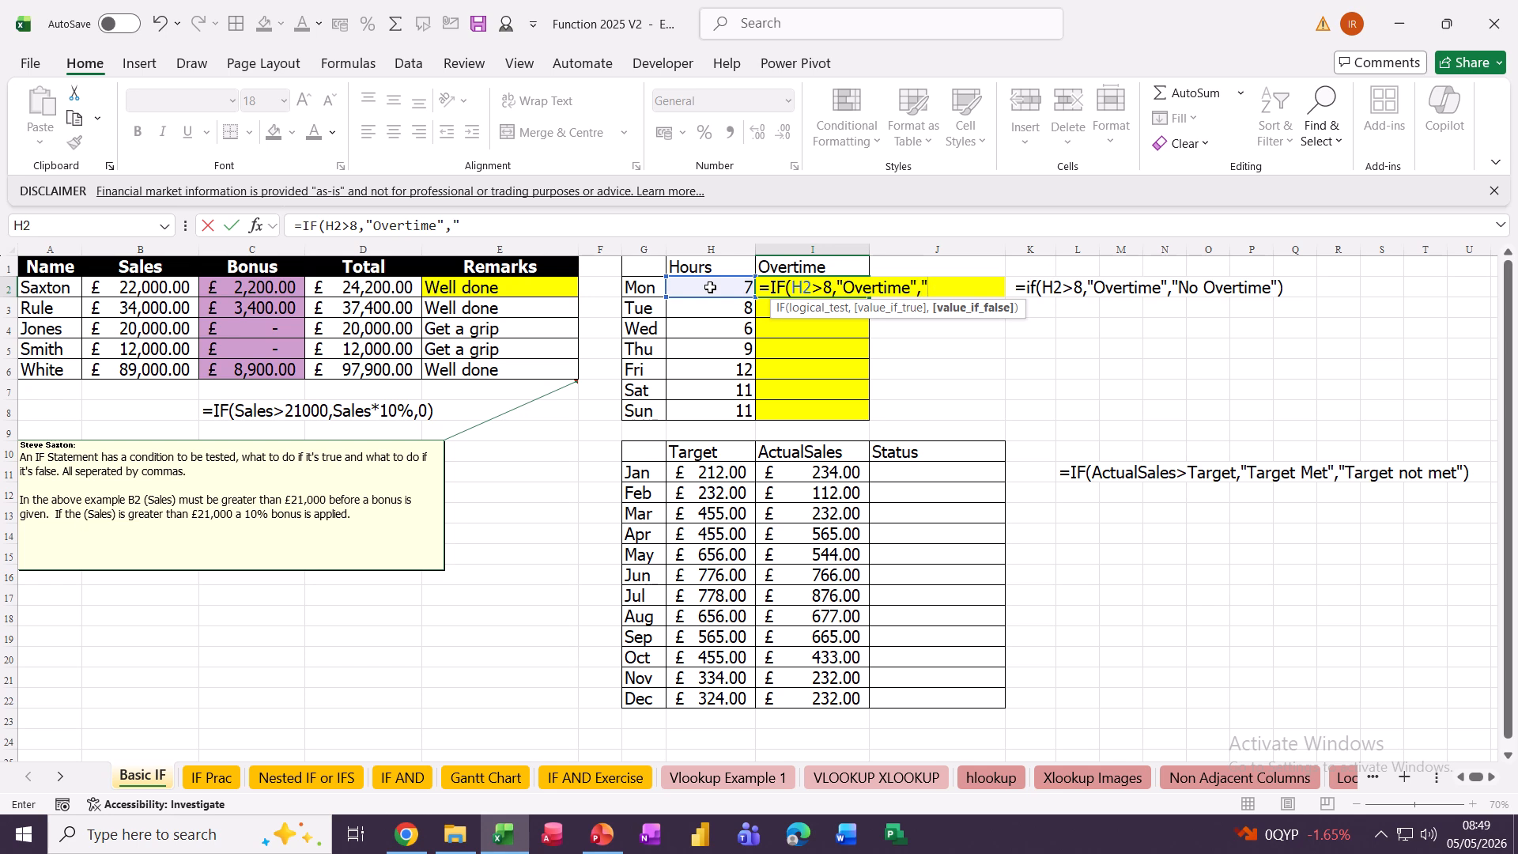
pyautogui.write('No Overtime"')
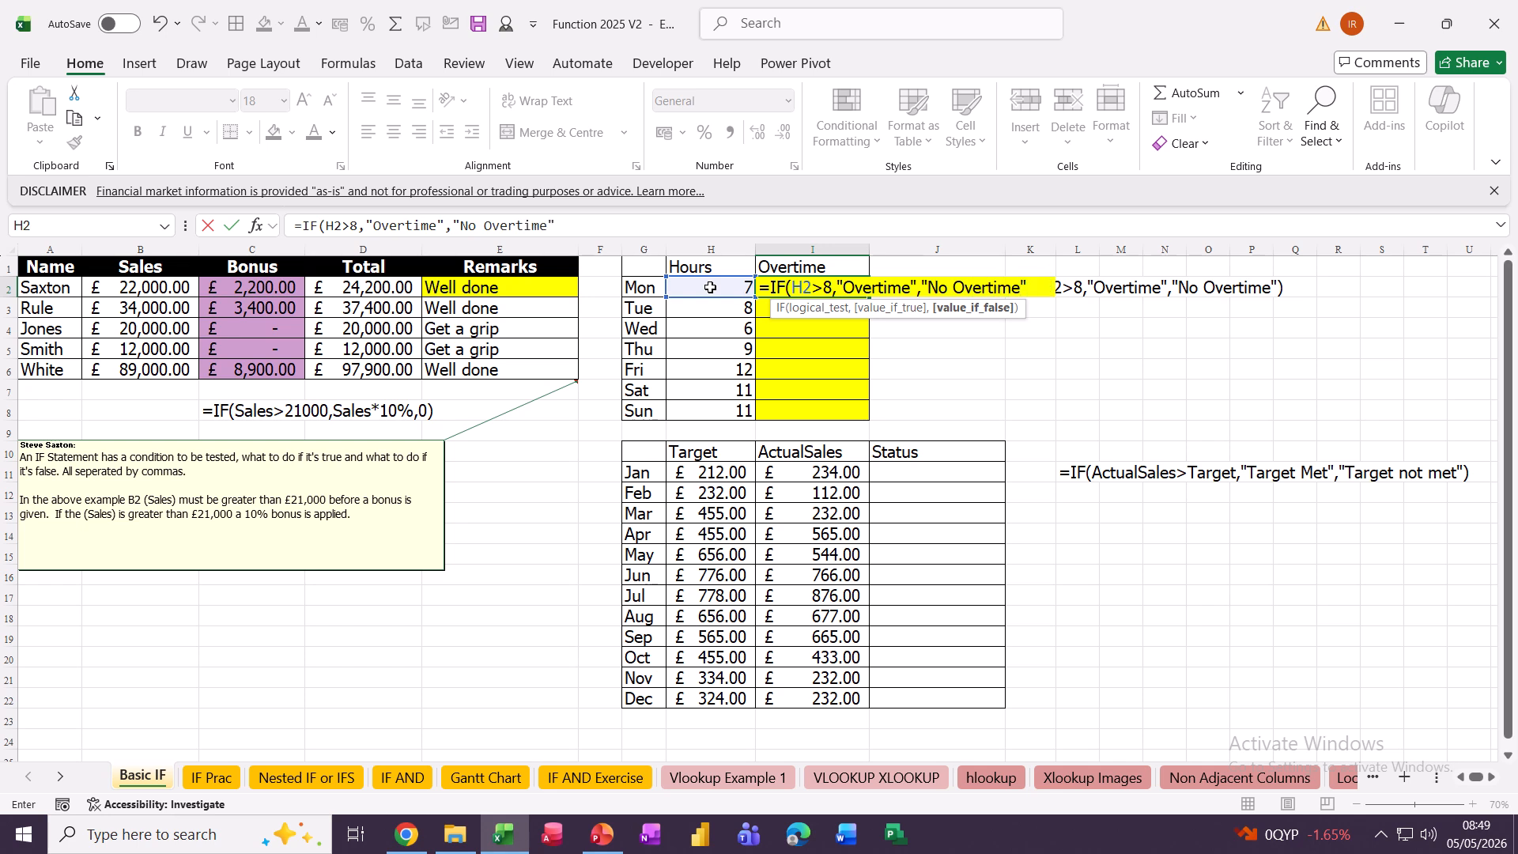
pyautogui.write(')')
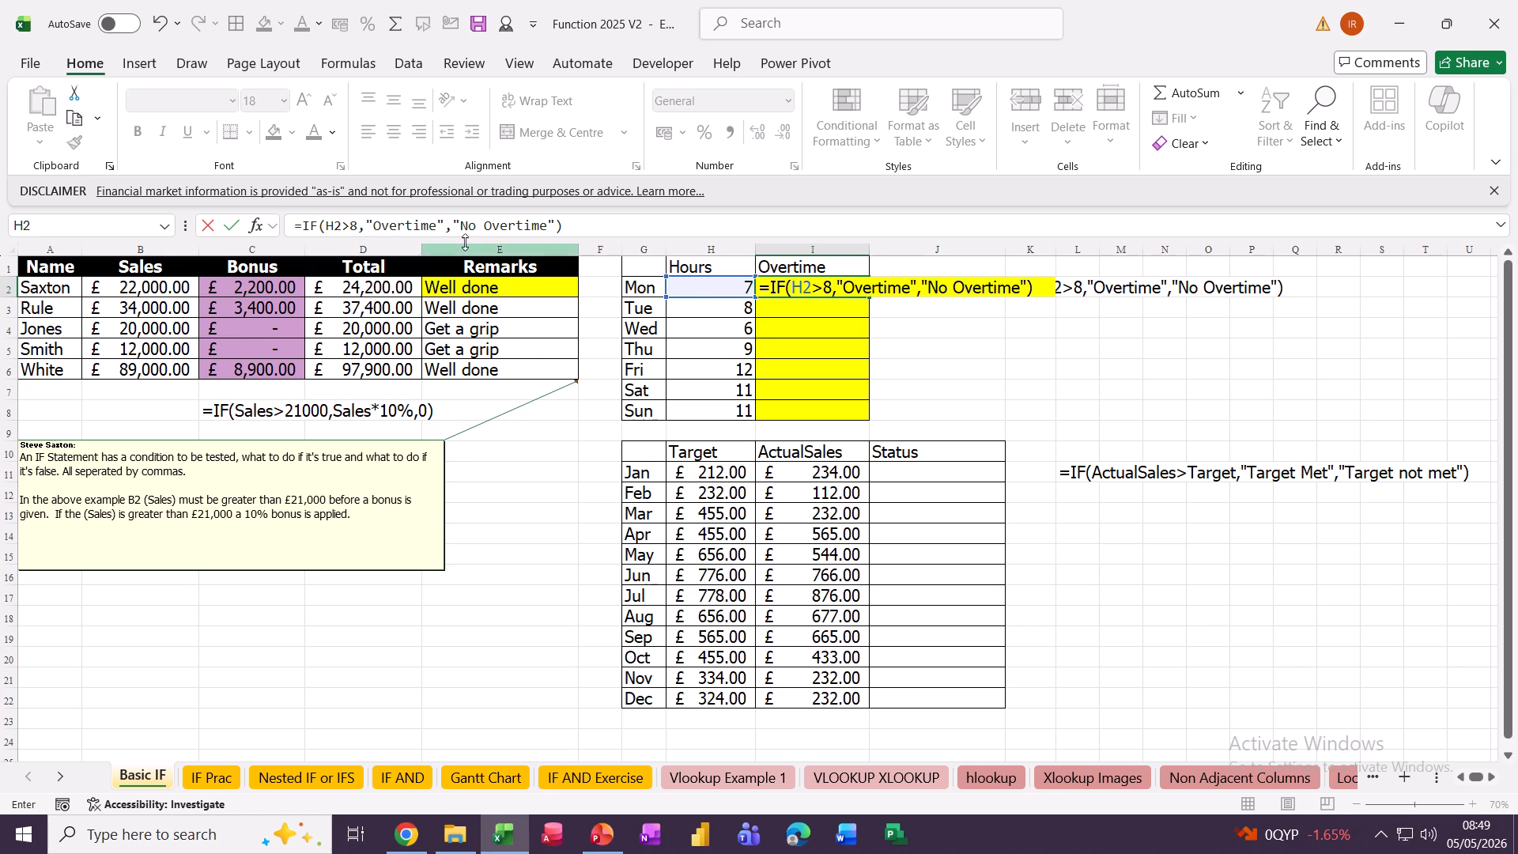
pyautogui.click(231, 225)
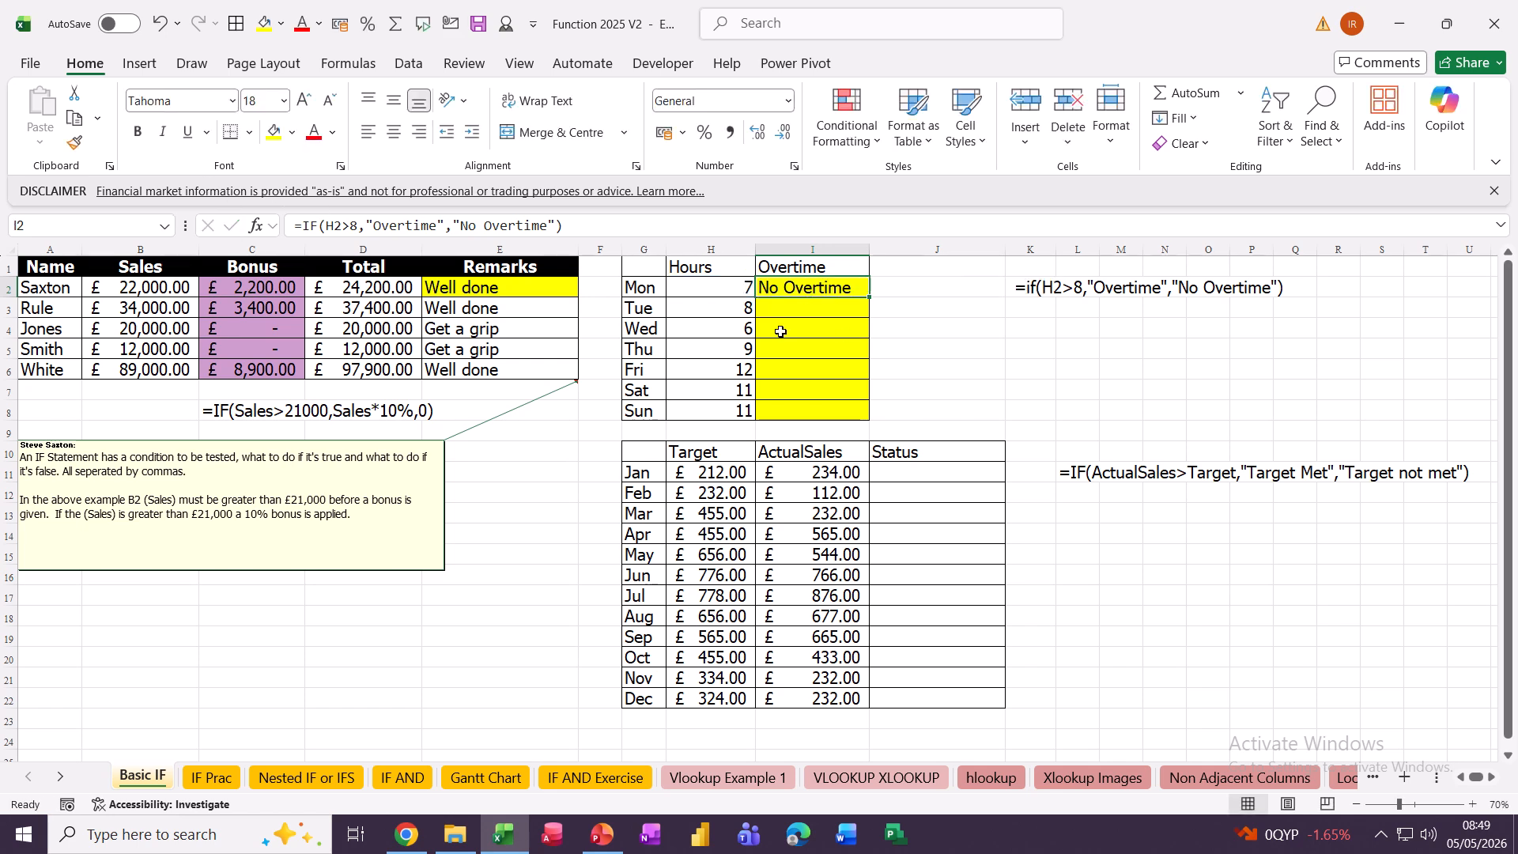
pyautogui.moveTo(873, 295); pyautogui.dragTo(867, 414)
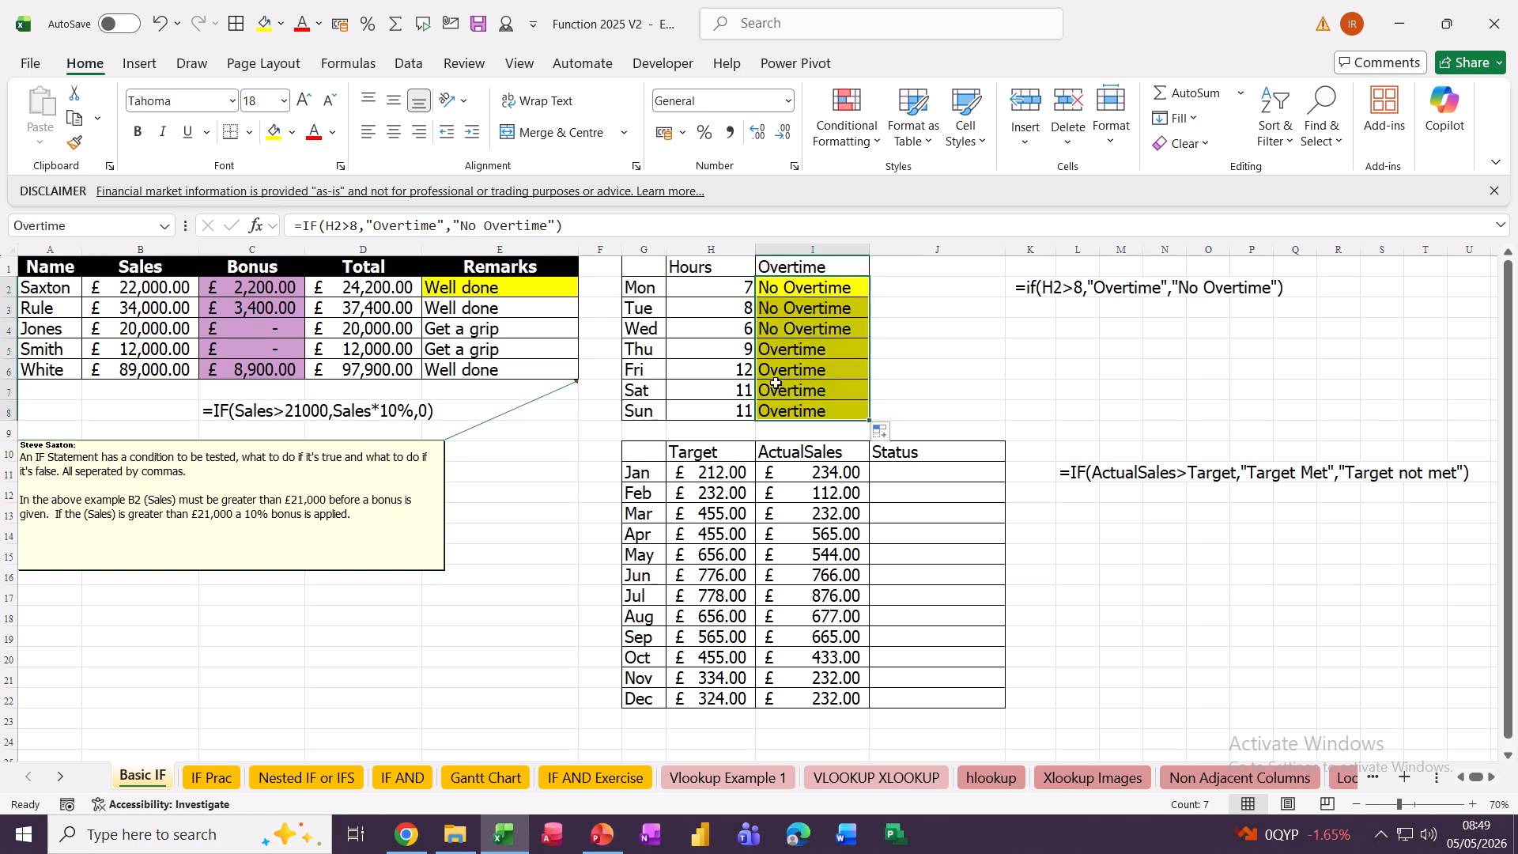
# - Check the Target and ActualSales named ranges, then enter =IF(actualsales>=target,"Target Met","Target not met") in J11 to fill the Status column
pyautogui.moveTo(703, 472); pyautogui.dragTo(717, 699)
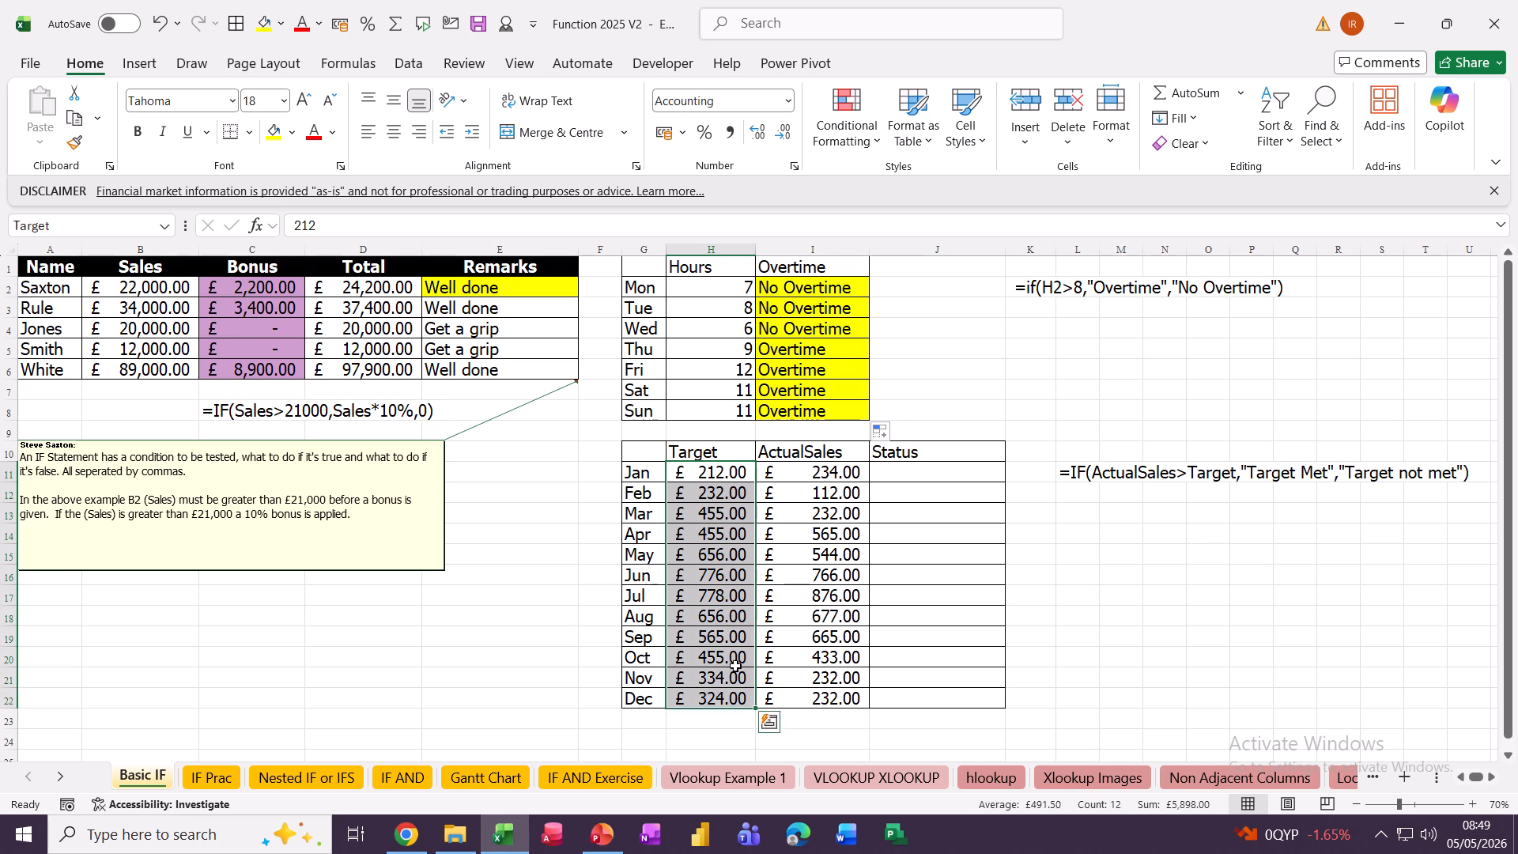
pyautogui.moveTo(793, 472); pyautogui.dragTo(806, 699)
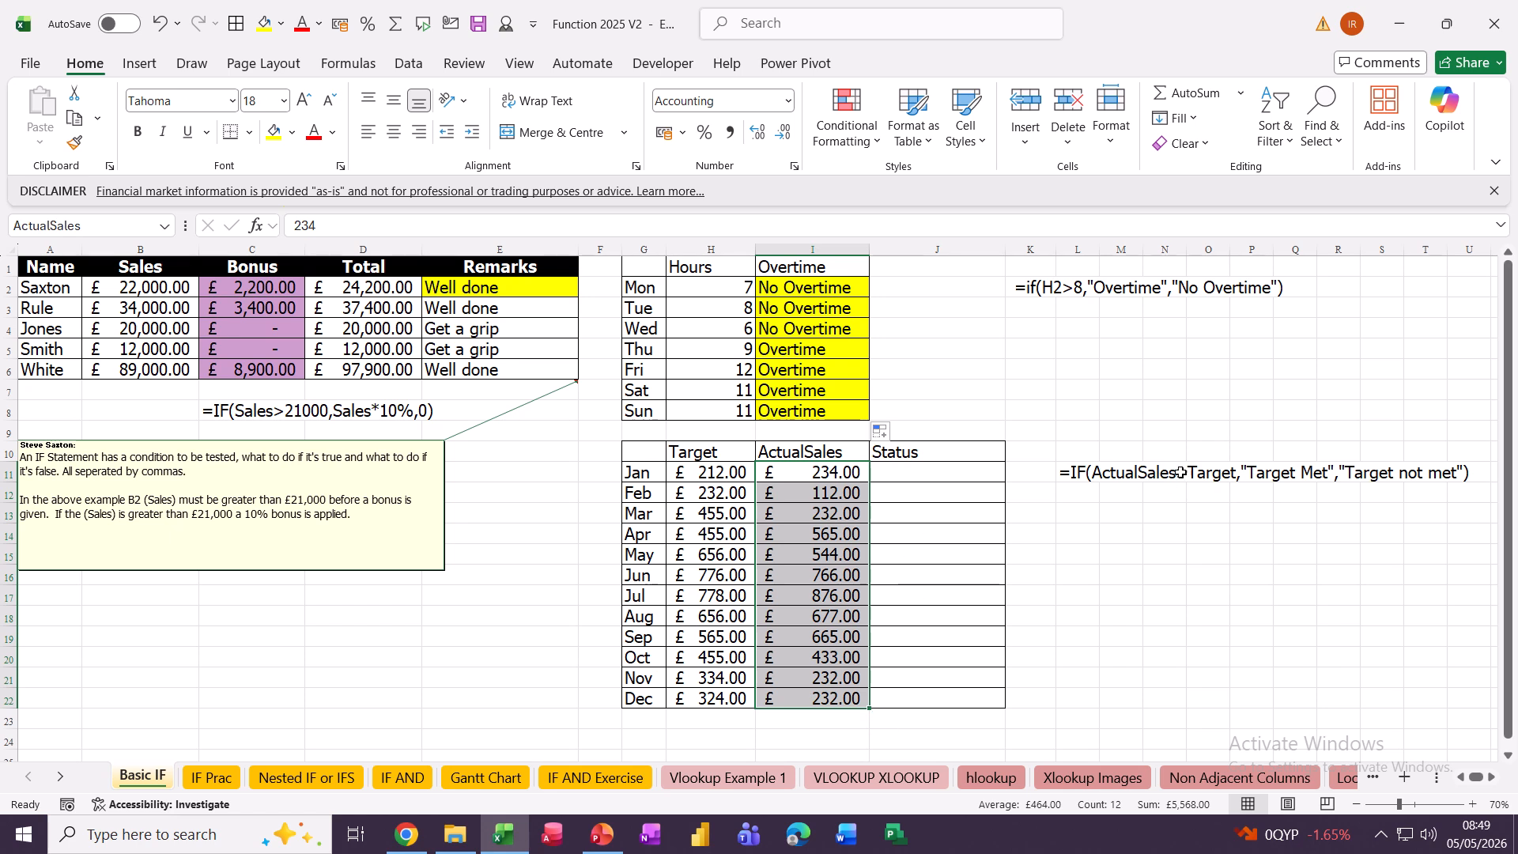
pyautogui.click(906, 472)
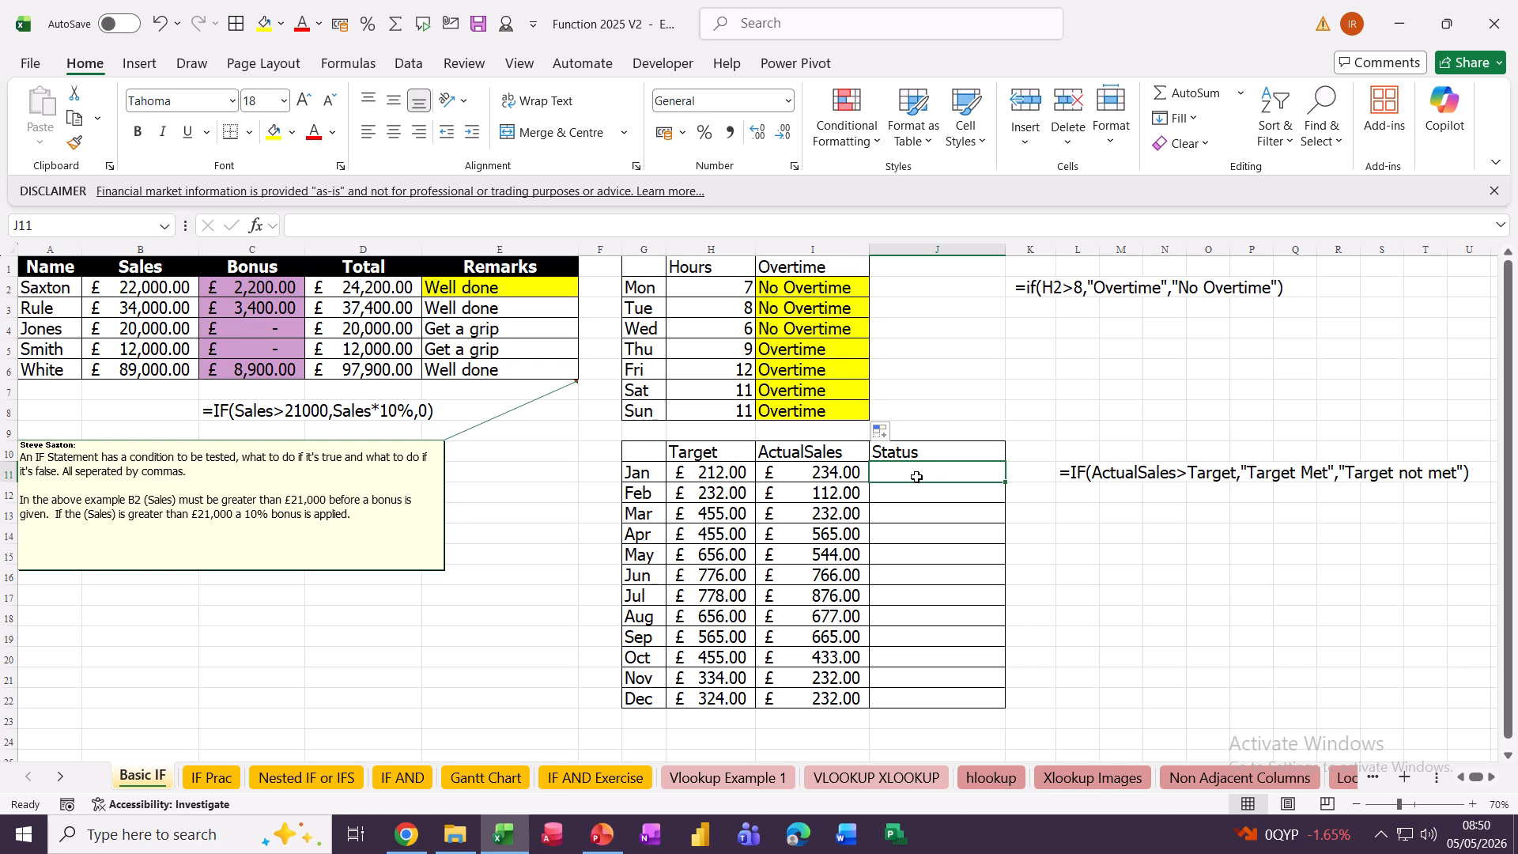
pyautogui.write('=')
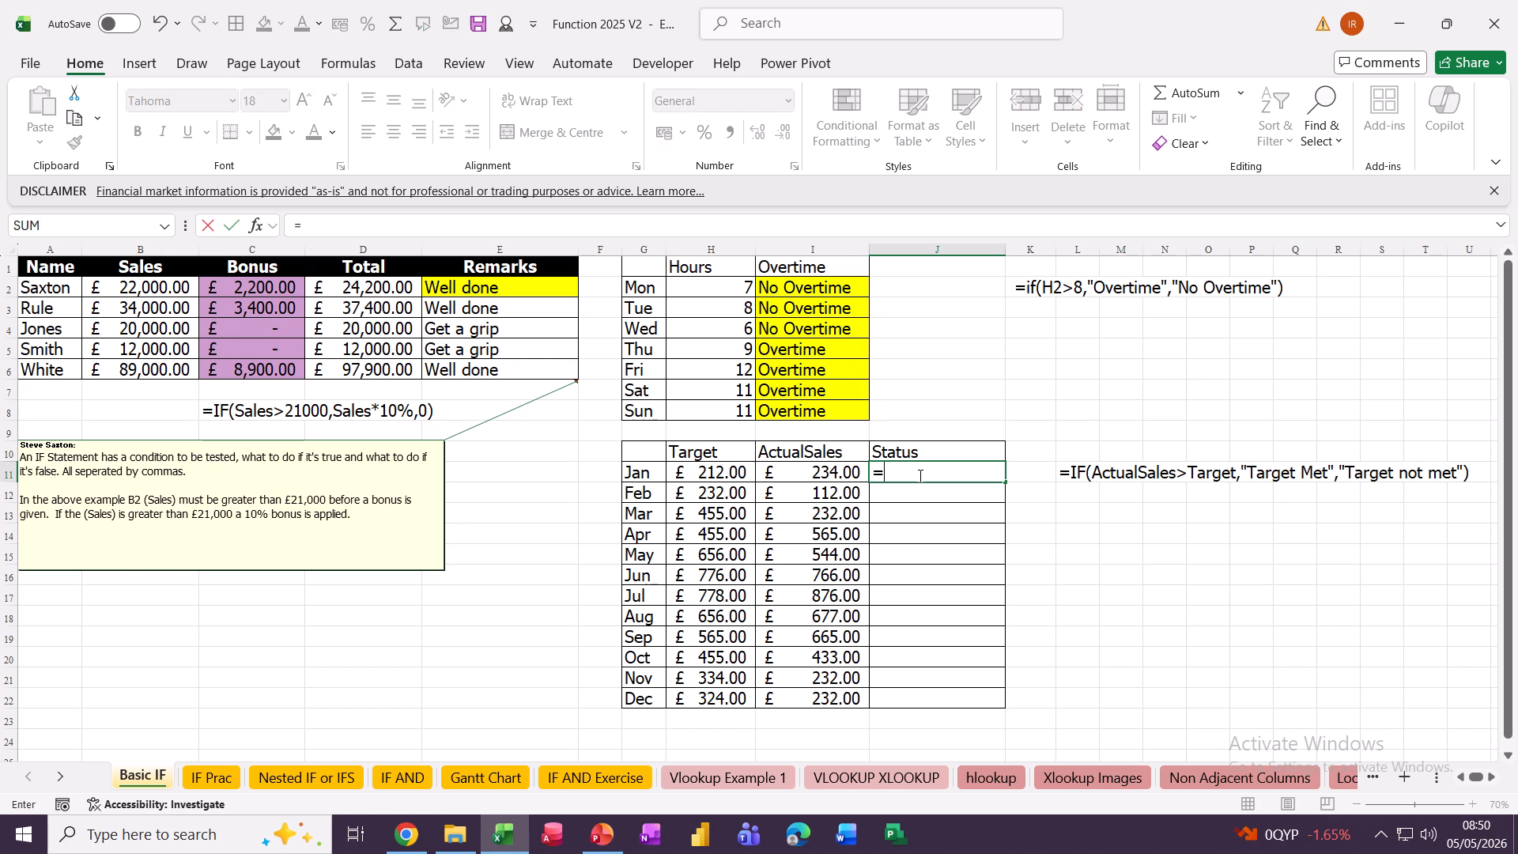
pyautogui.write('IF(')
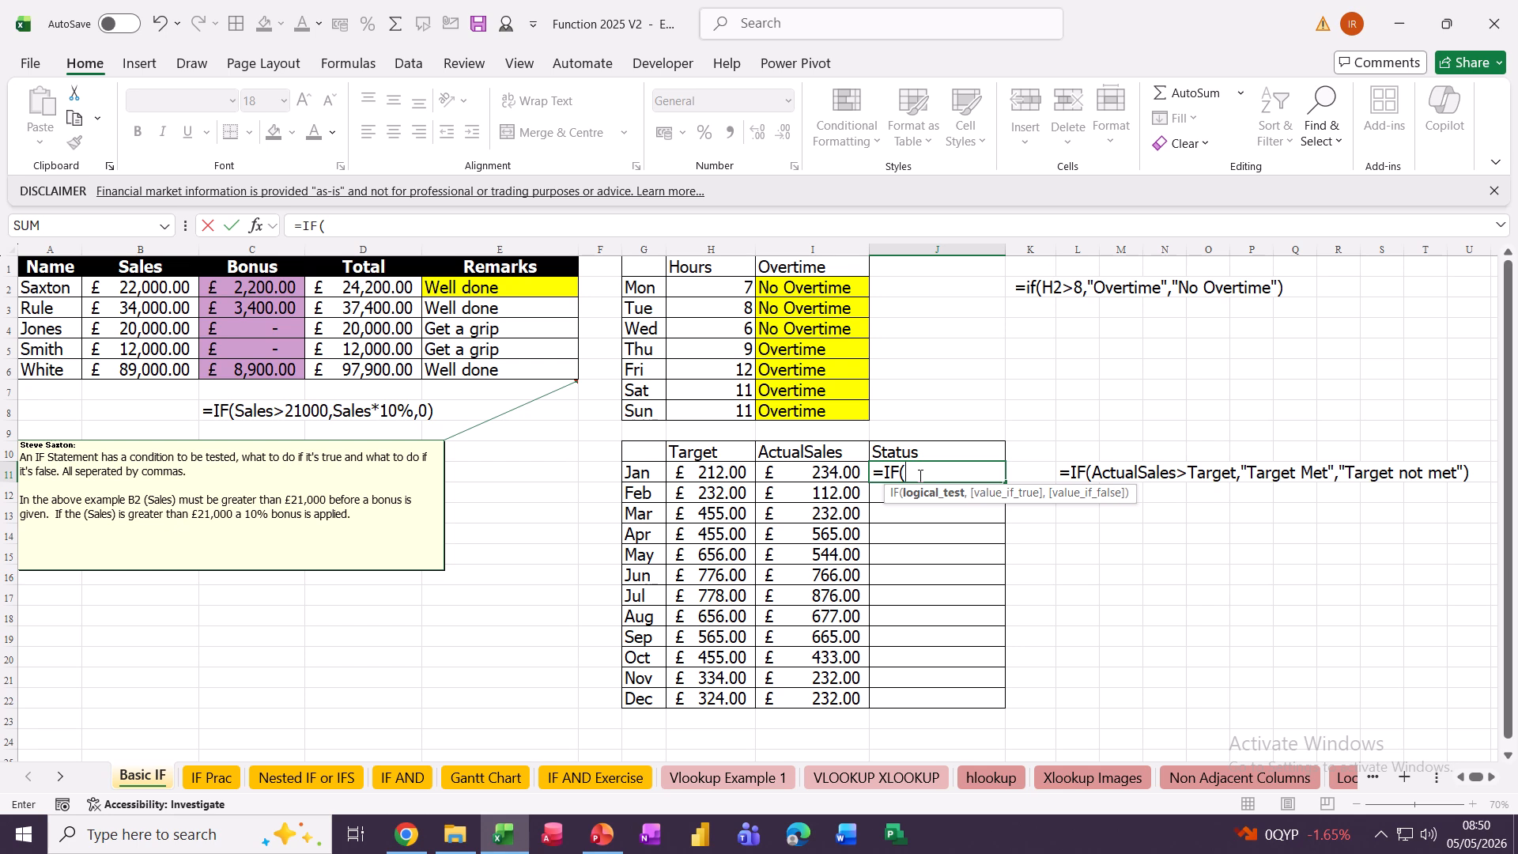
pyautogui.write('ac')
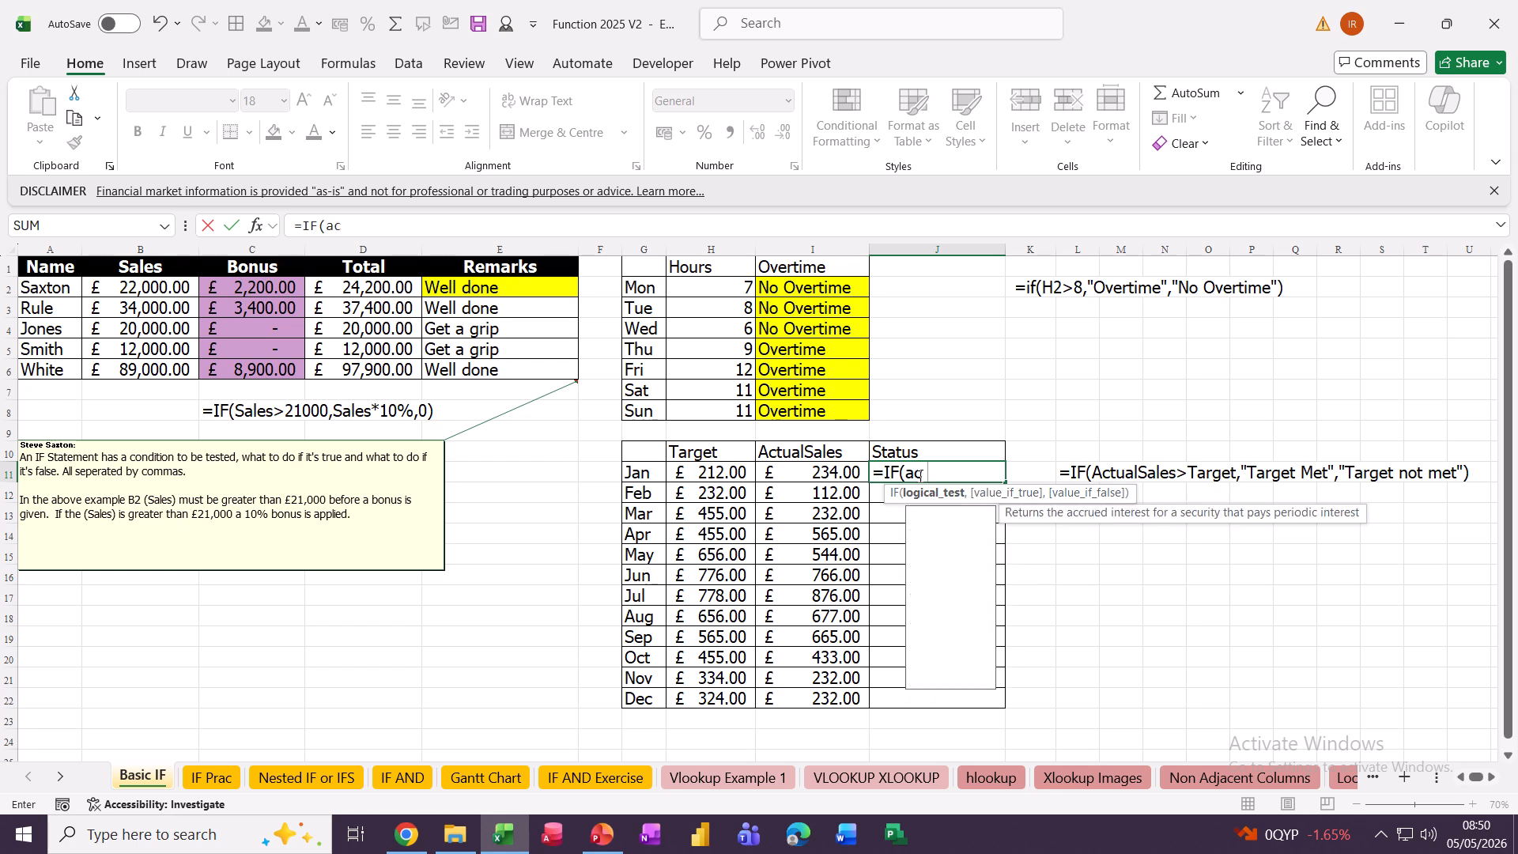
pyautogui.write('tualsale')
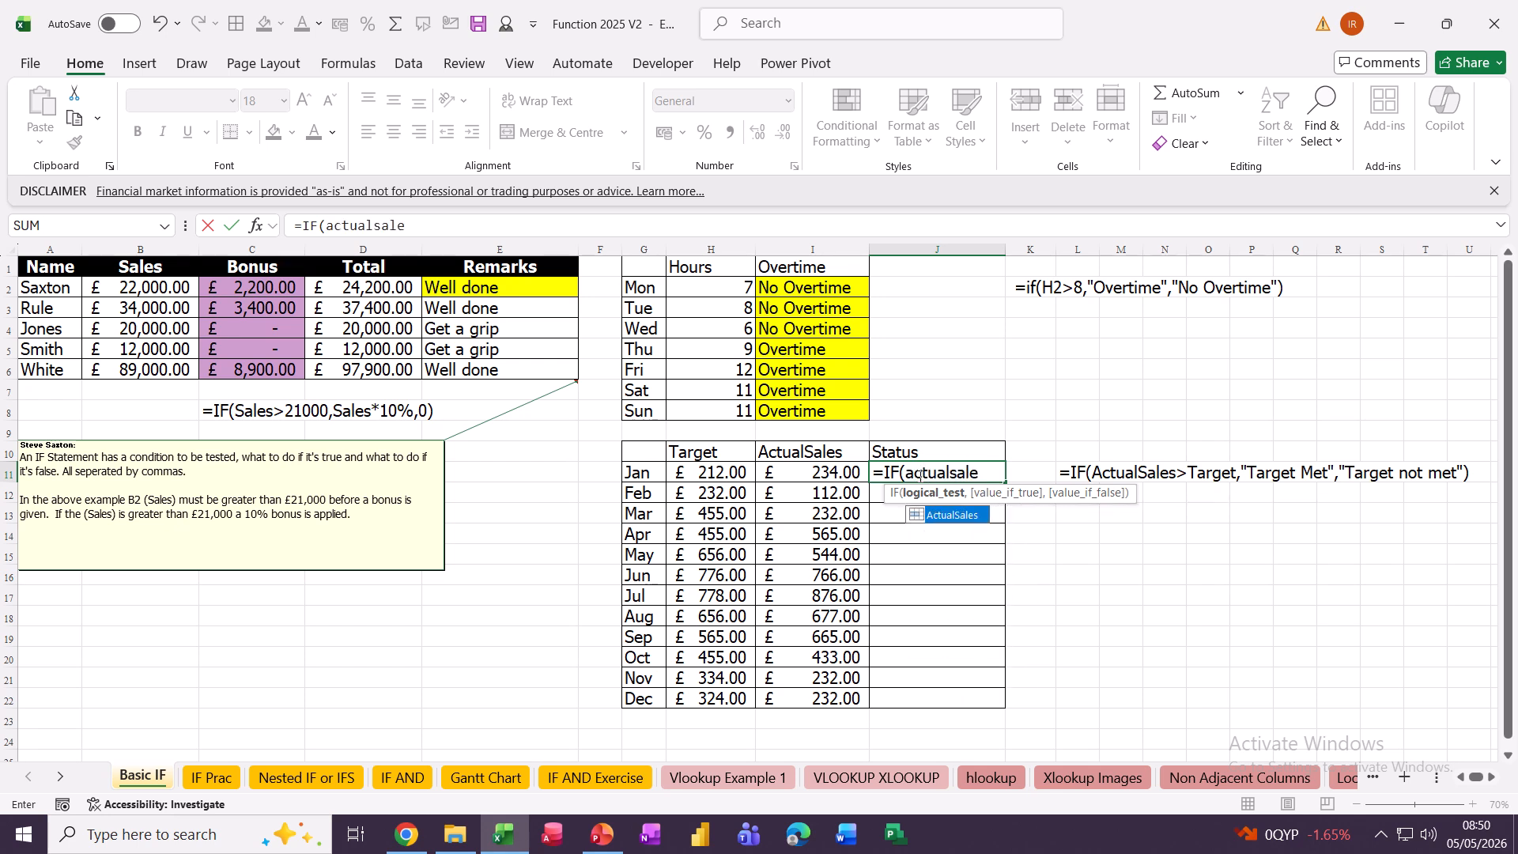
pyautogui.write('s>=')
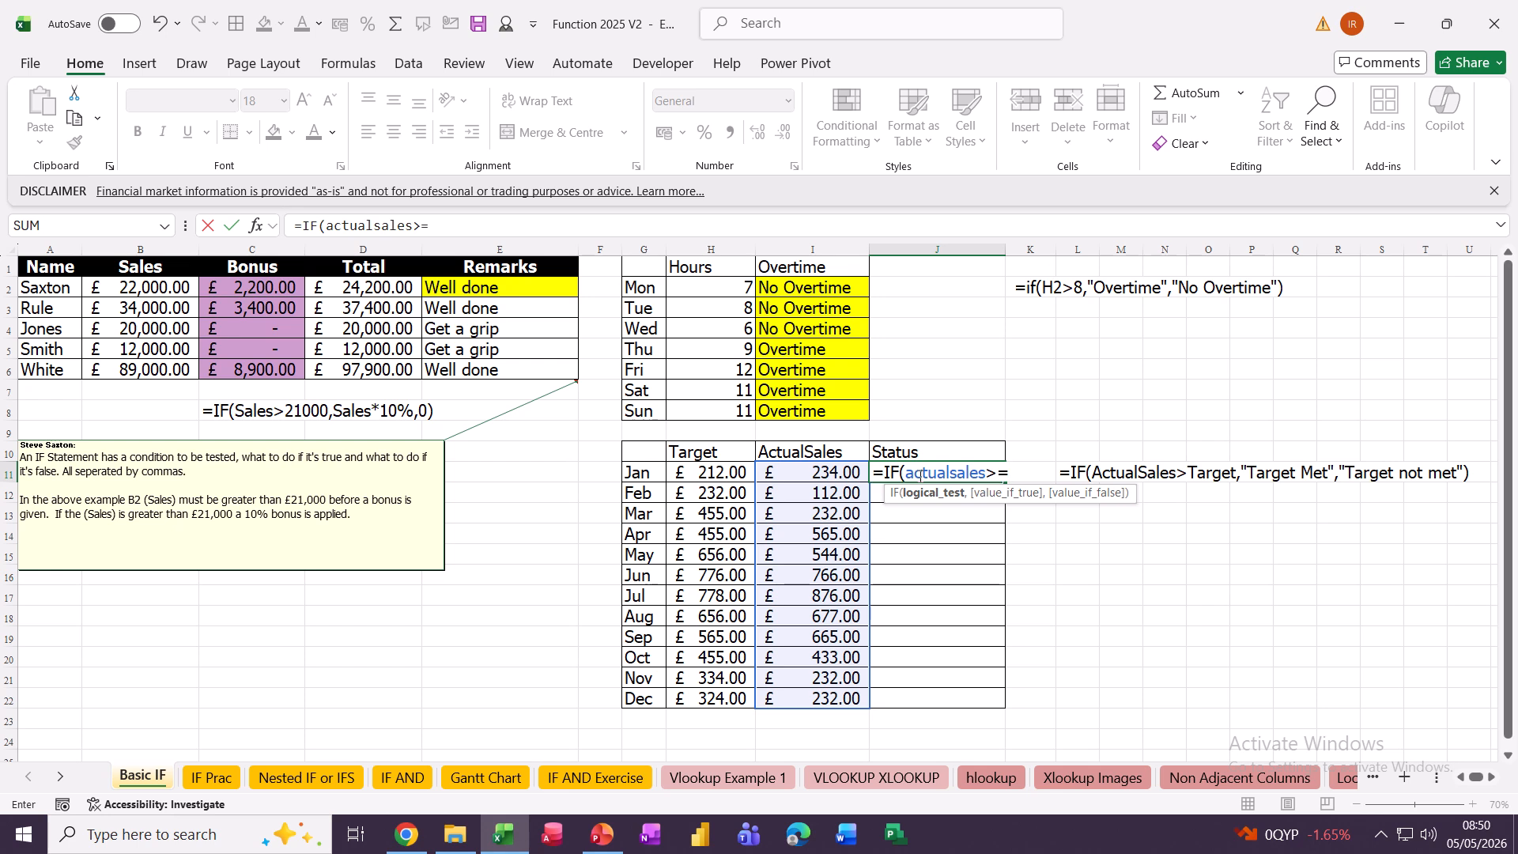
pyautogui.write('target')
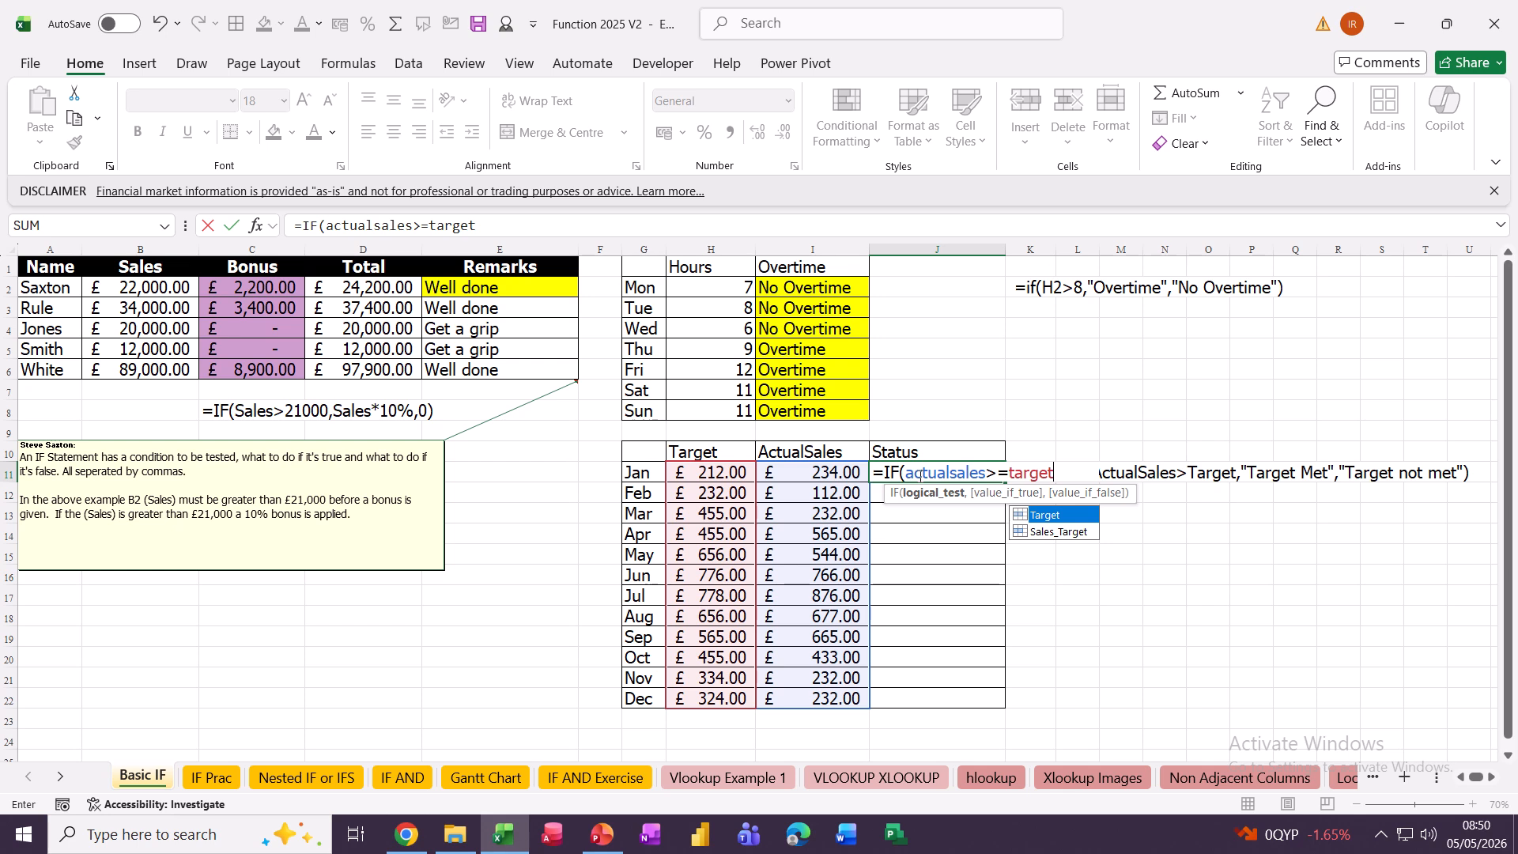
pyautogui.write(',')
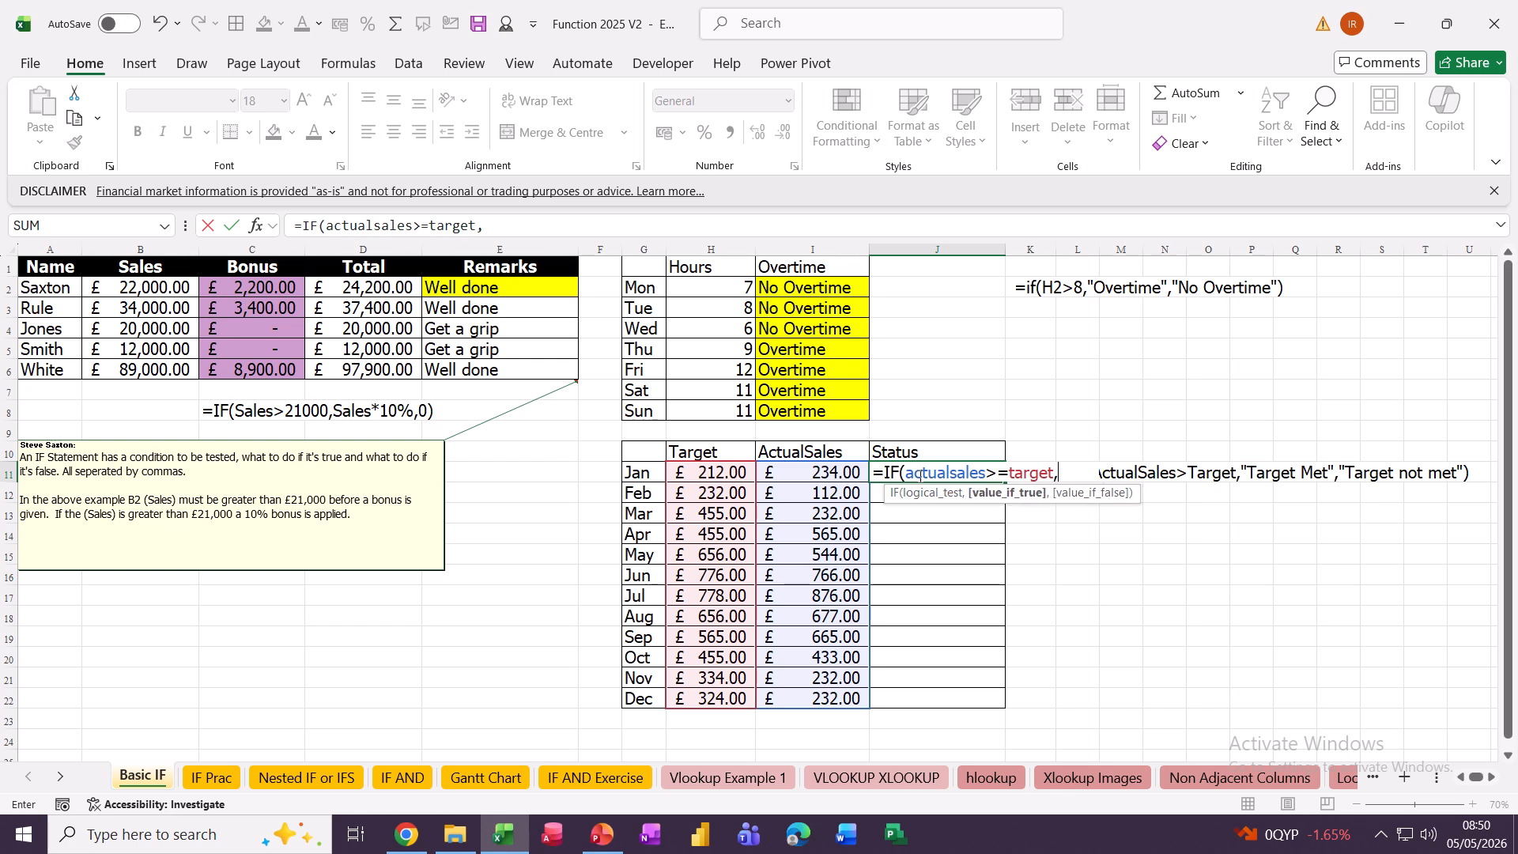
pyautogui.write('"Target ')
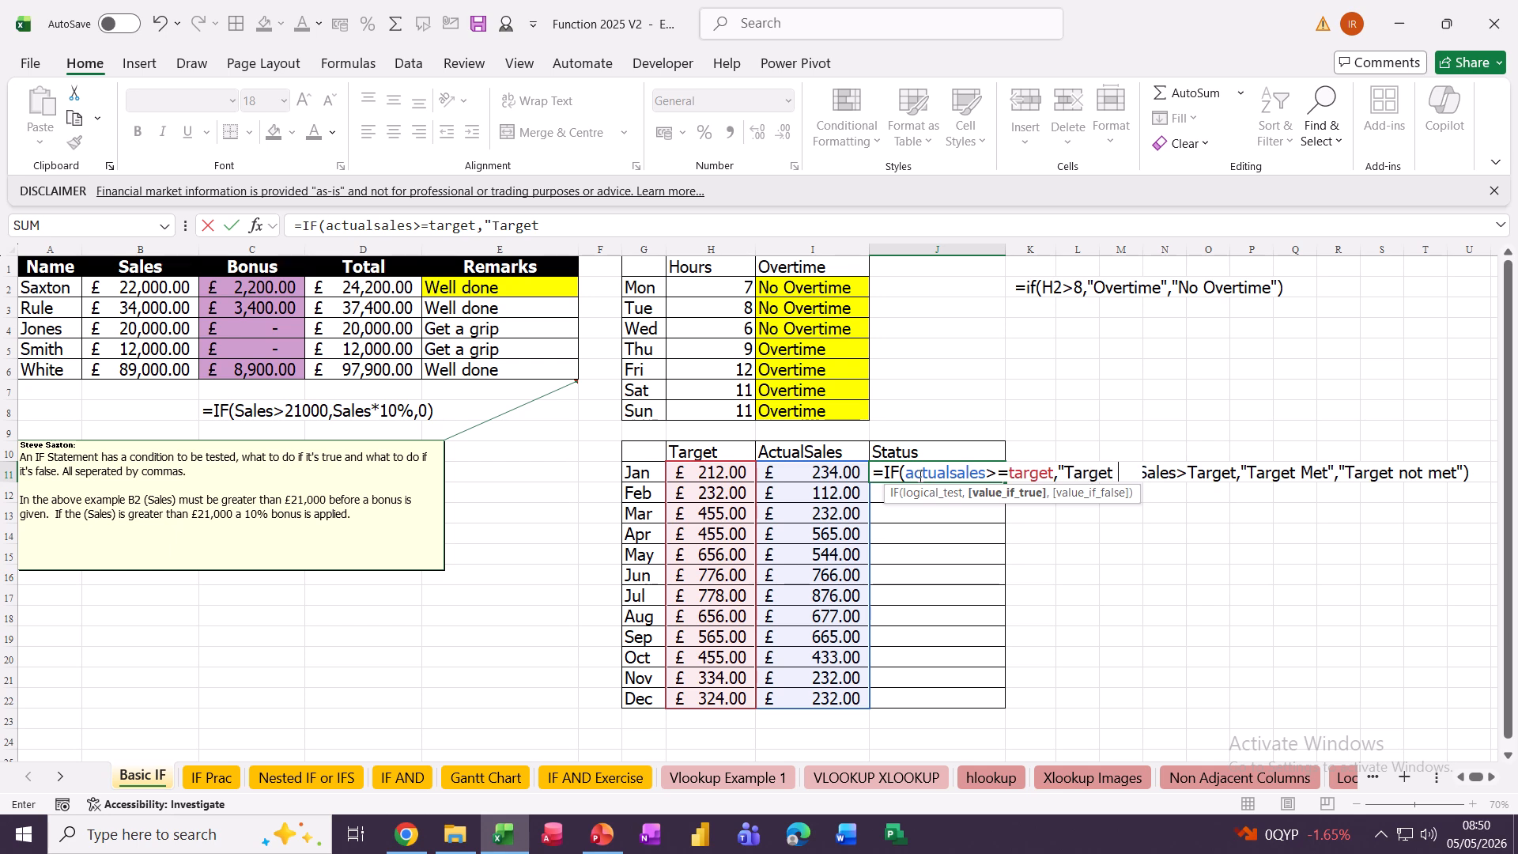
pyautogui.write('Met"')
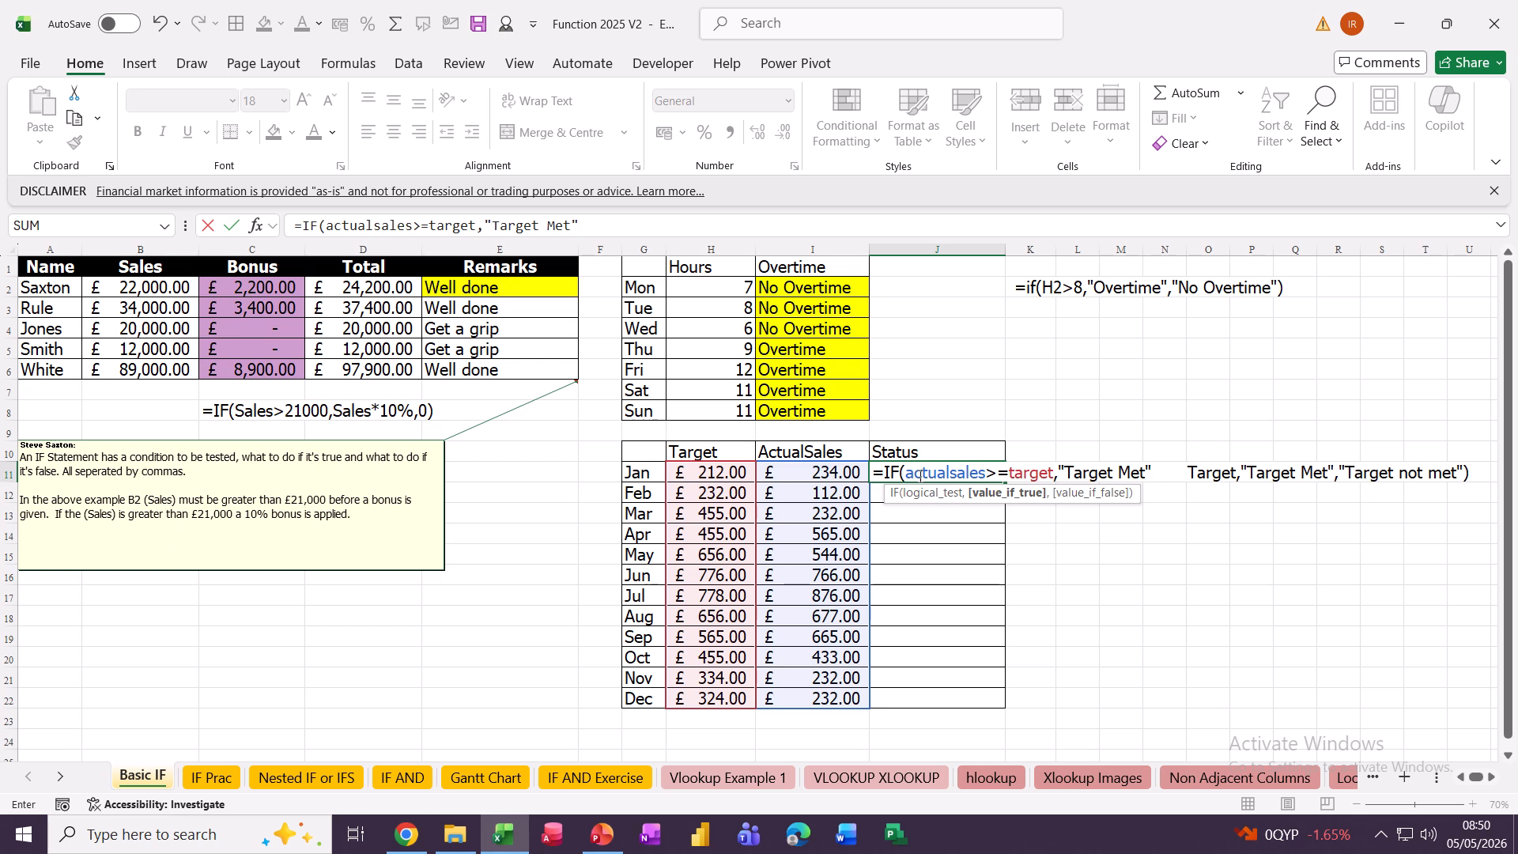
pyautogui.write(',"')
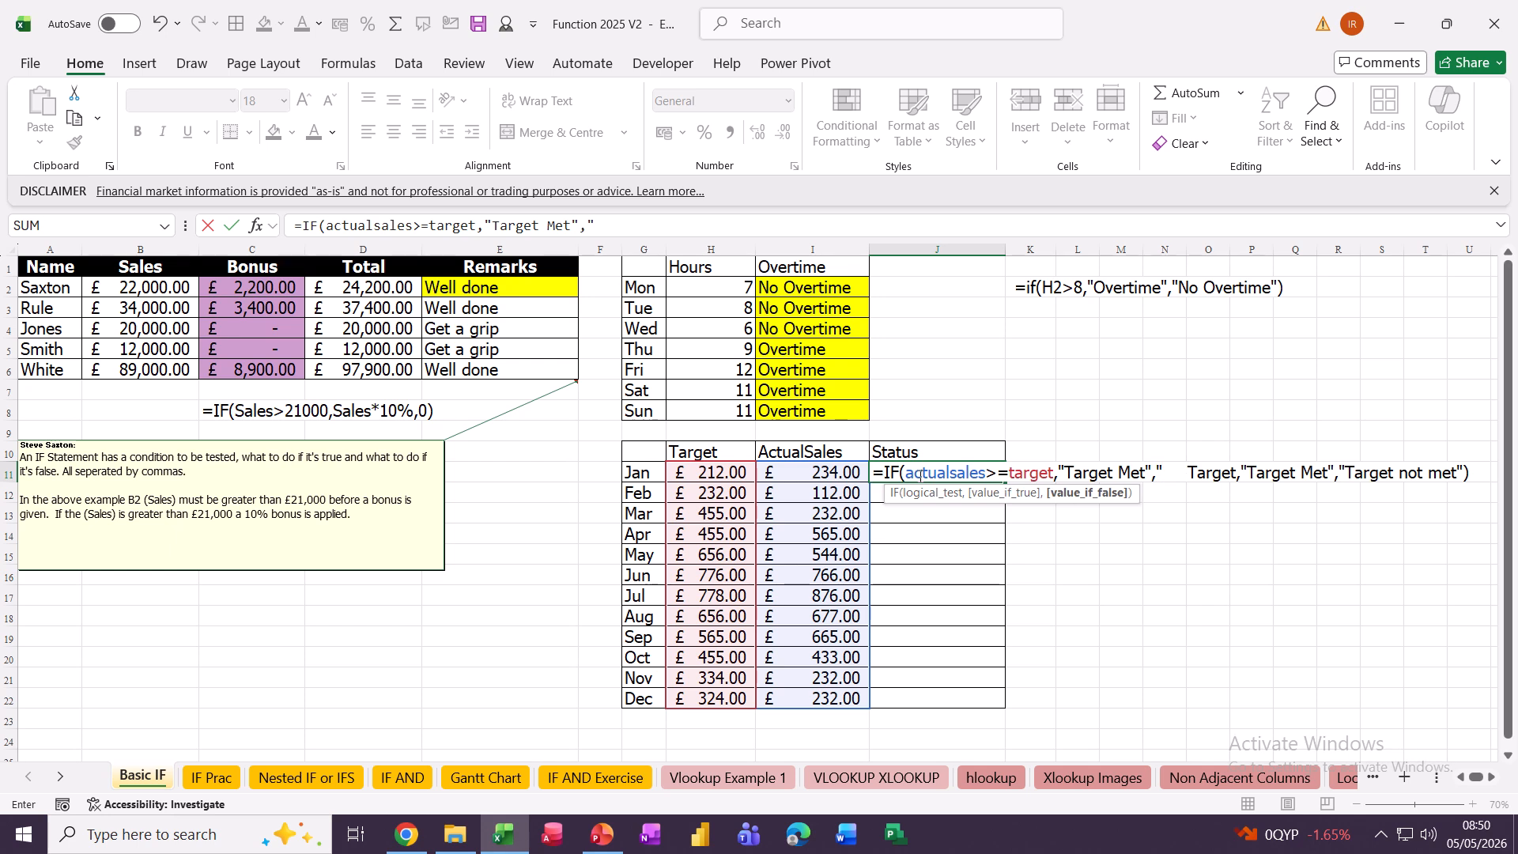
pyautogui.write('Target')
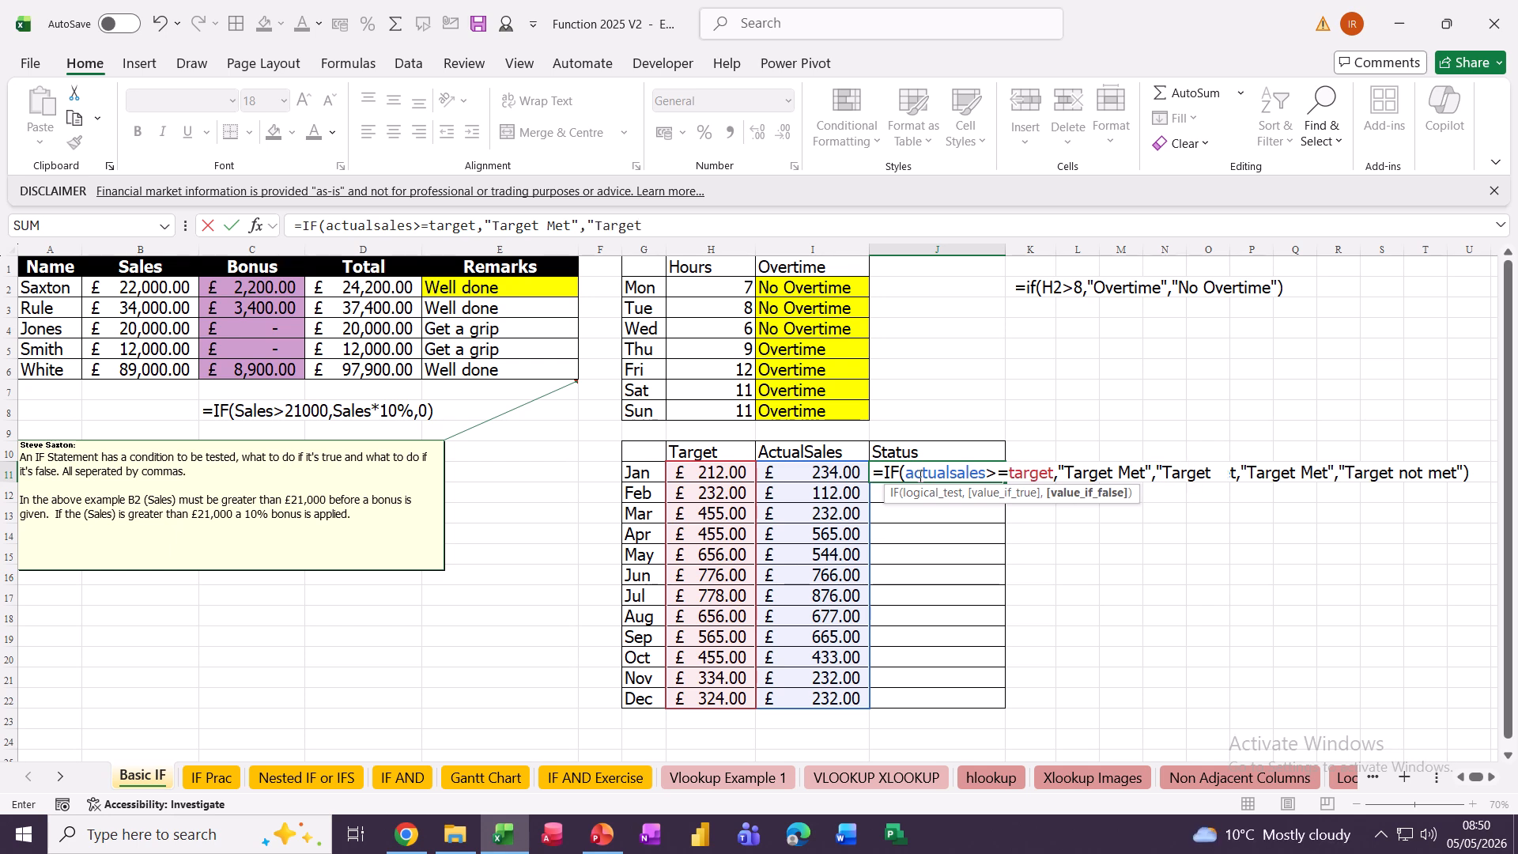
pyautogui.write(' not m')
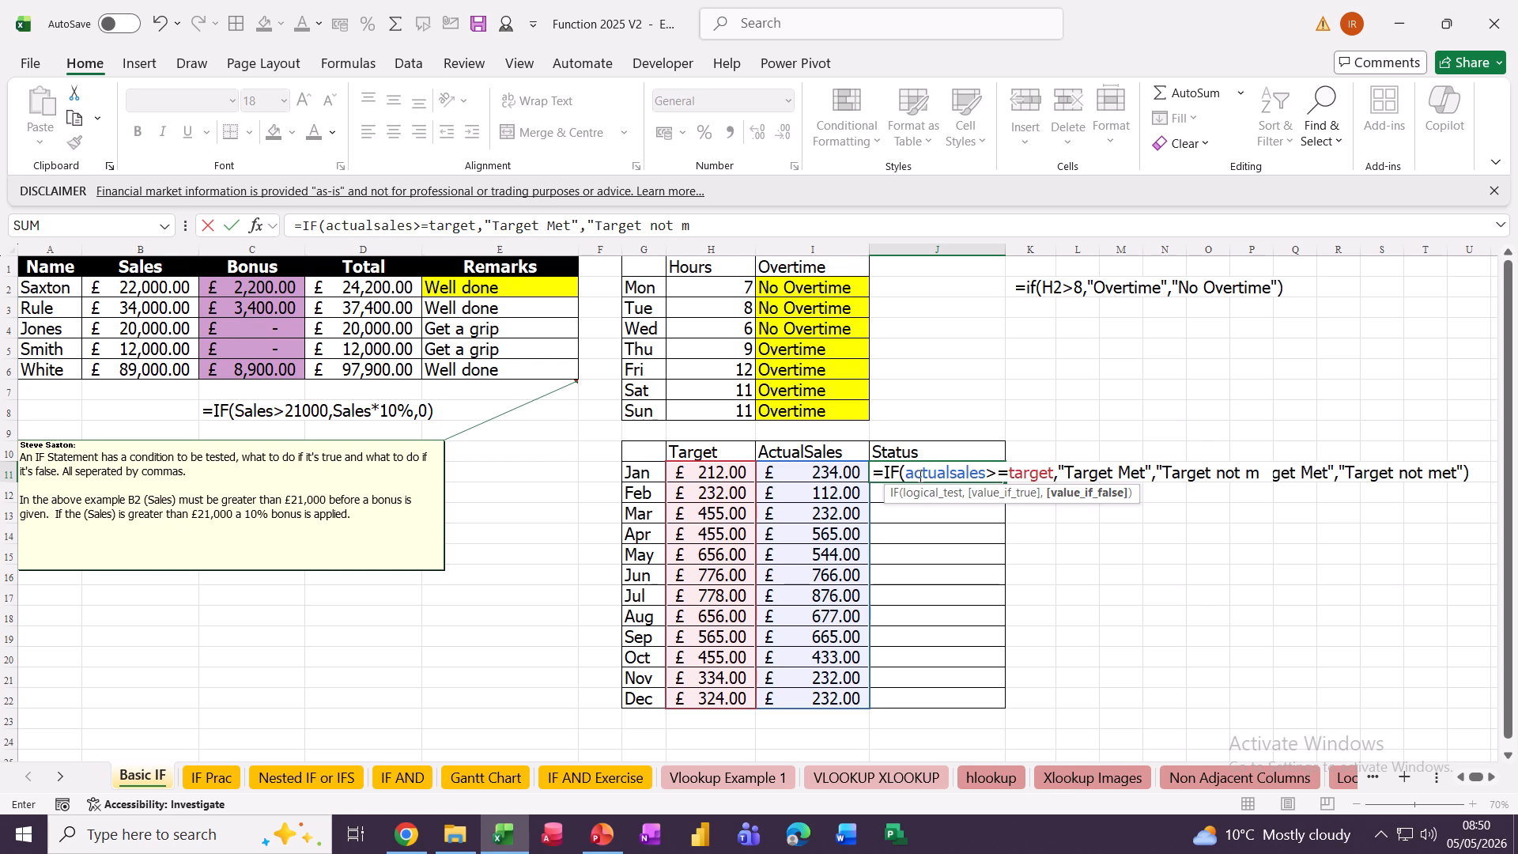
pyautogui.write('et")')
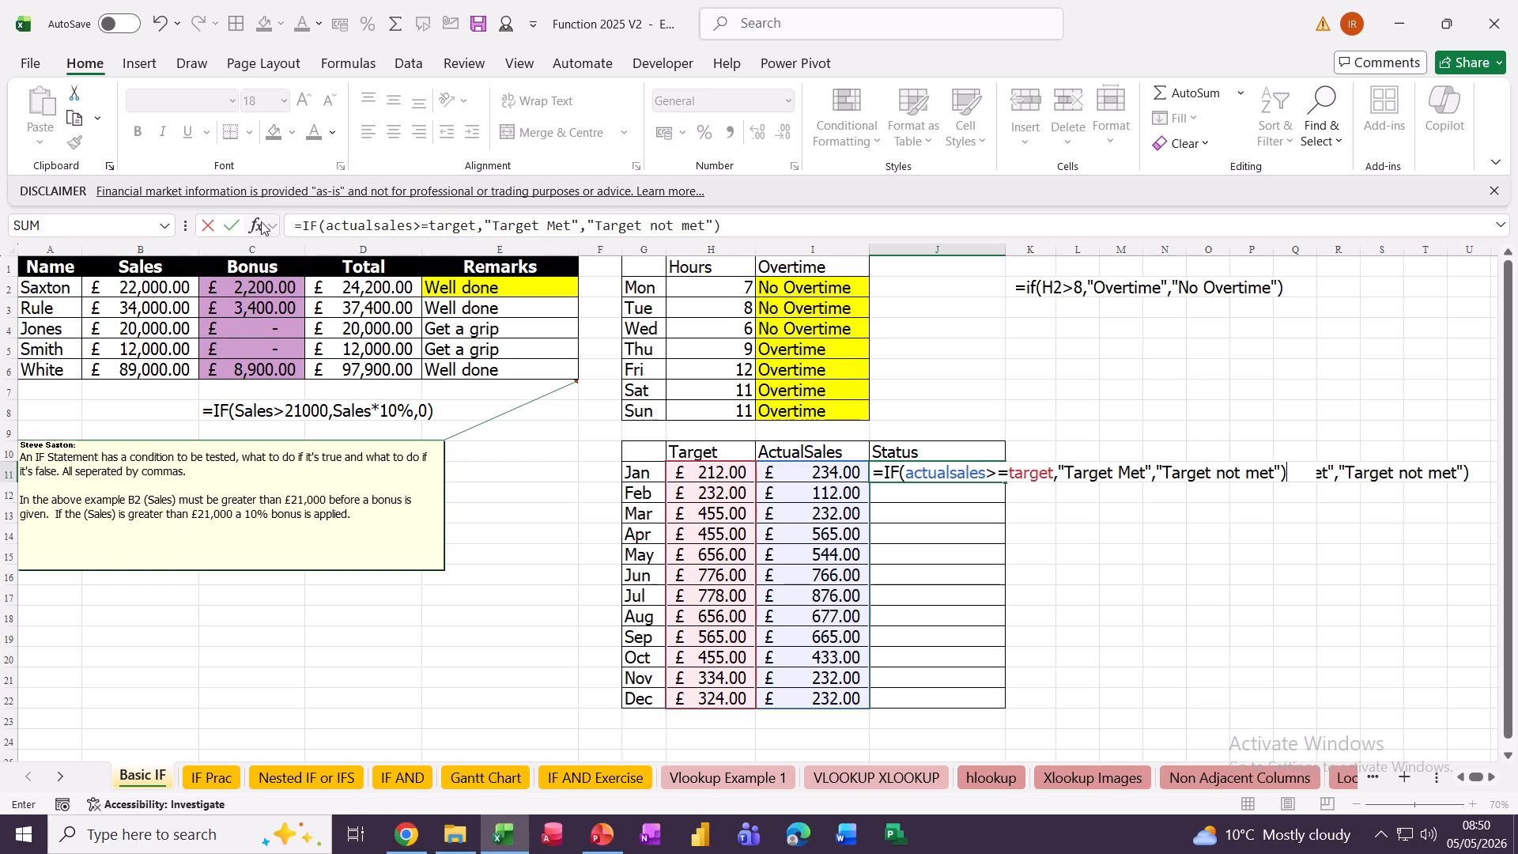
pyautogui.click(231, 226)
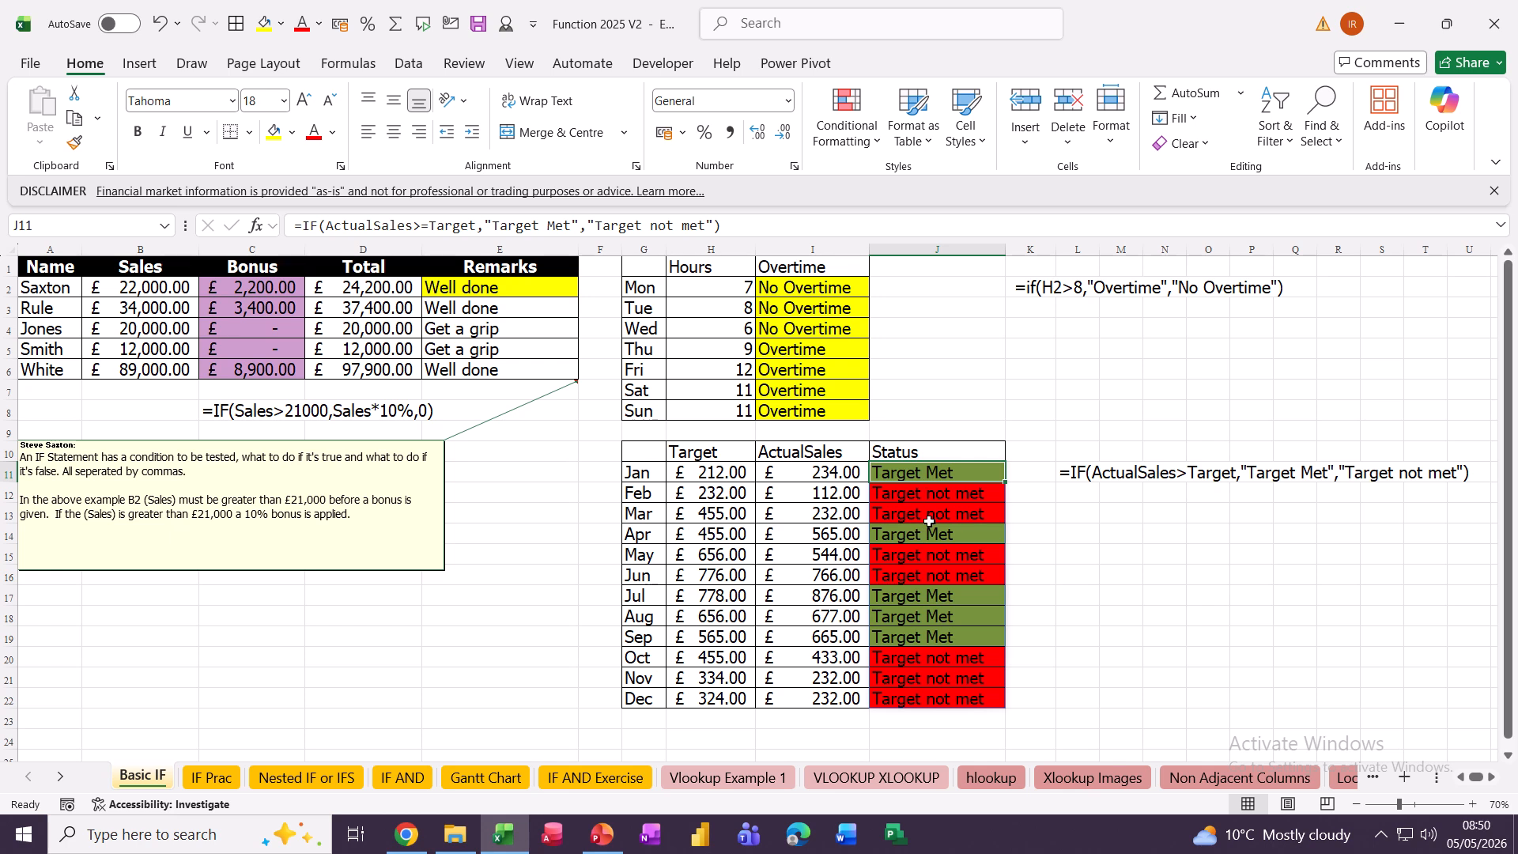
# - Review the conditional formatting rules on the Status column, checking the condition and format of the "Target not Met" rule
pyautogui.click(854, 136)
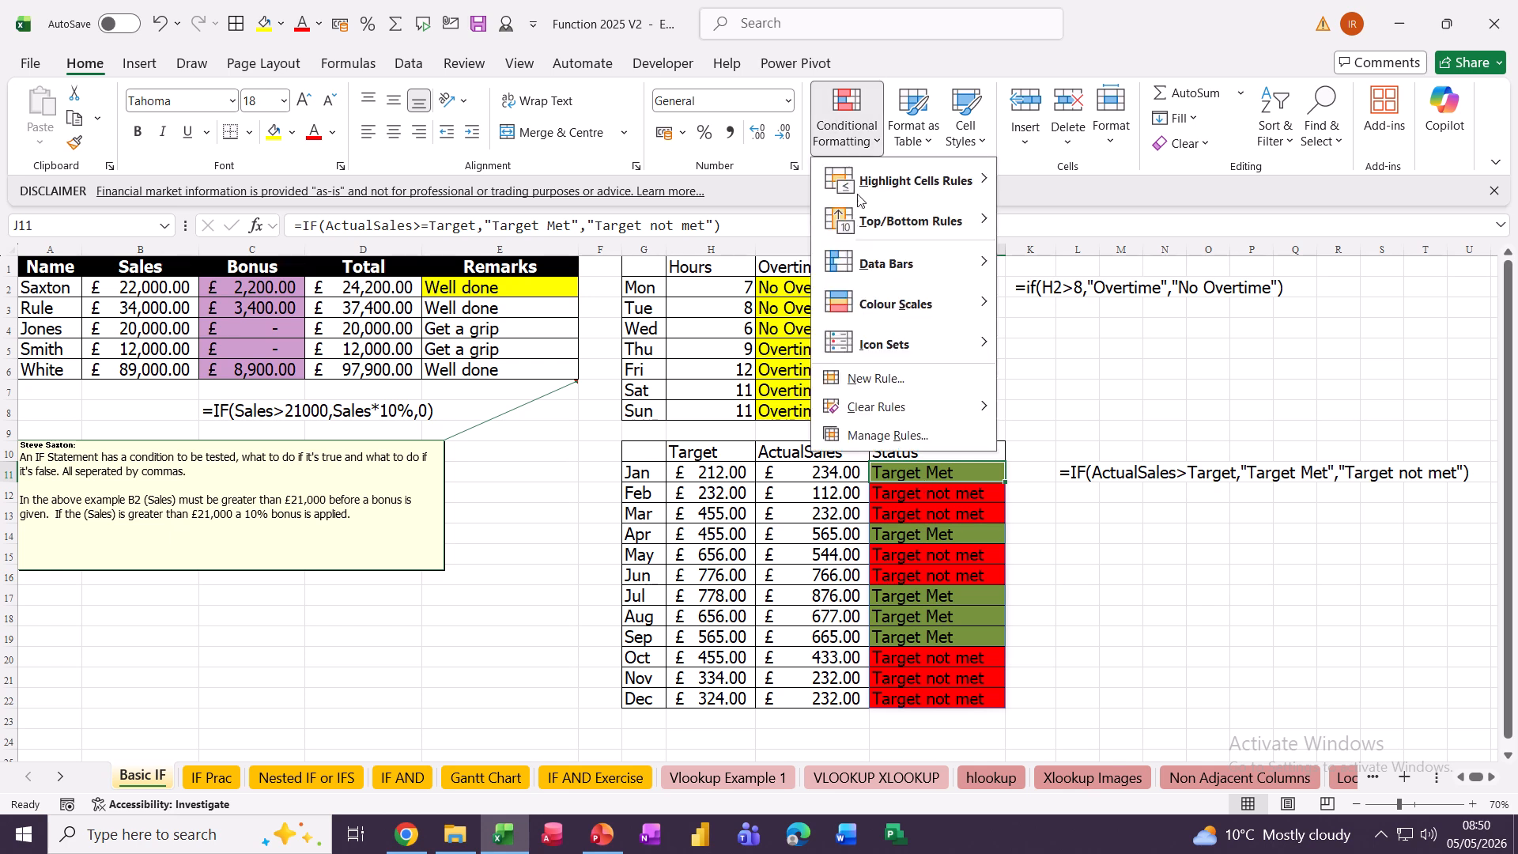
pyautogui.click(870, 435)
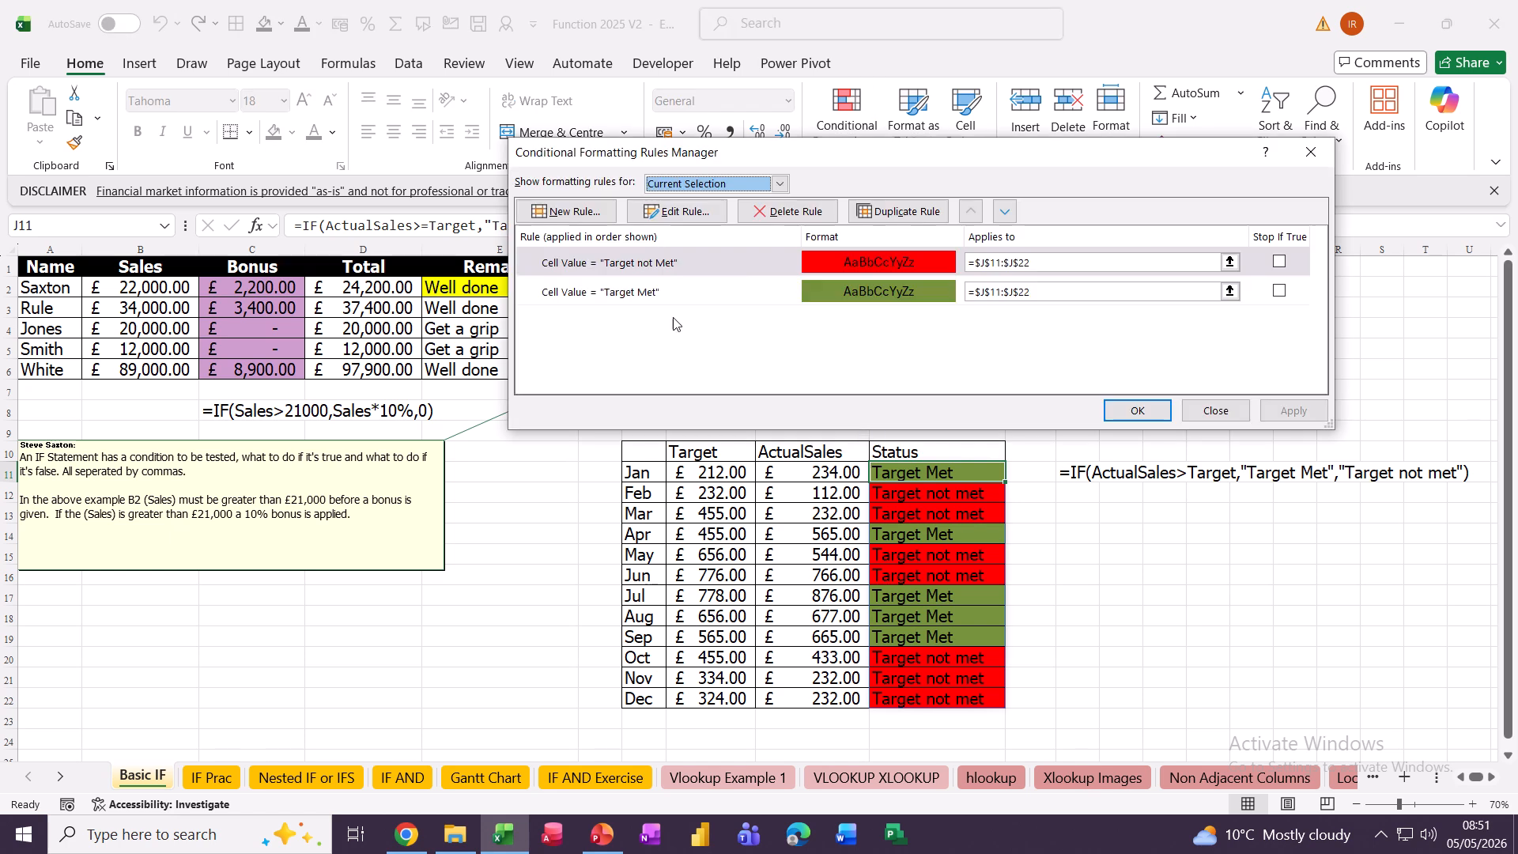
pyautogui.click(625, 269)
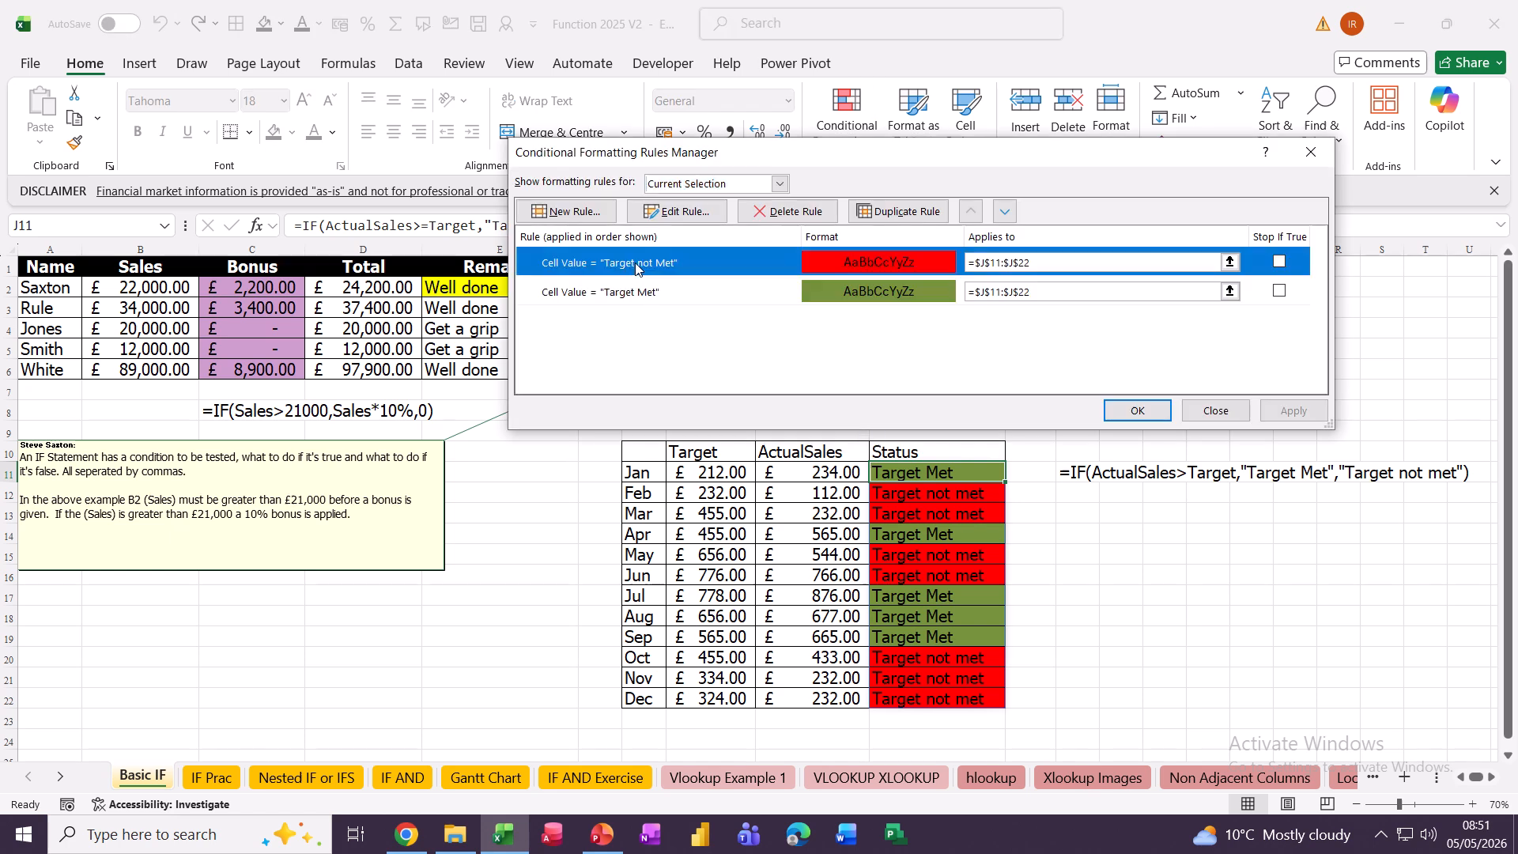
pyautogui.click(682, 211)
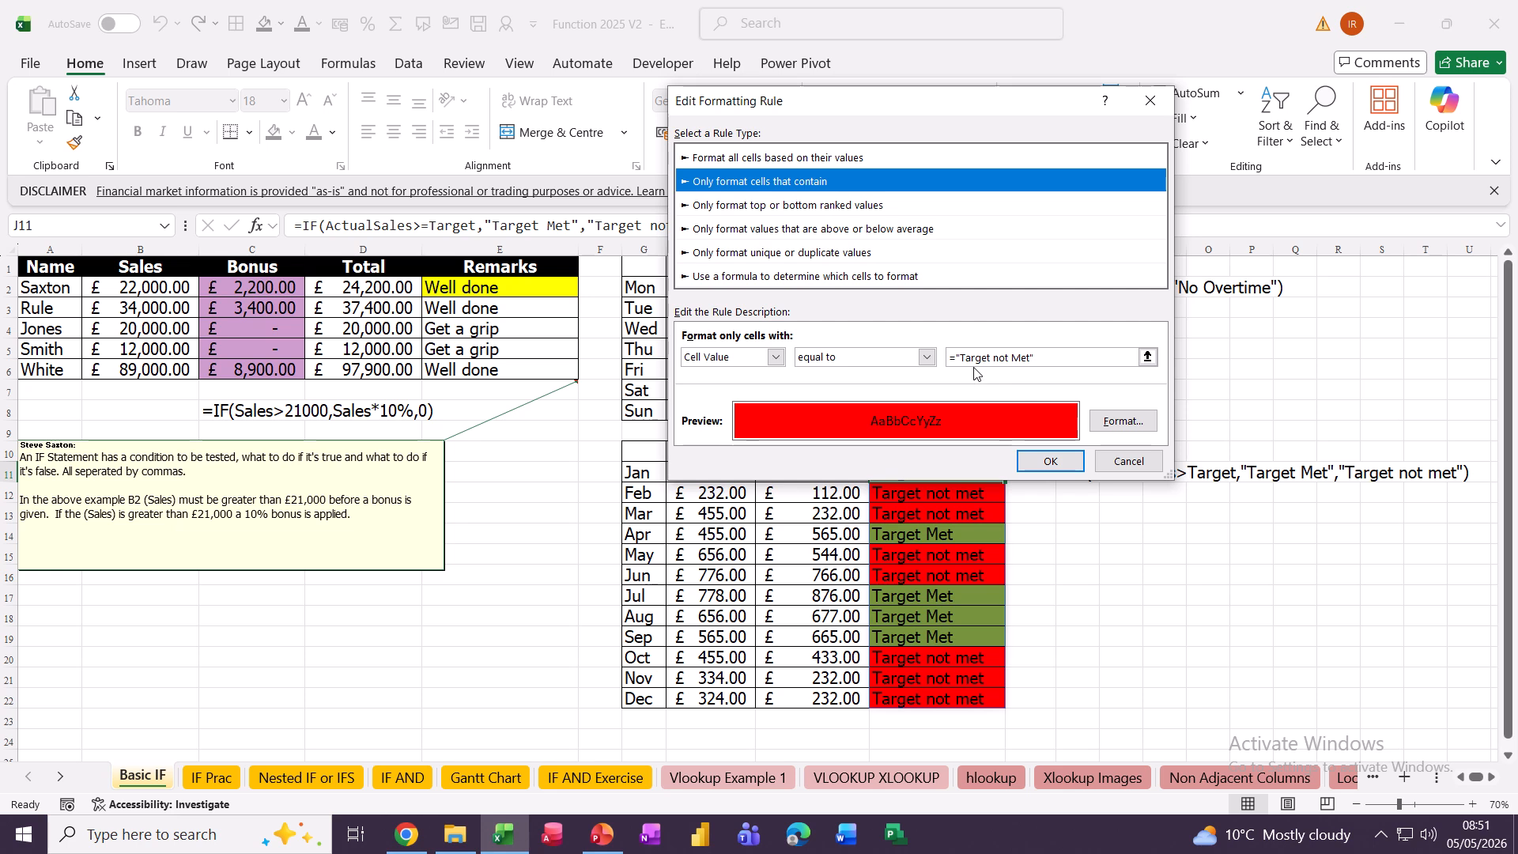
pyautogui.click(1119, 465)
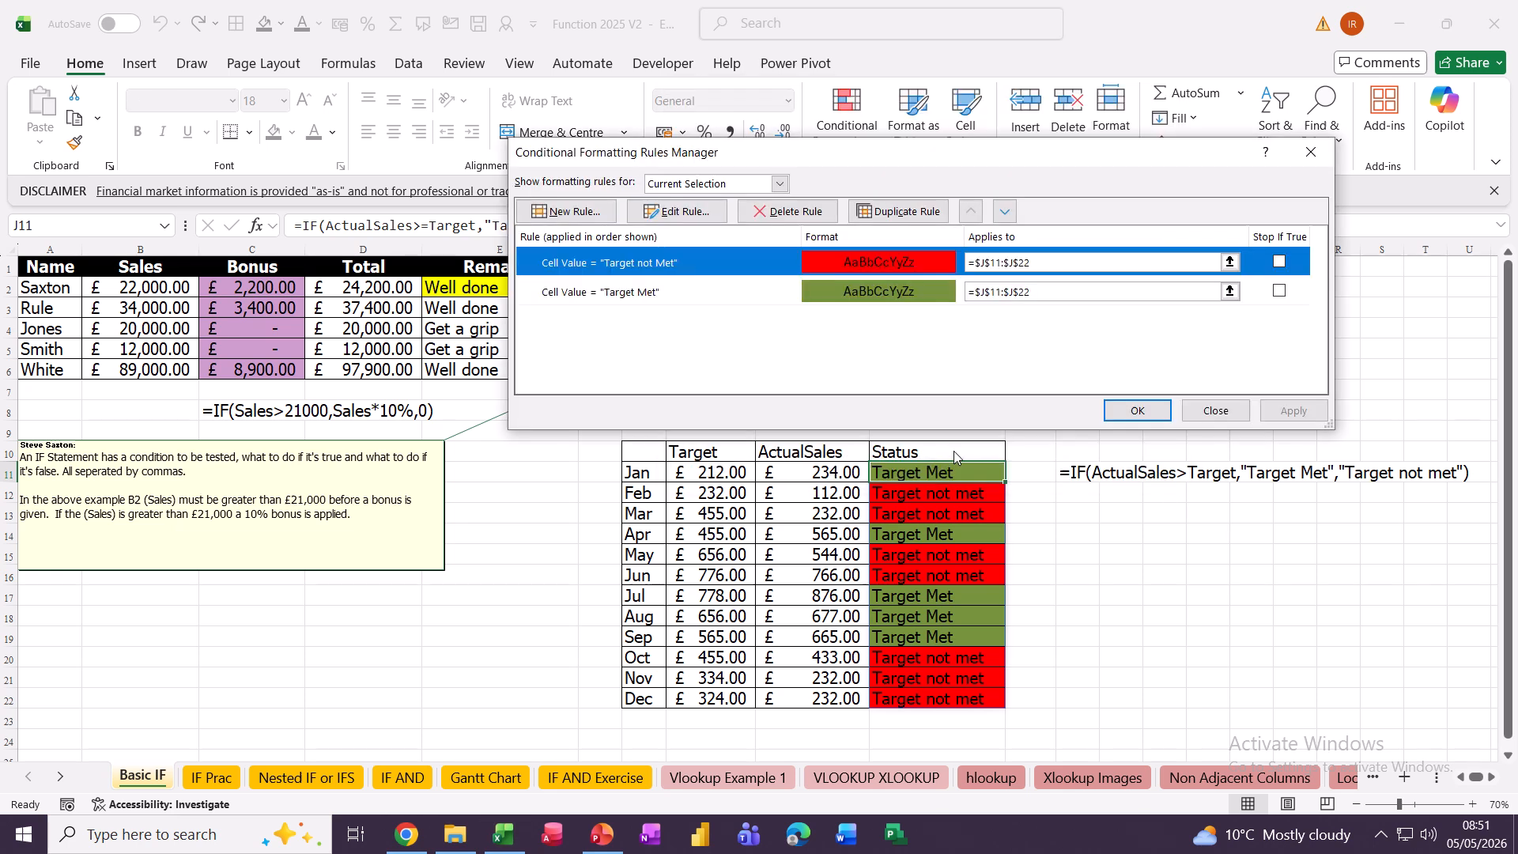
pyautogui.click(1132, 411)
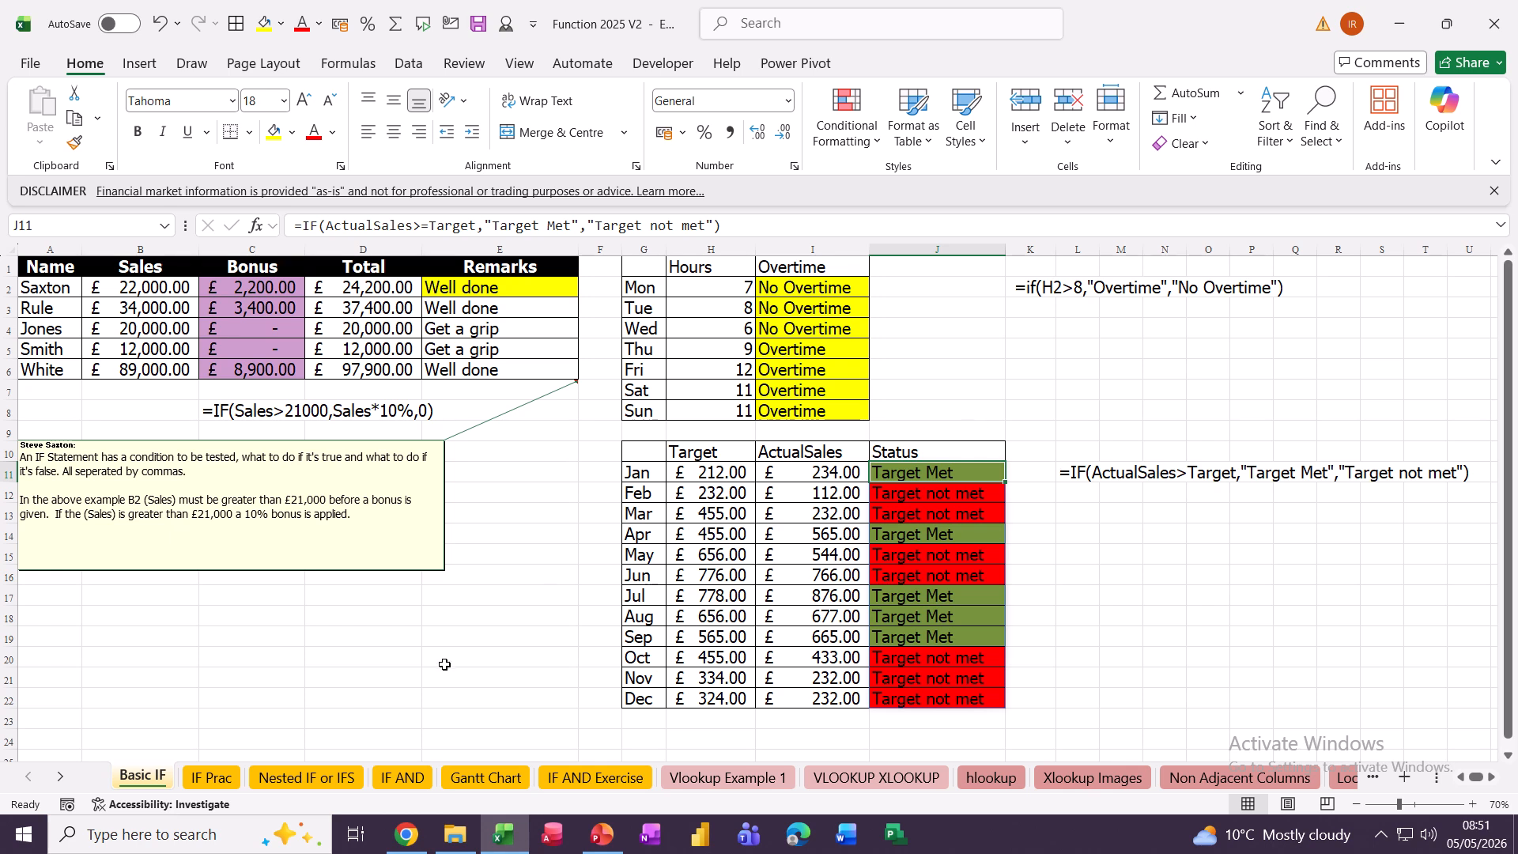
# - On the IF Prac sheet, enter the formula =IF(C2>B2,"Increase","Decrease") in D2 for the BBC1 Status
pyautogui.click(212, 780)
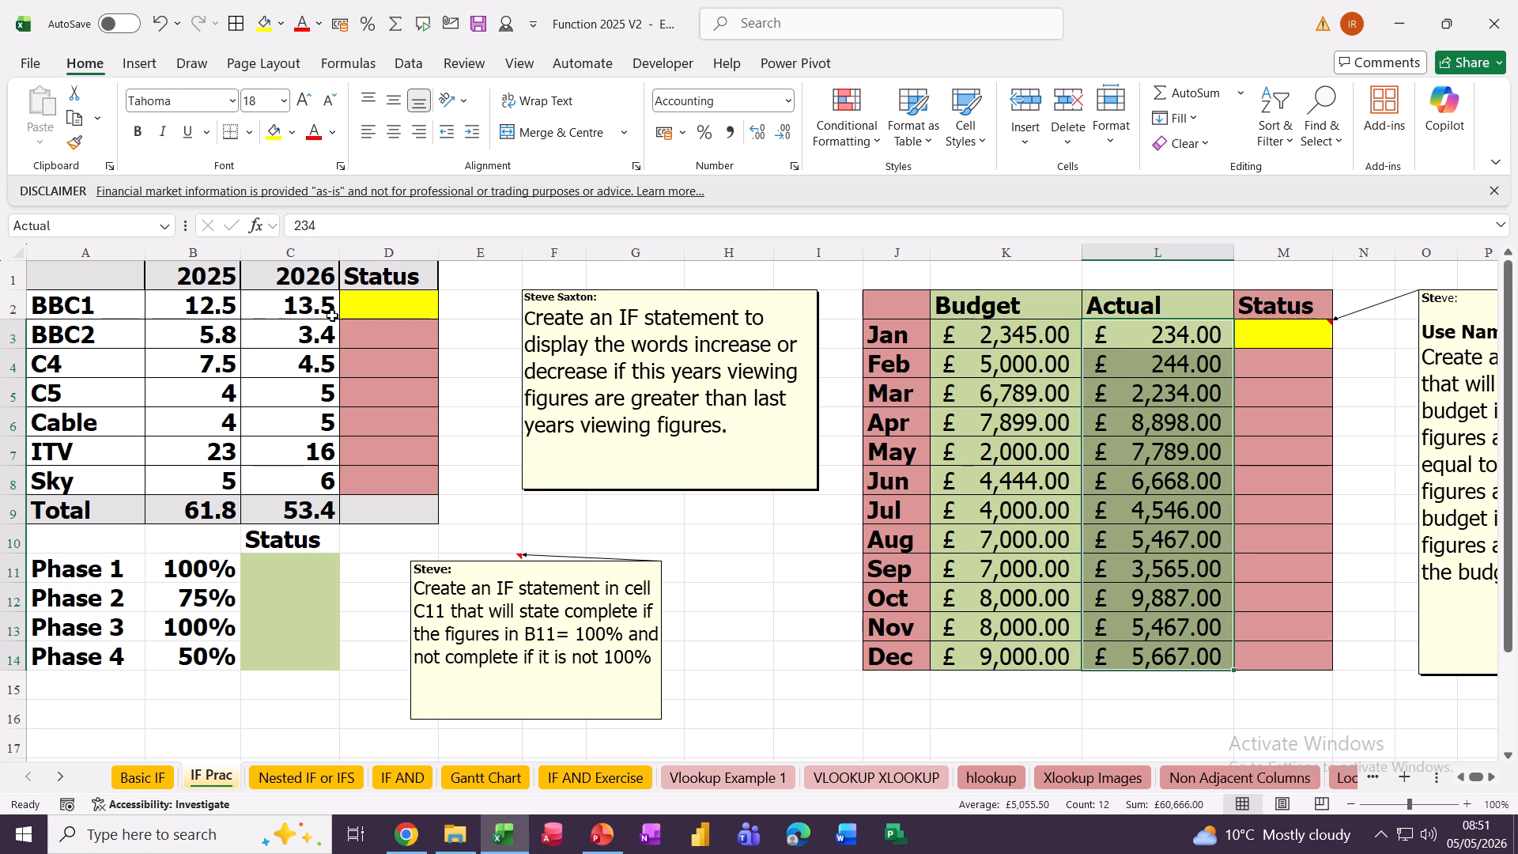
pyautogui.click(380, 310)
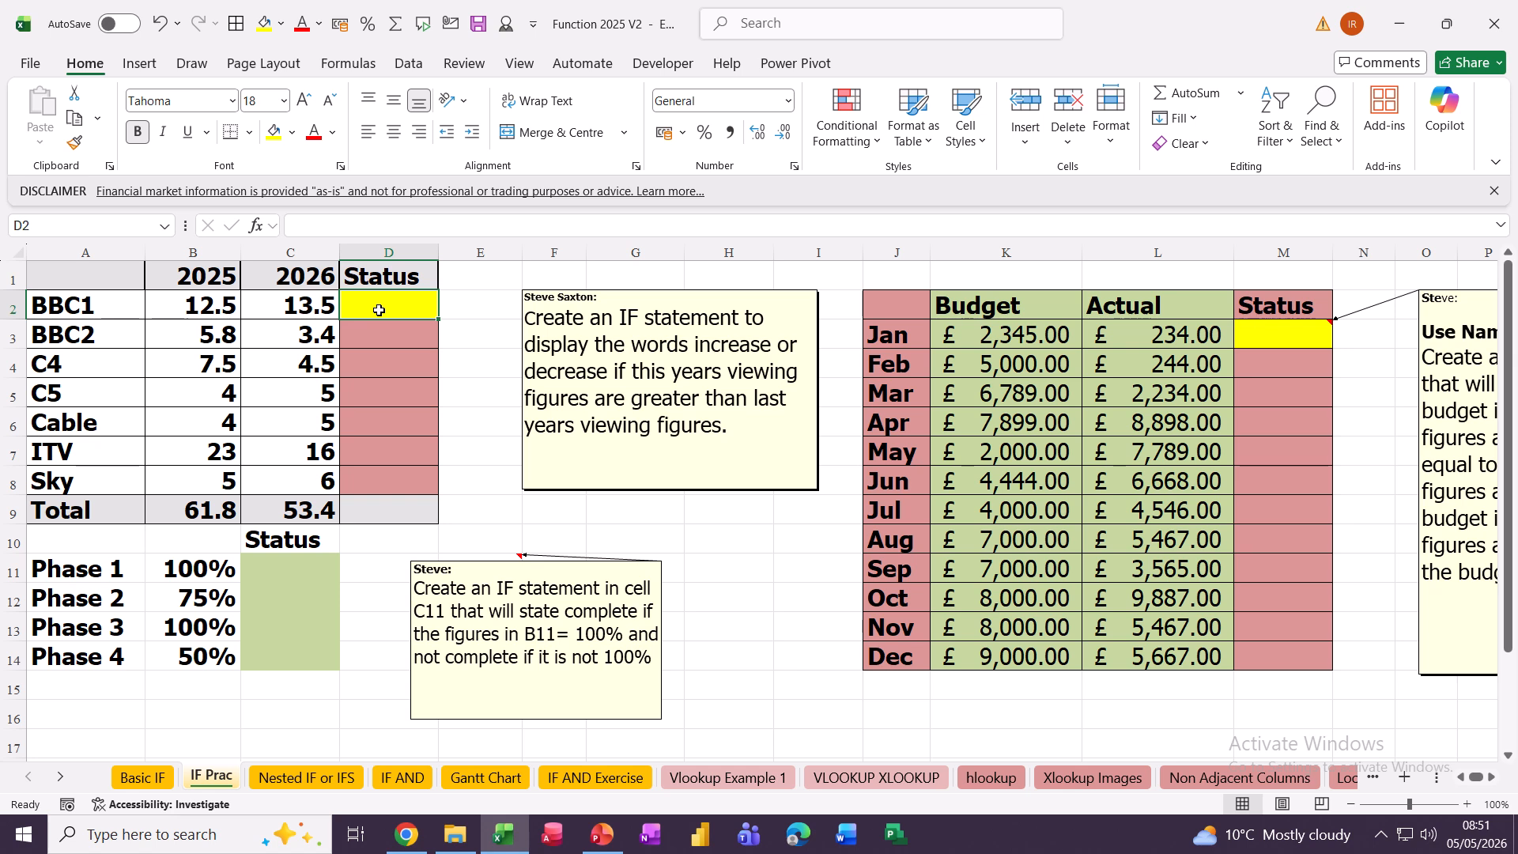
pyautogui.write('=if')
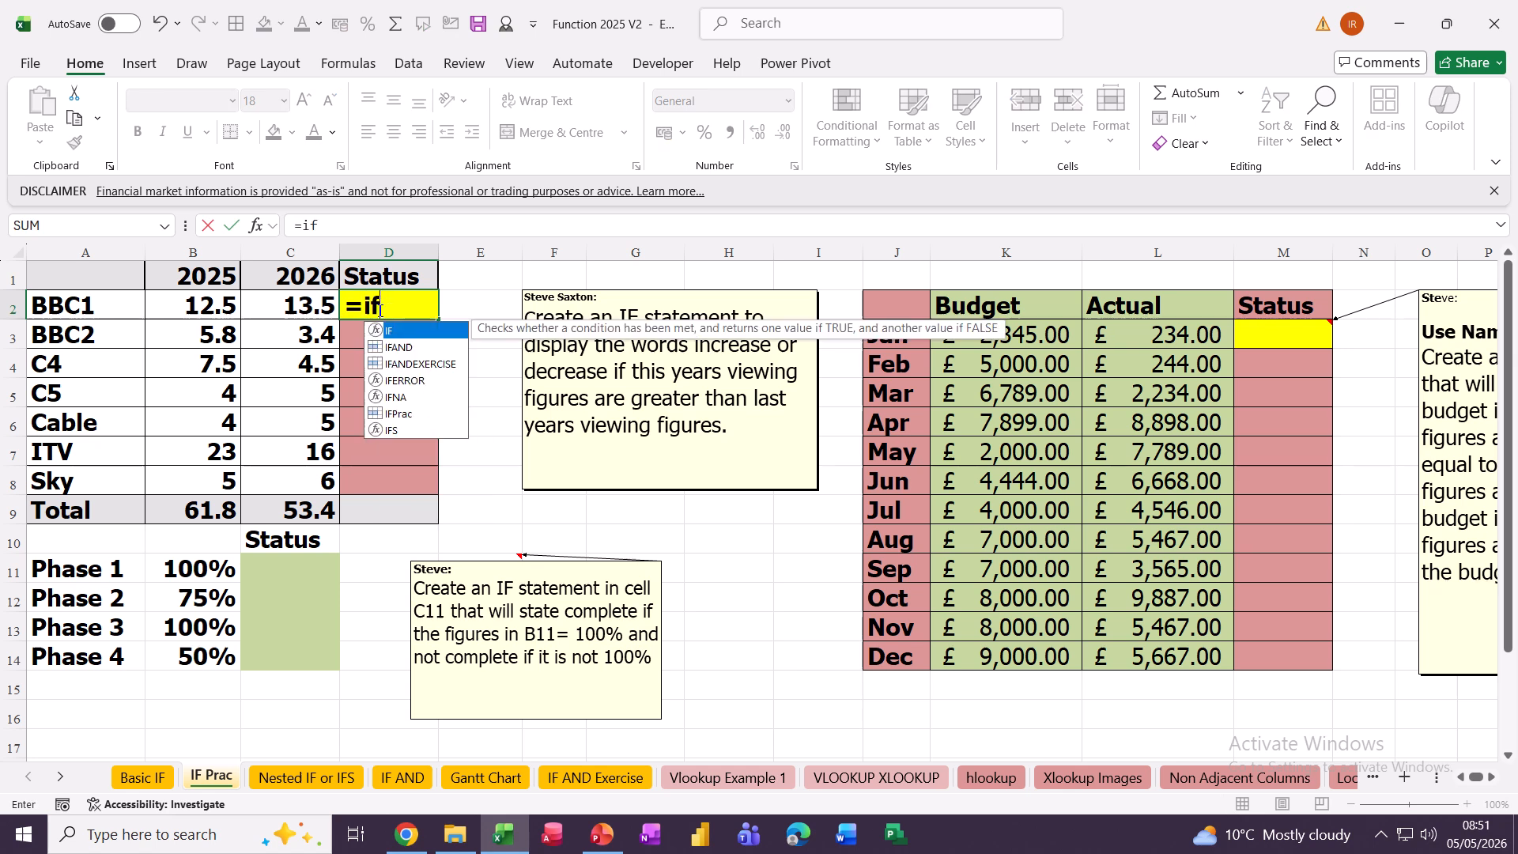
pyautogui.press('Tab')
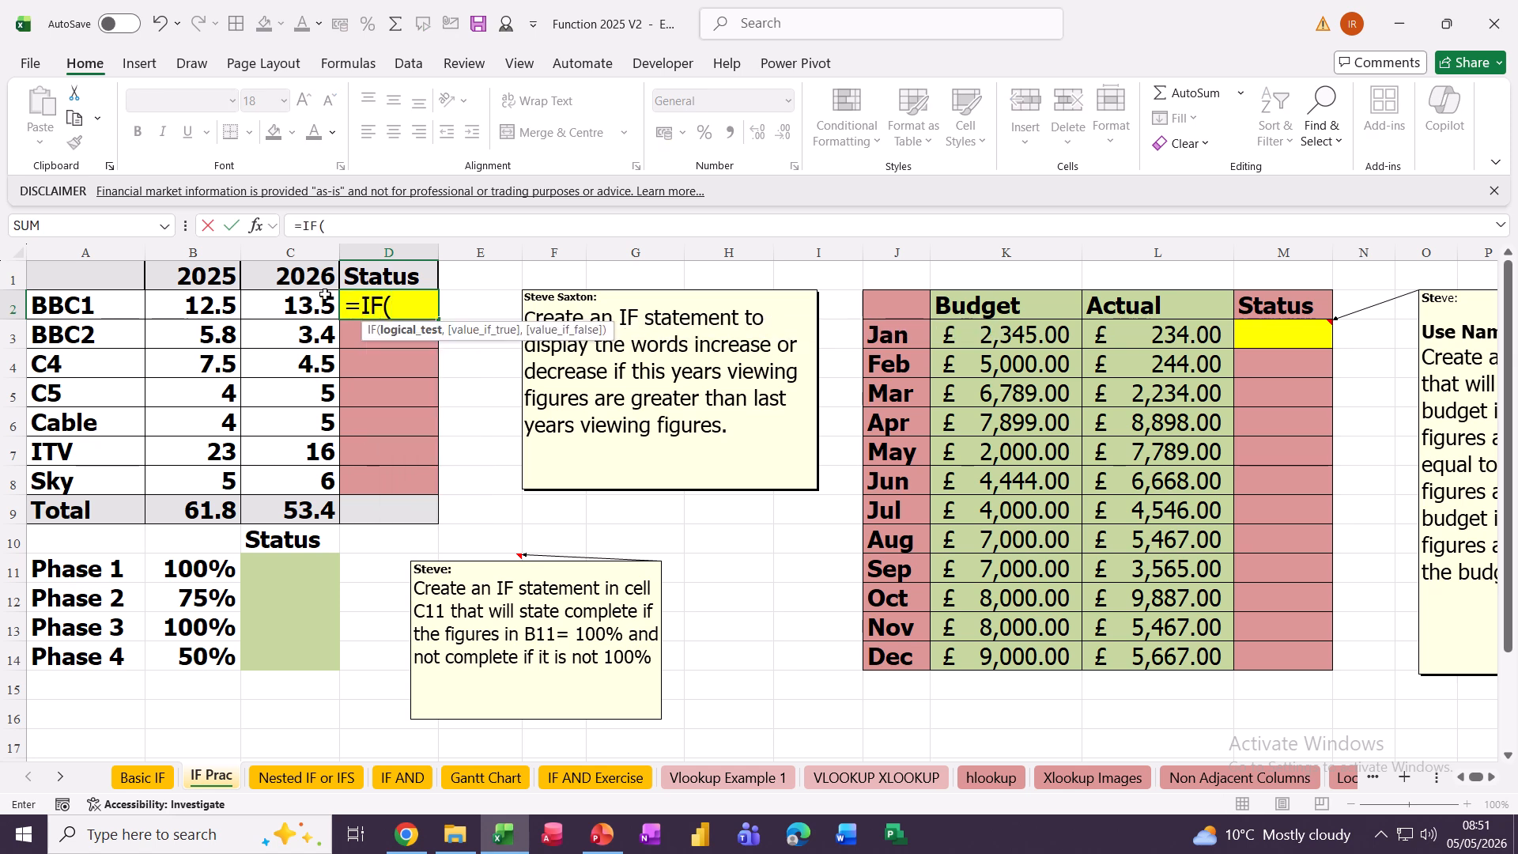
pyautogui.click(291, 306)
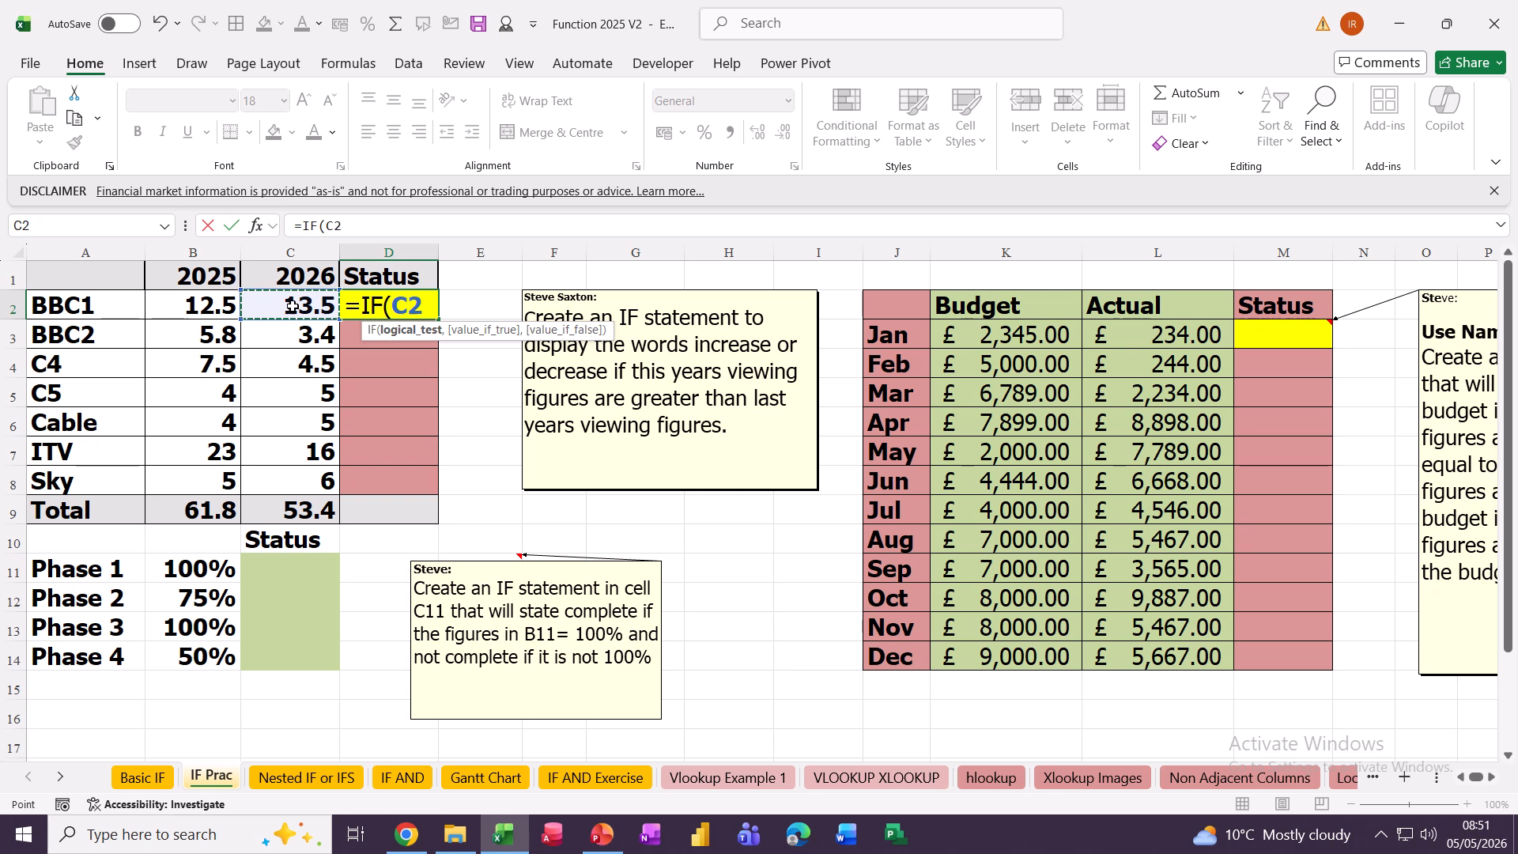
pyautogui.write('>')
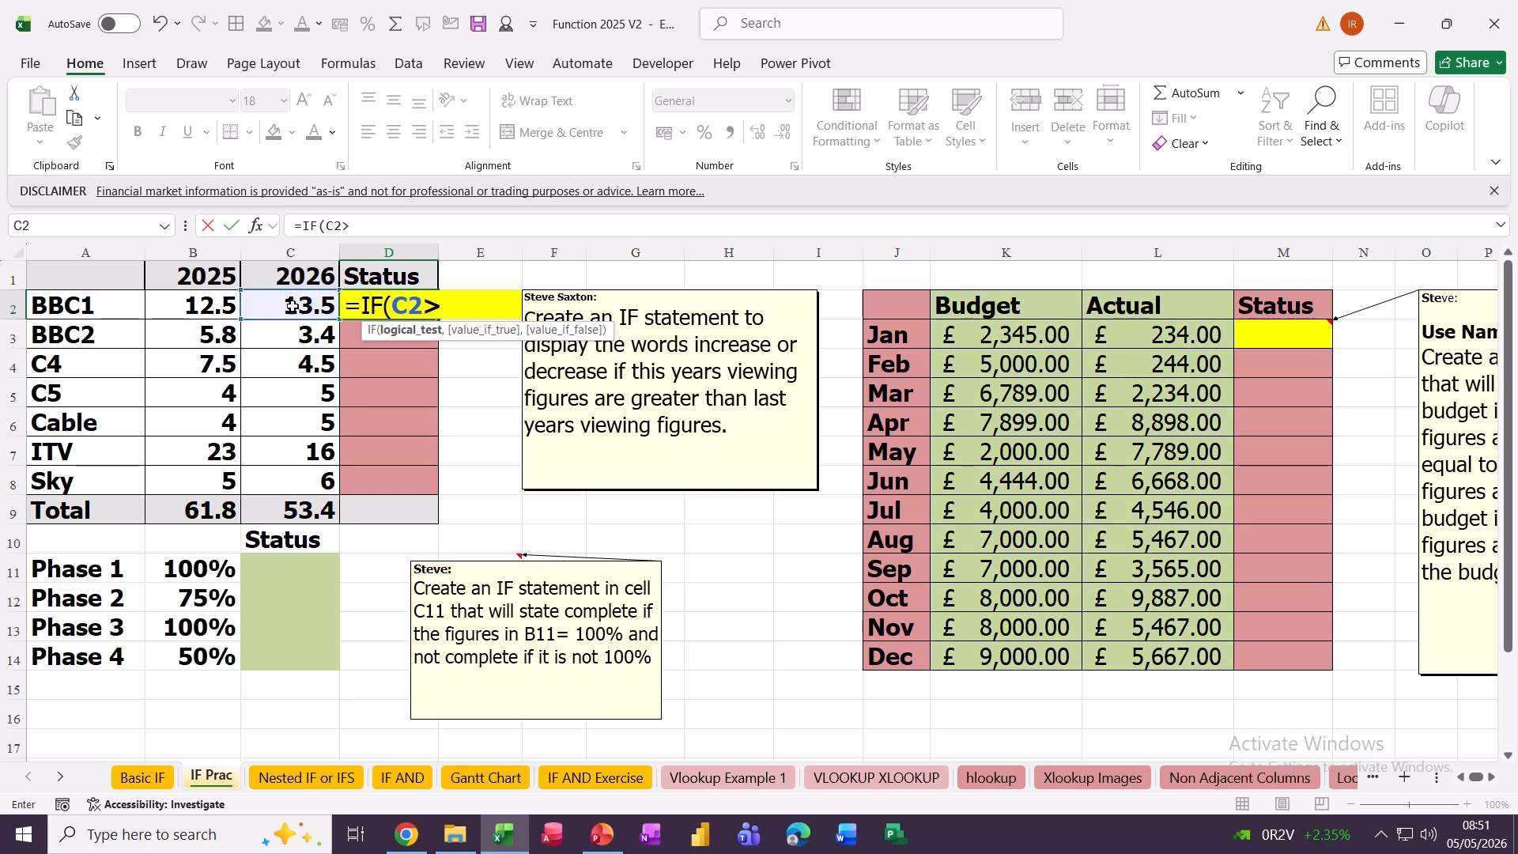
pyautogui.click(172, 303)
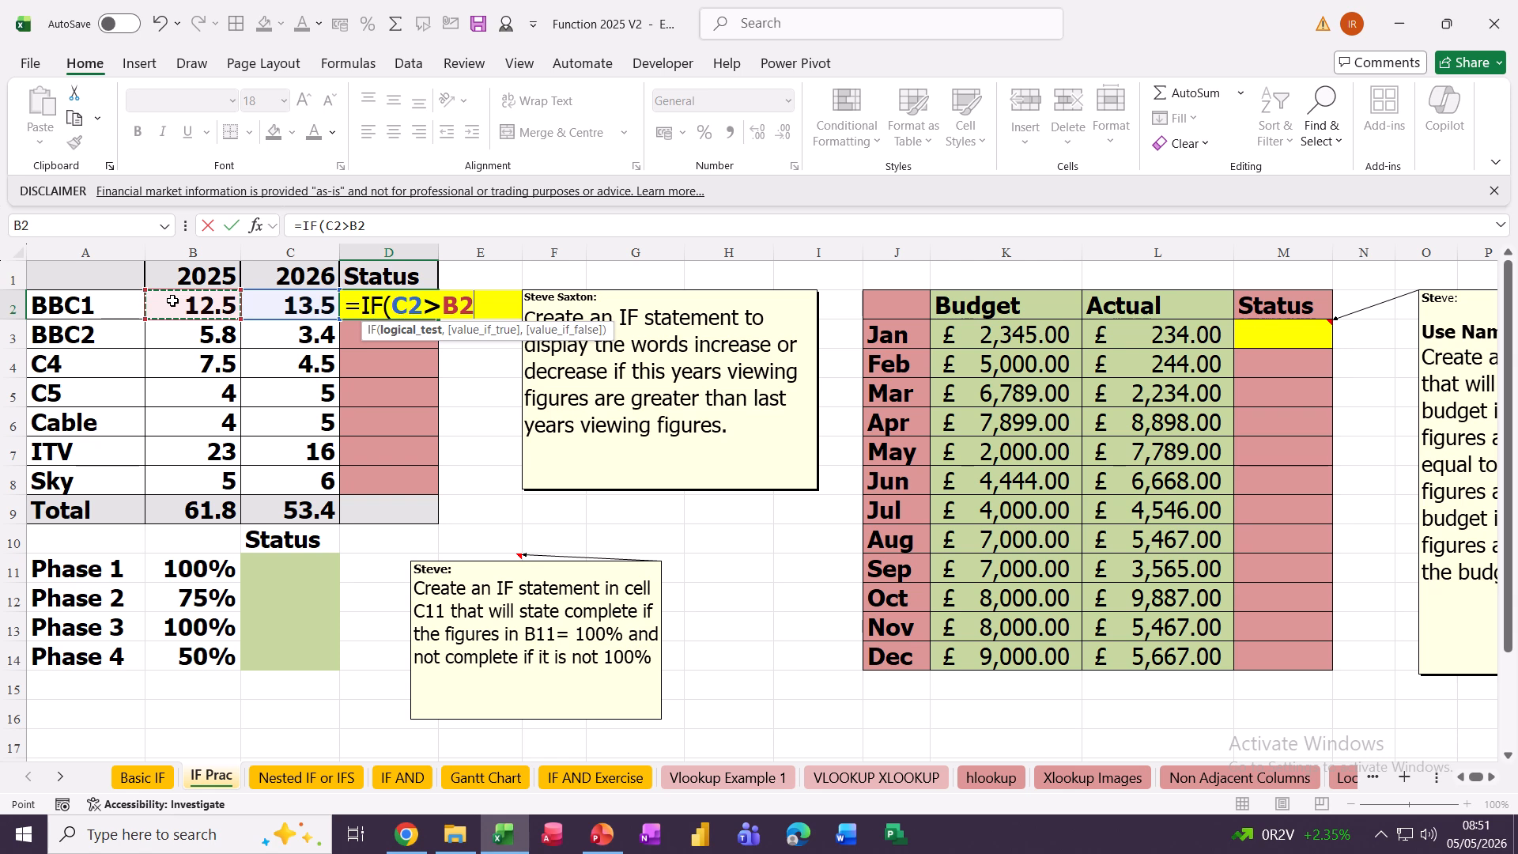
pyautogui.write(',')
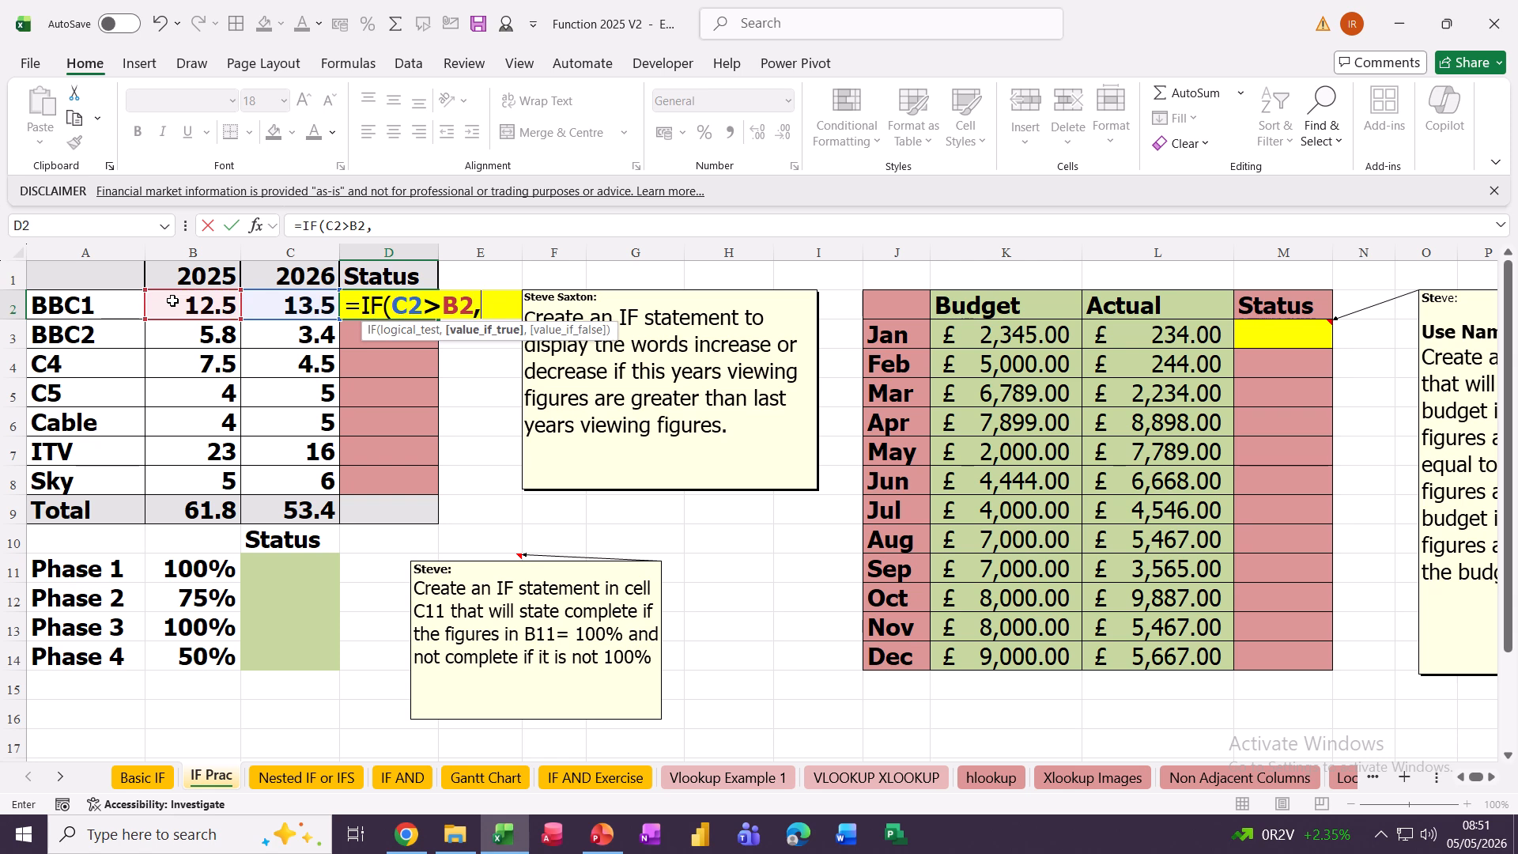
pyautogui.write('"In')
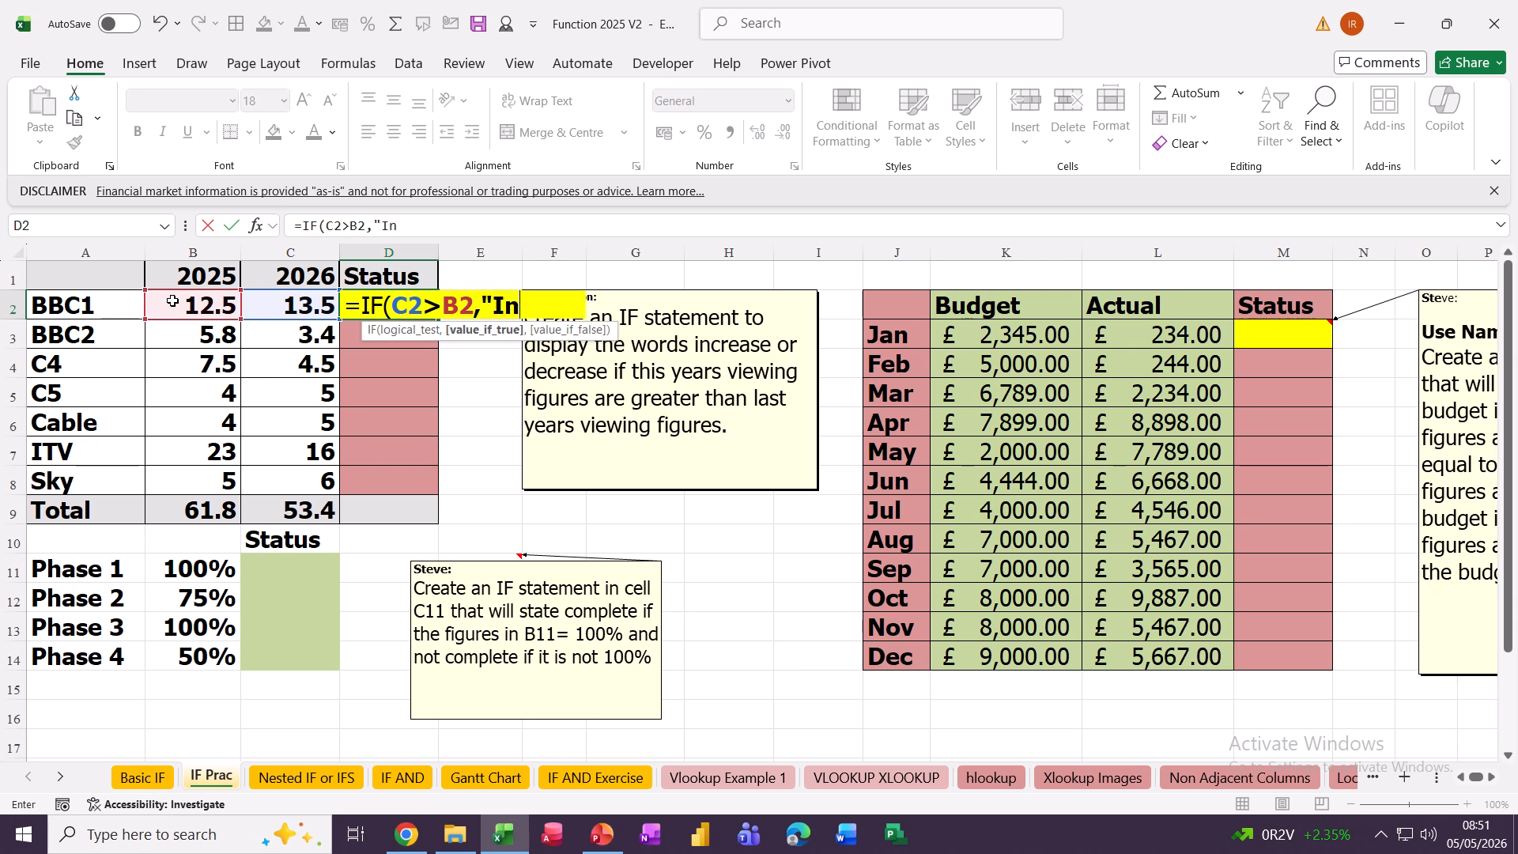
pyautogui.write('crease"')
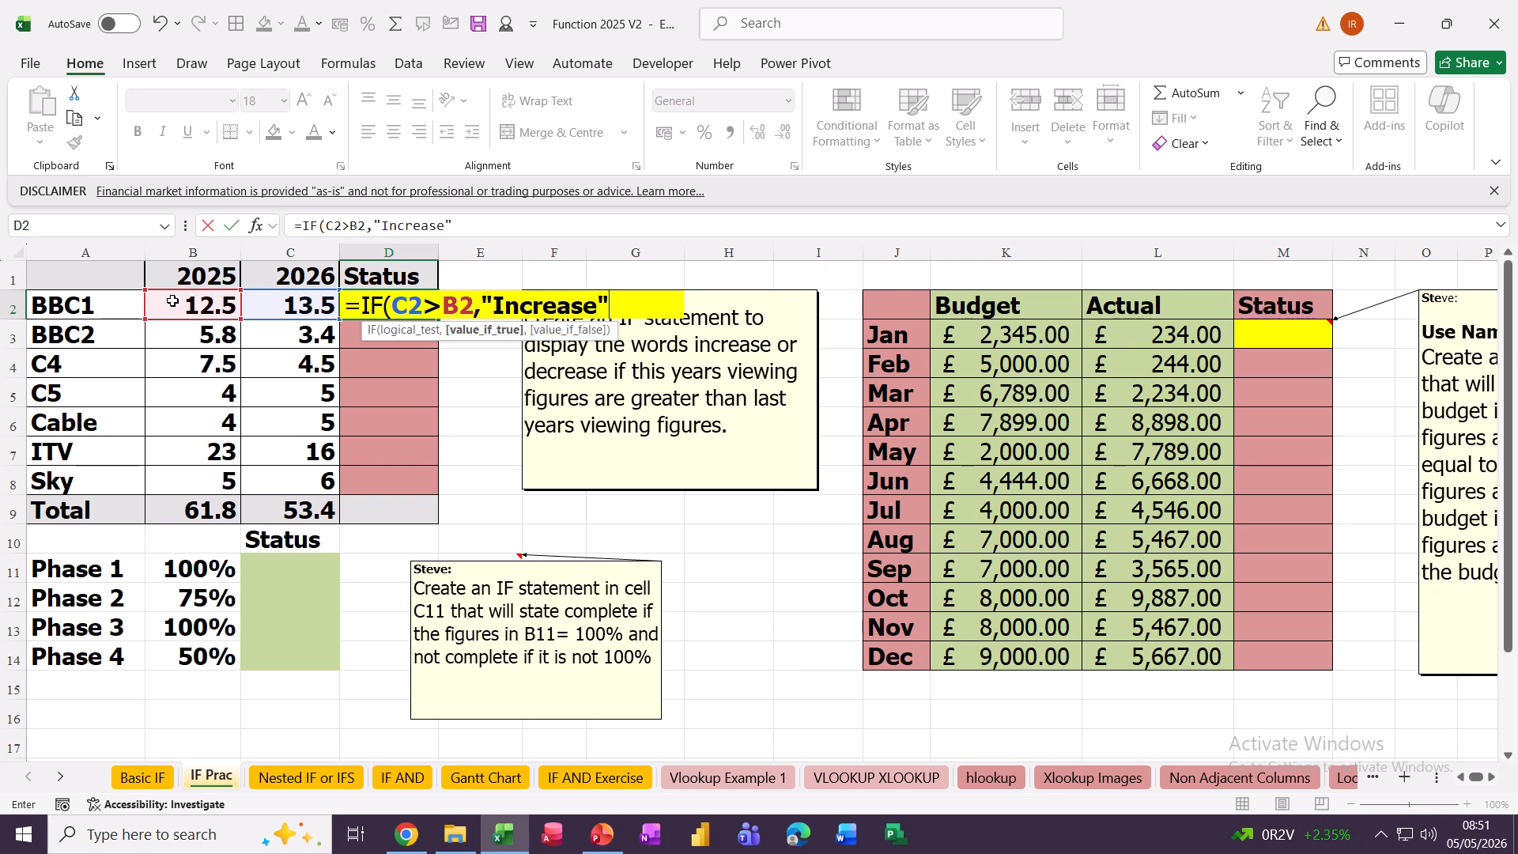
pyautogui.write(',')
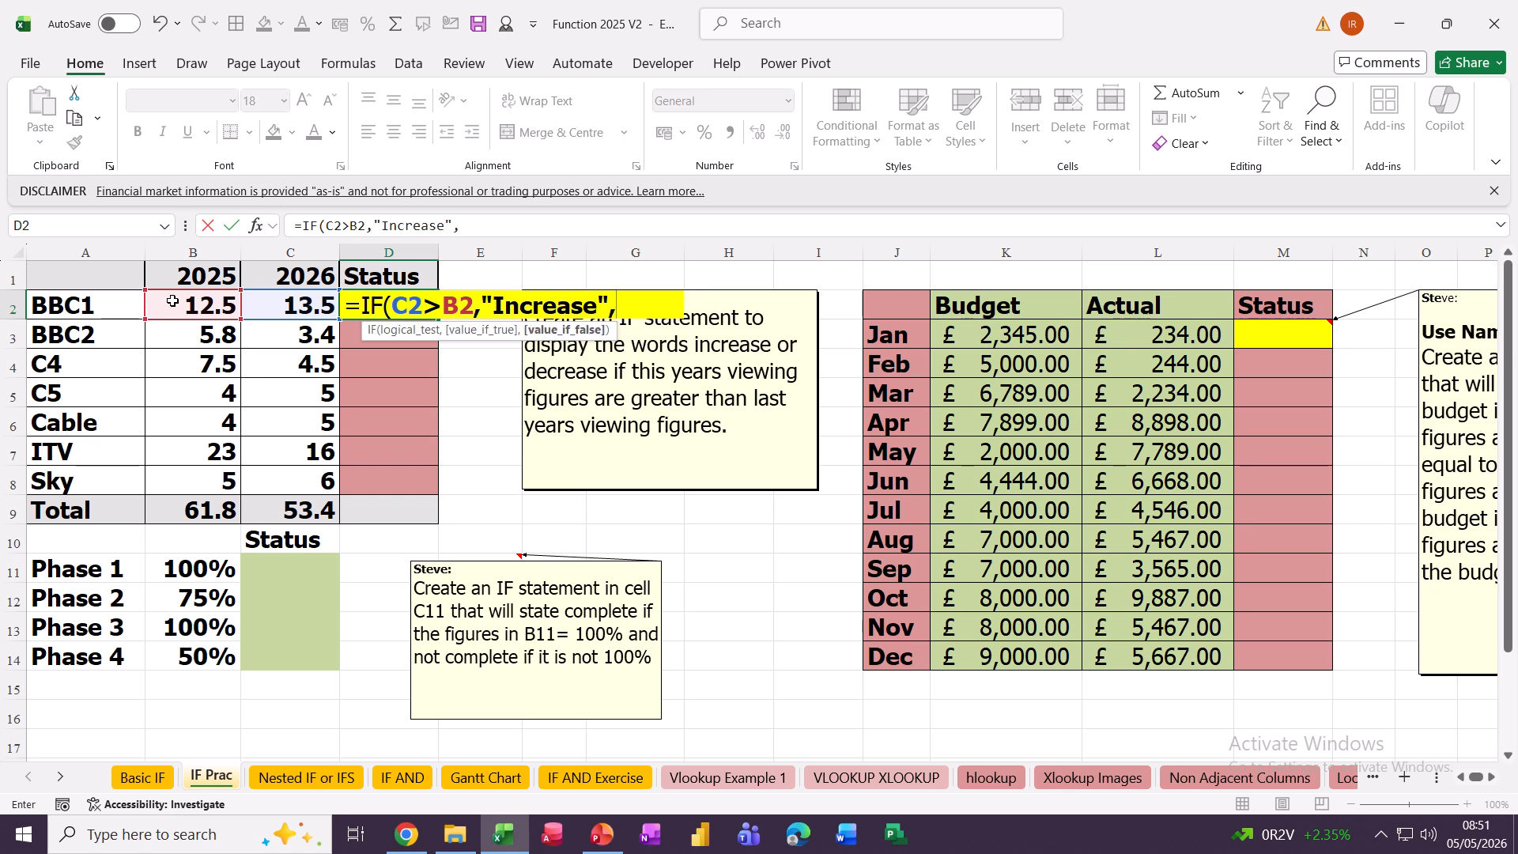
pyautogui.write('"Decrease"')
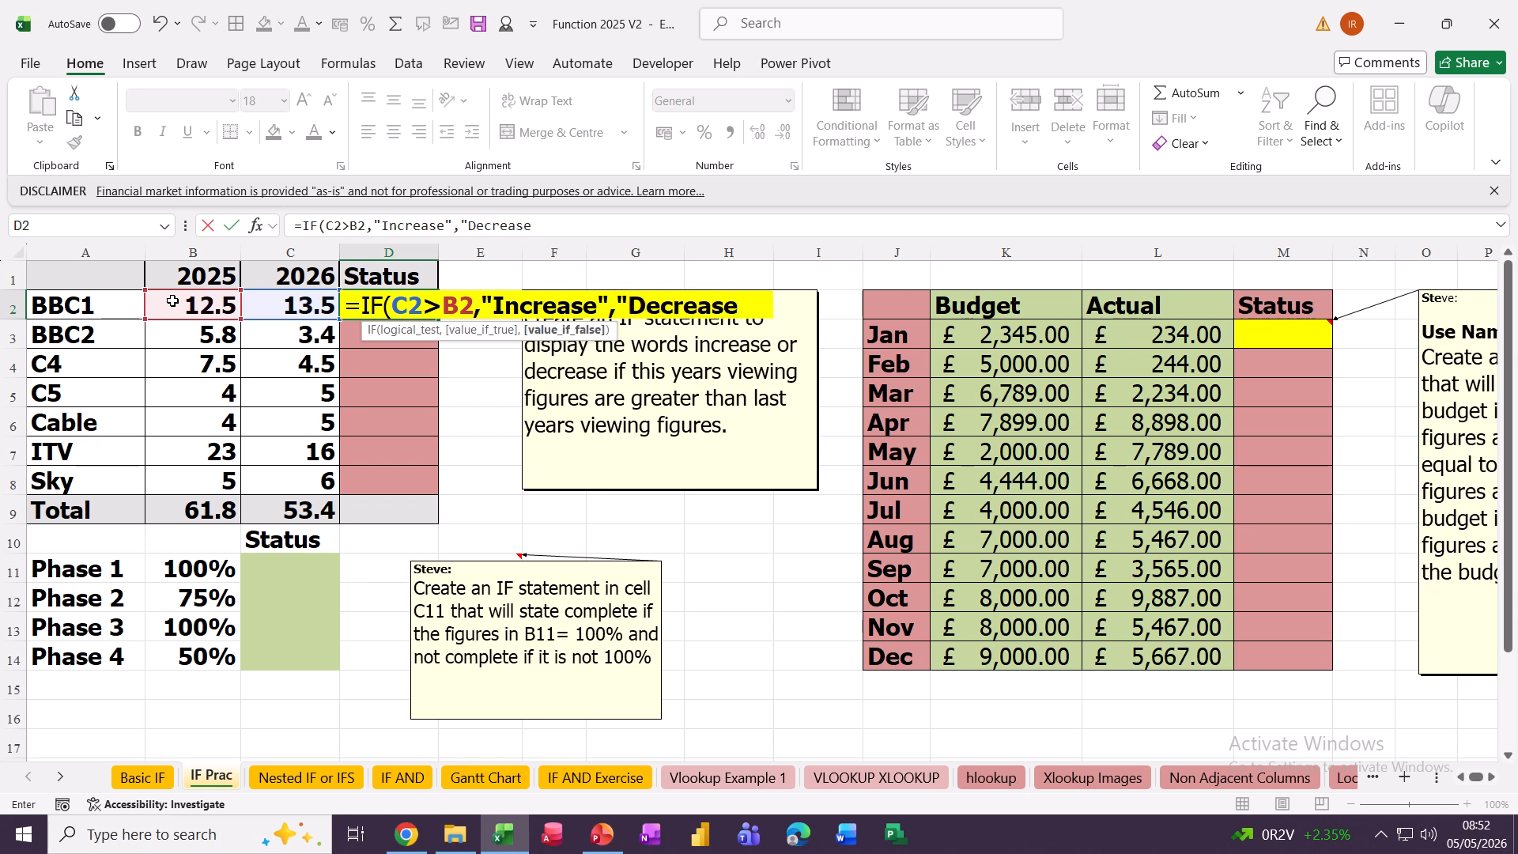
pyautogui.write(')')
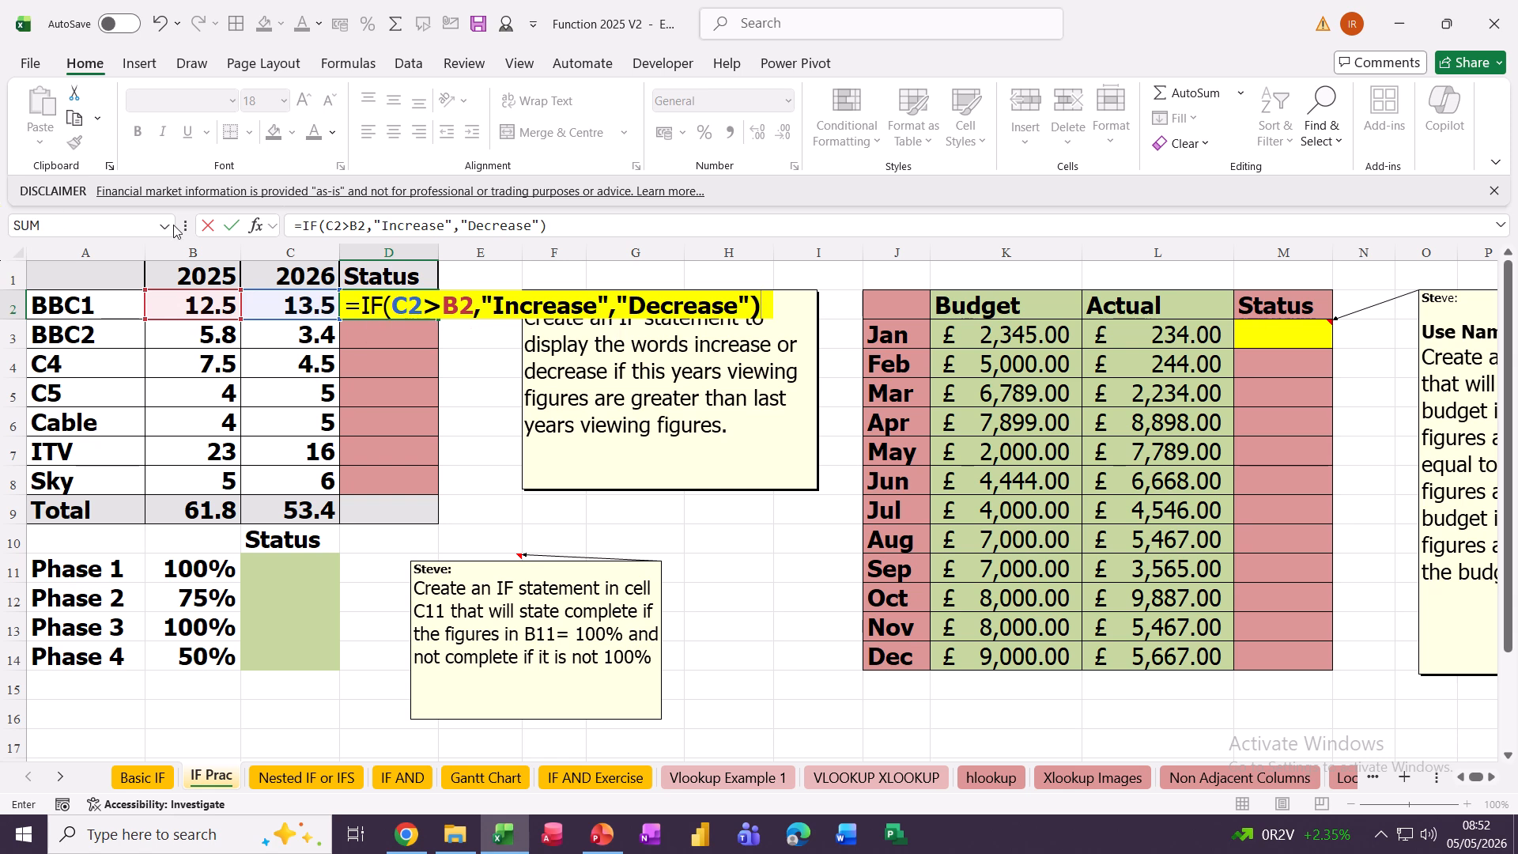
pyautogui.click(231, 225)
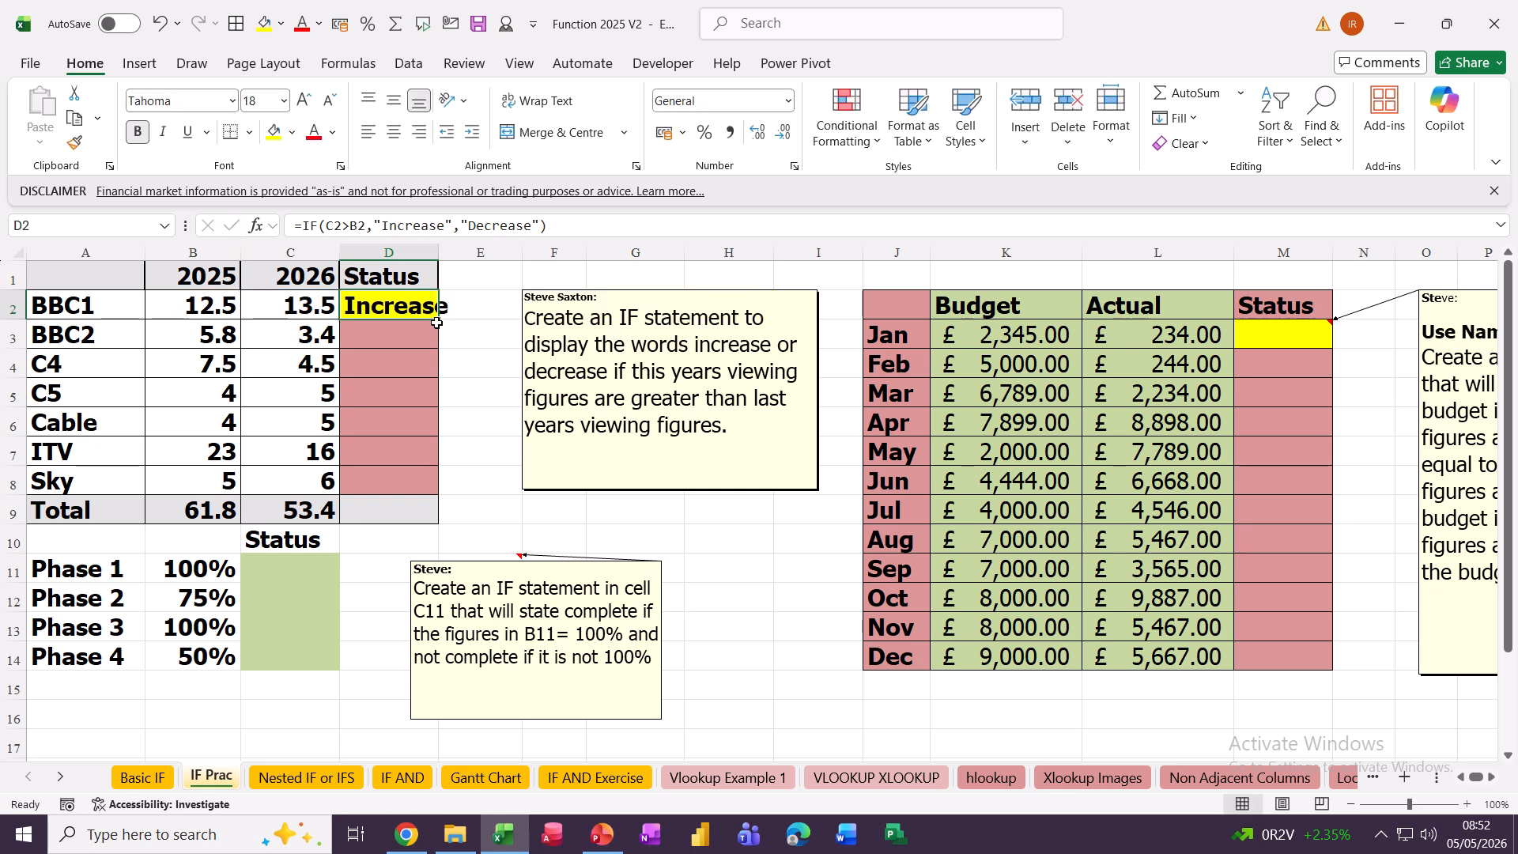
# - Fill the D2 formula down to D8 and autofit the width of column D
pyautogui.moveTo(439, 320); pyautogui.dragTo(444, 494)
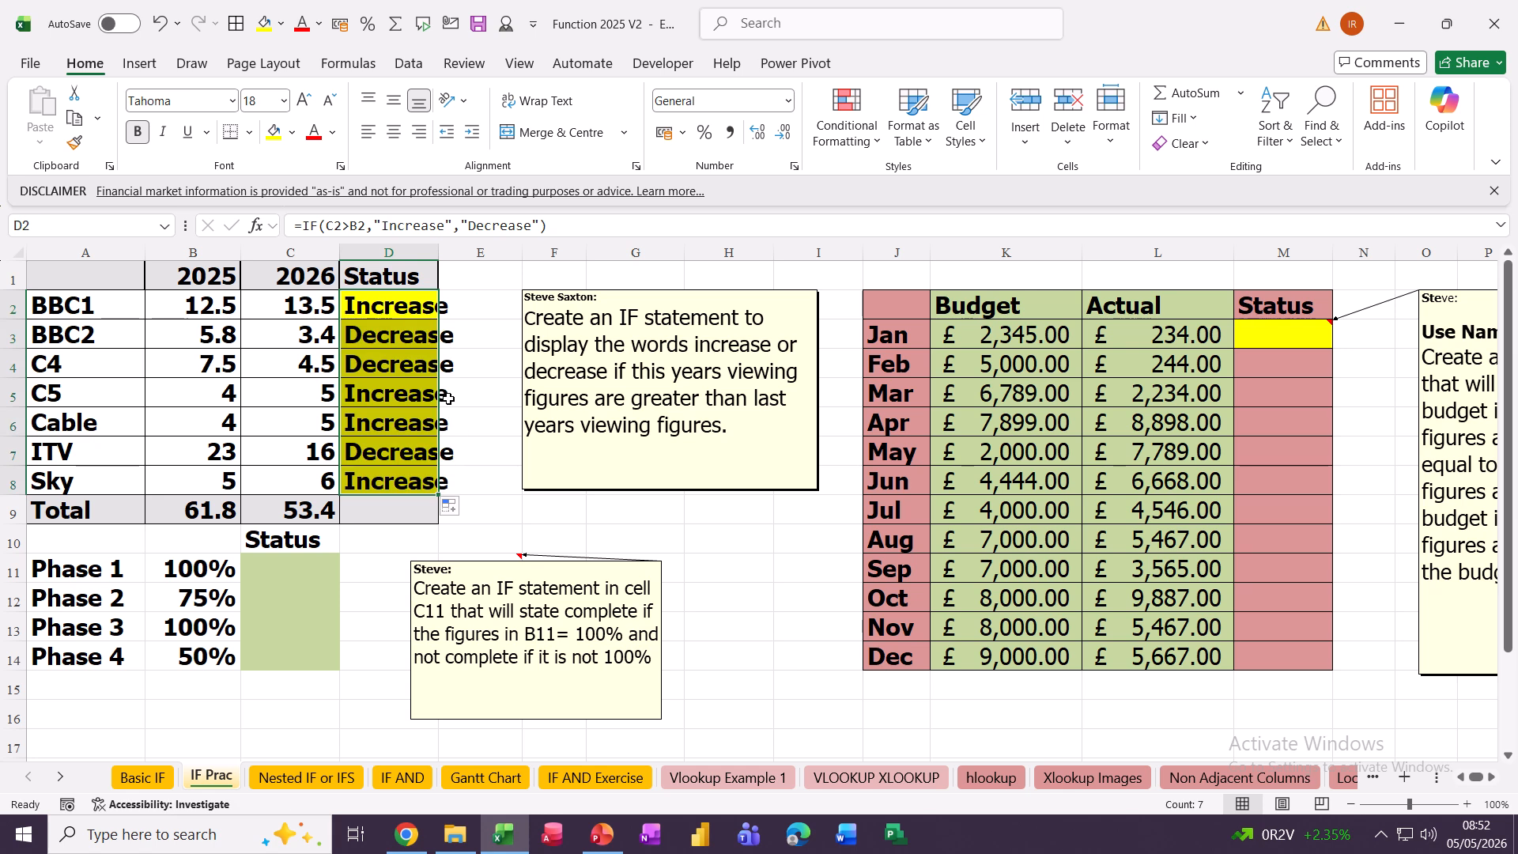
pyautogui.doubleClick(439, 255)
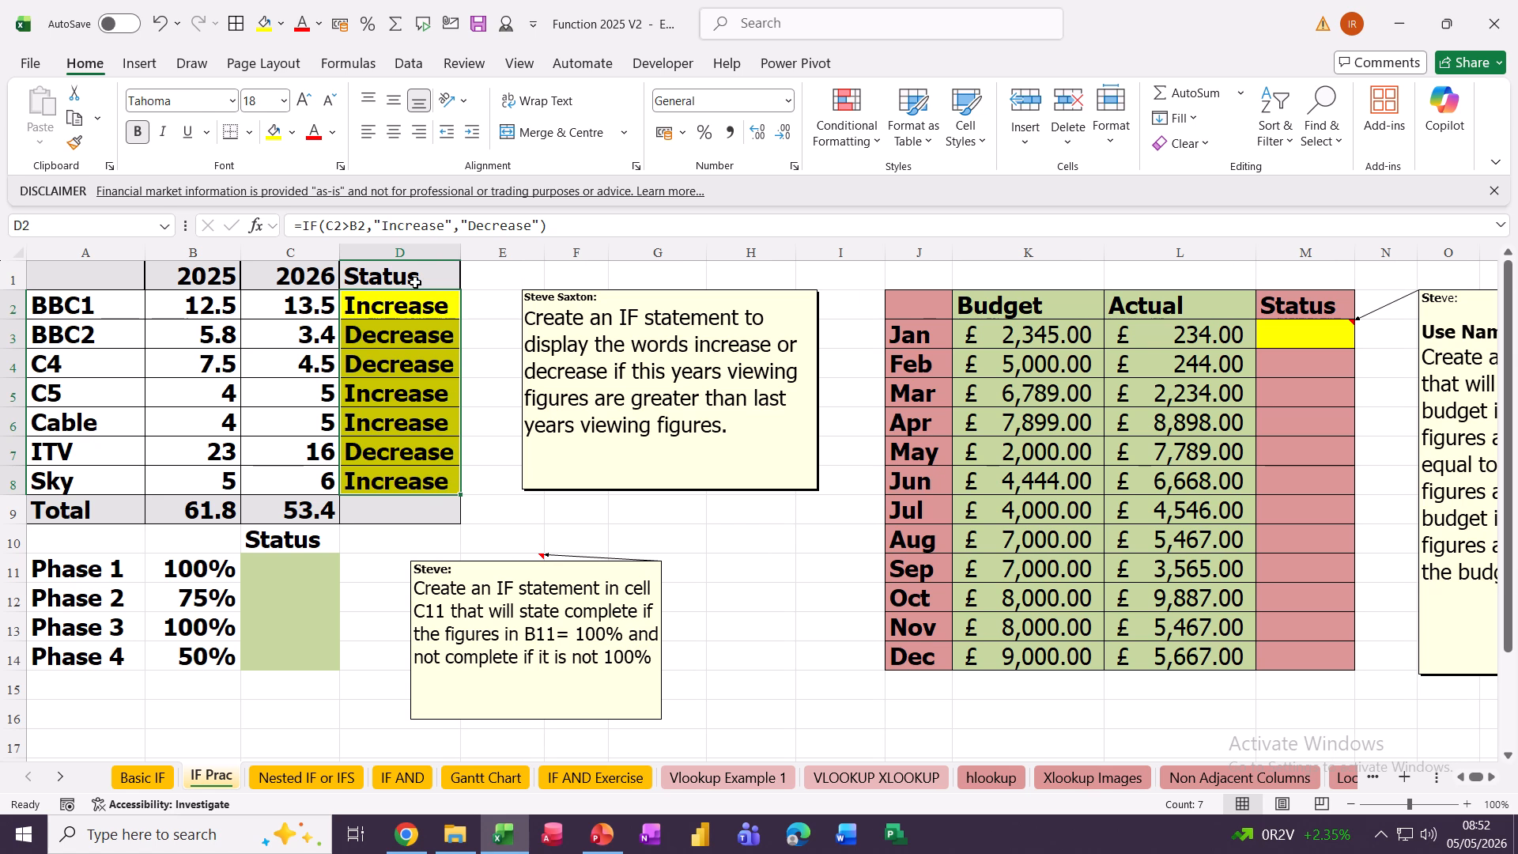
# - Enter the formula =IF(B11=100%,"Complete","Not Complete") in C11 for the Phase 1 Status
pyautogui.click(269, 567)
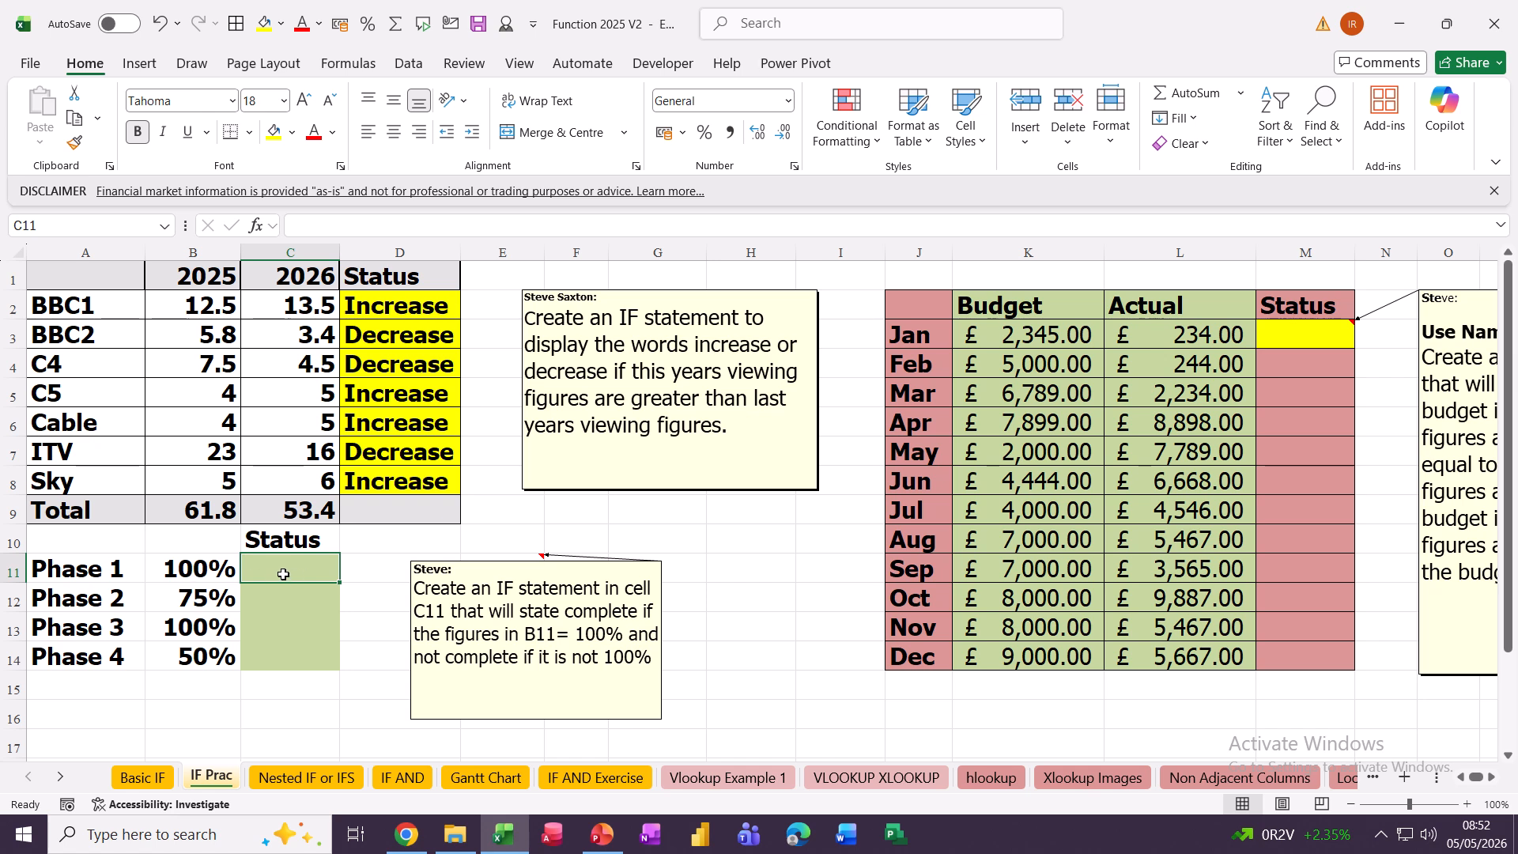
pyautogui.write('=if')
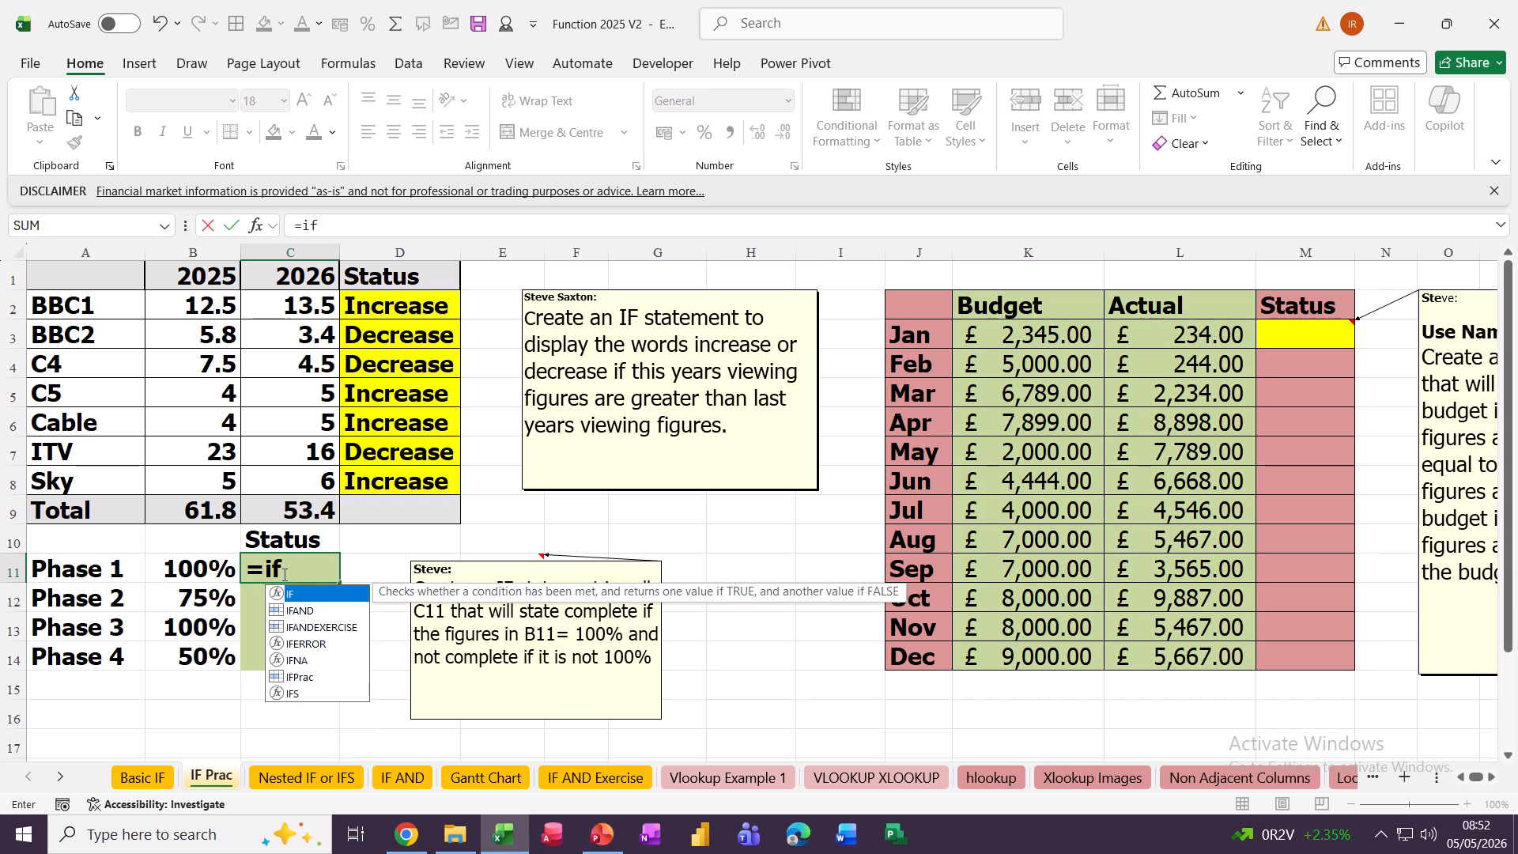
pyautogui.press('Tab')
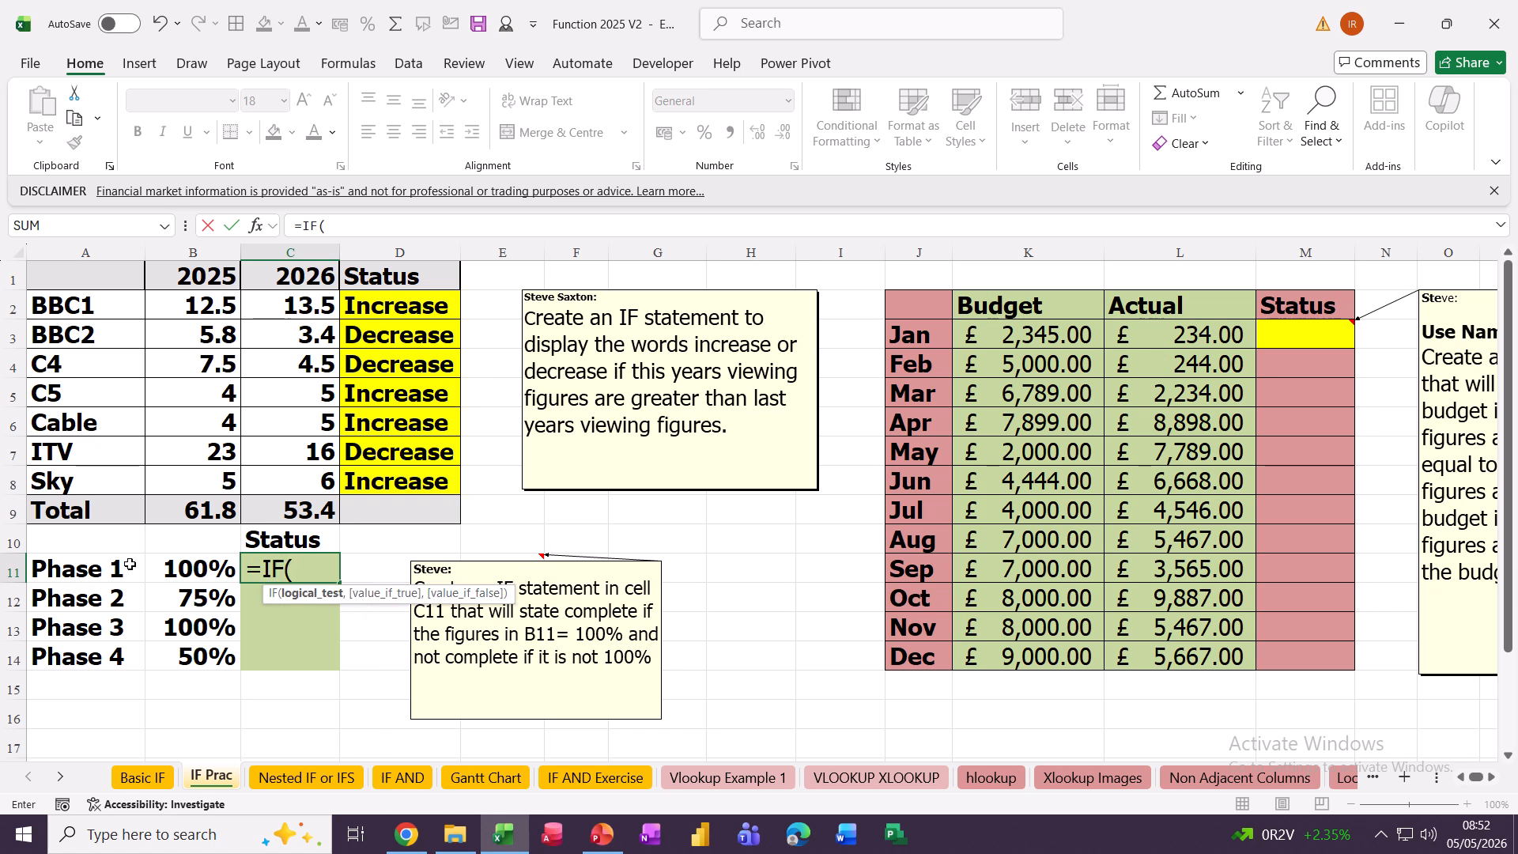
pyautogui.click(180, 567)
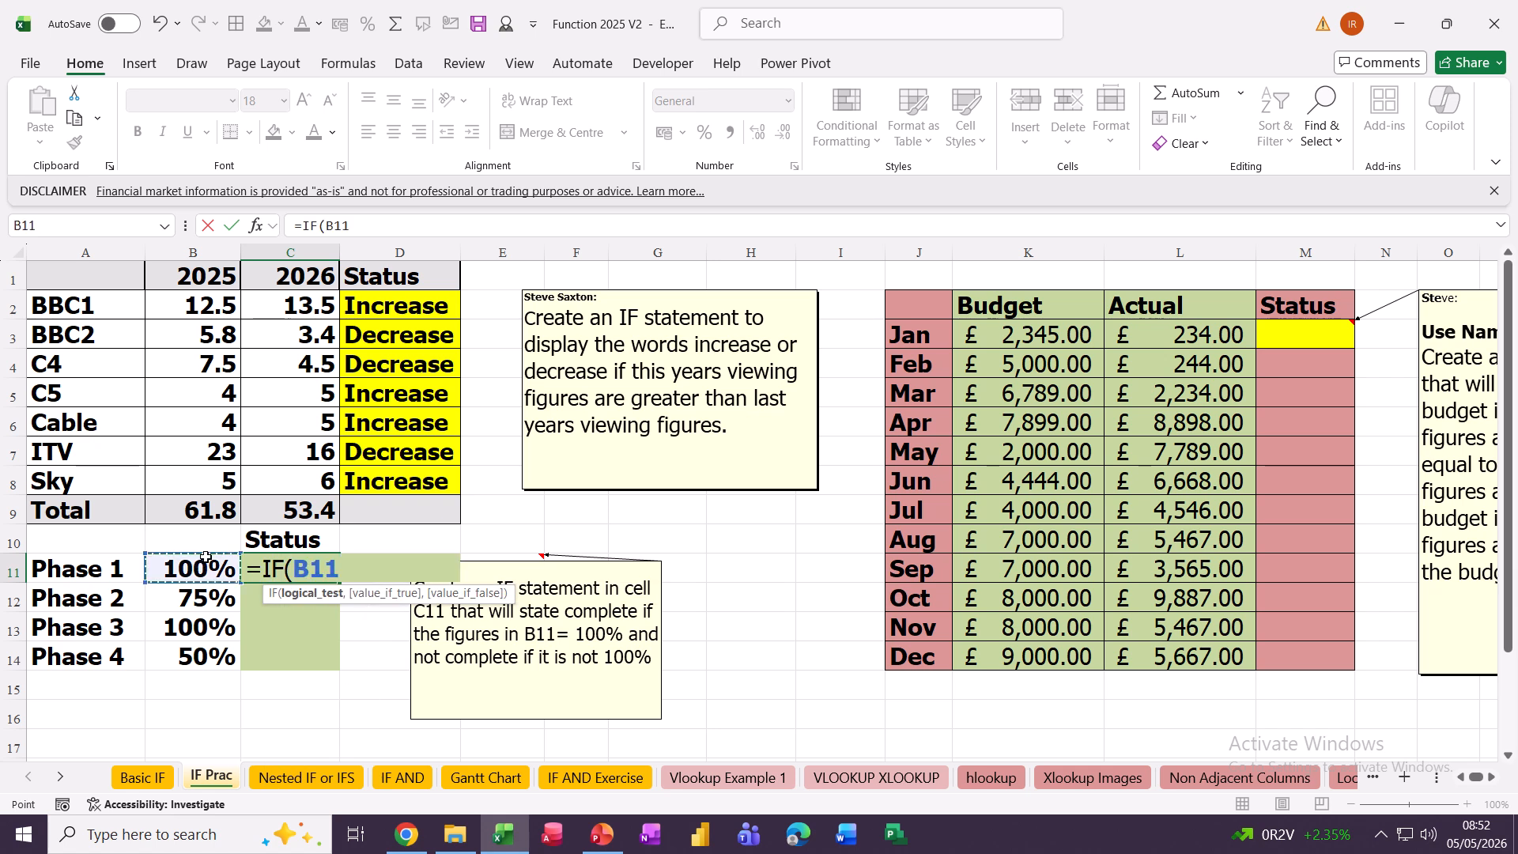
pyautogui.write('=100')
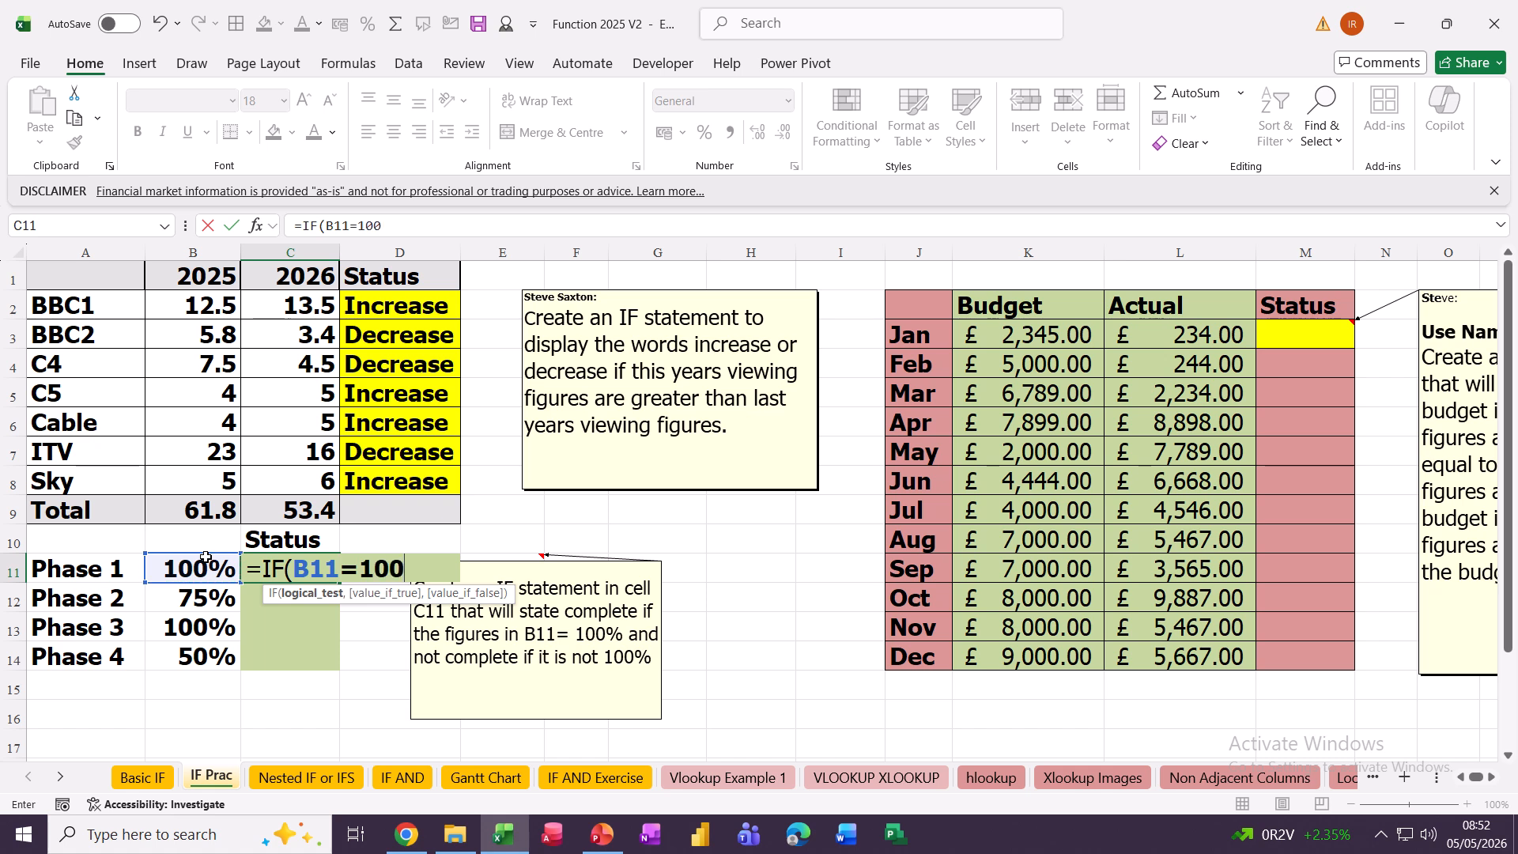
pyautogui.write('%')
pyautogui.write(',"Co')
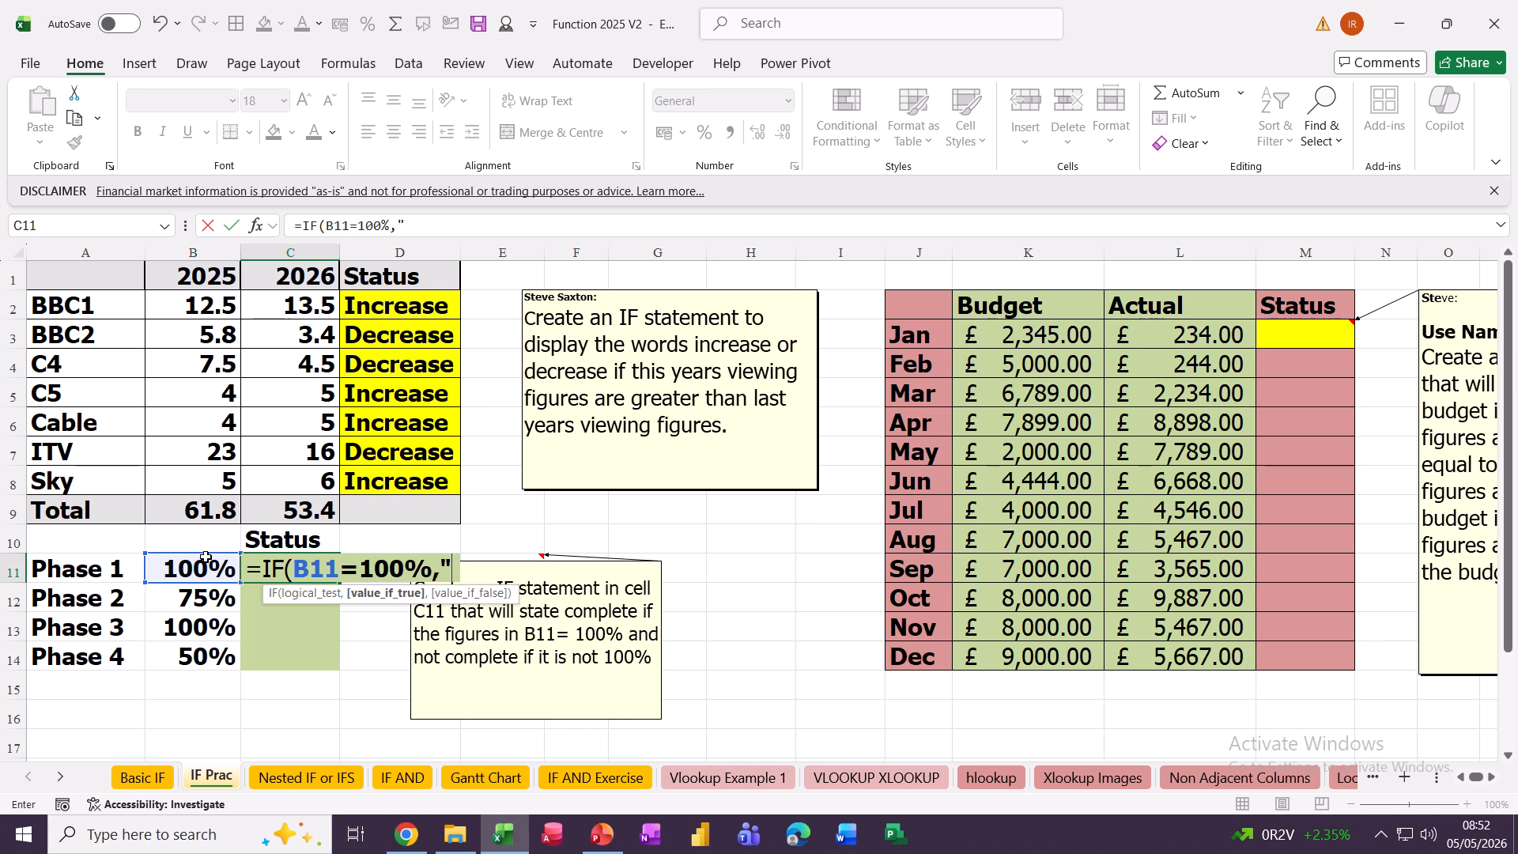
pyautogui.write('m')
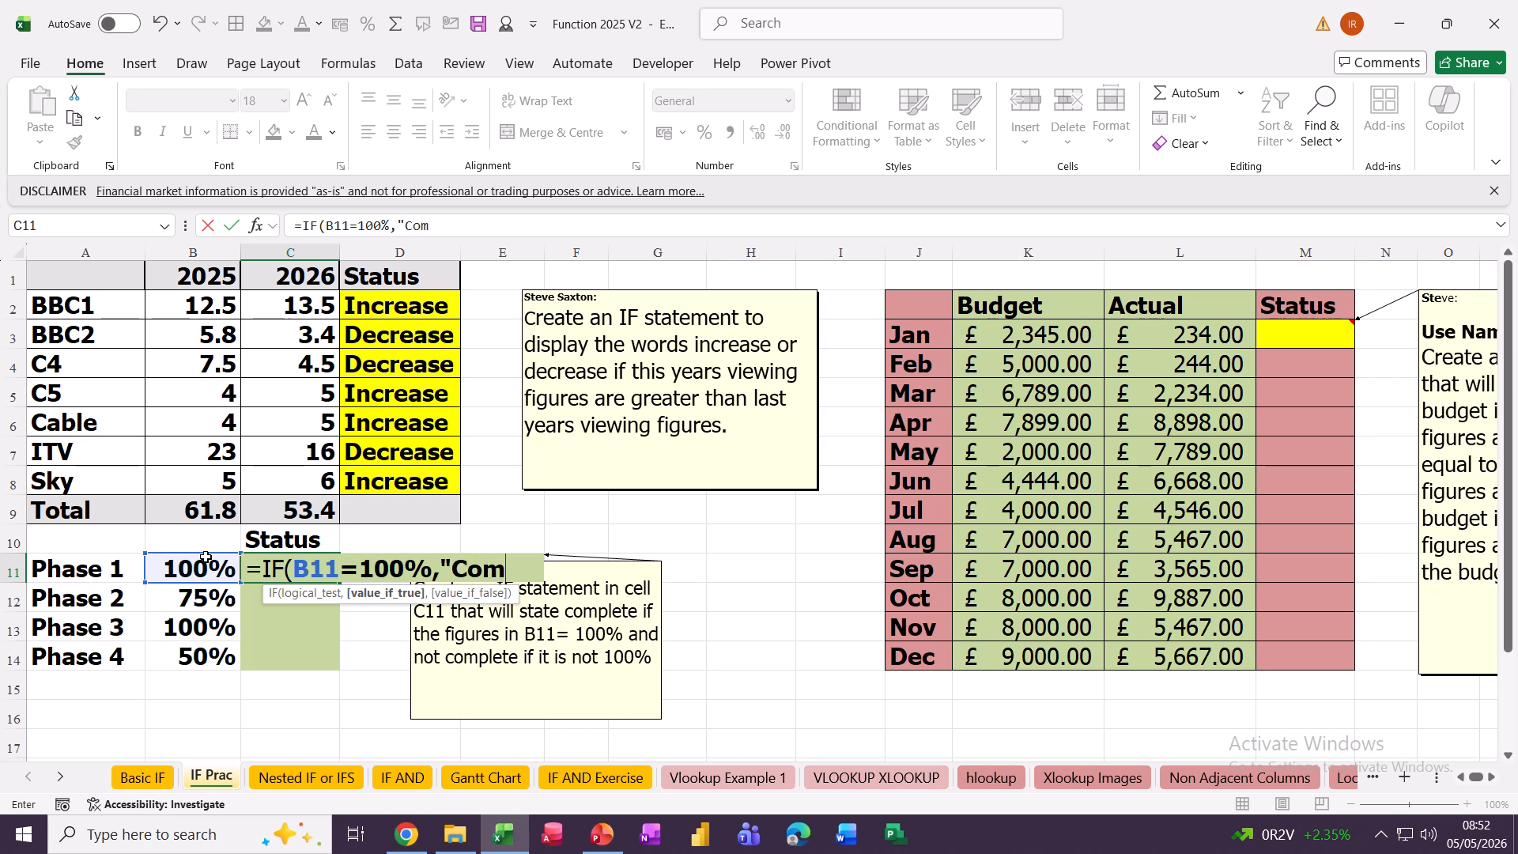
pyautogui.write('plete"')
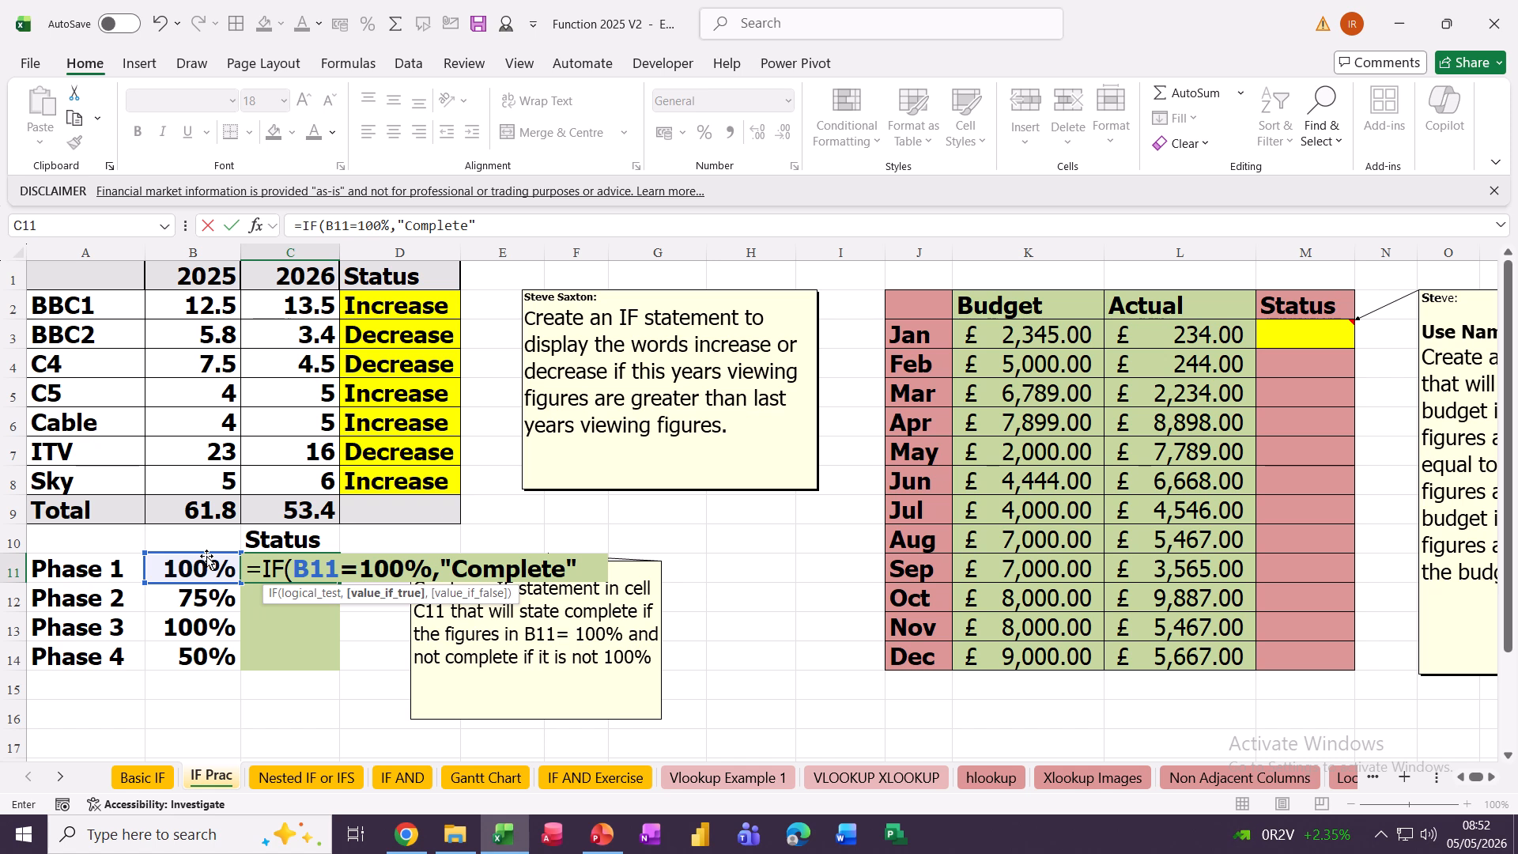
pyautogui.write(',')
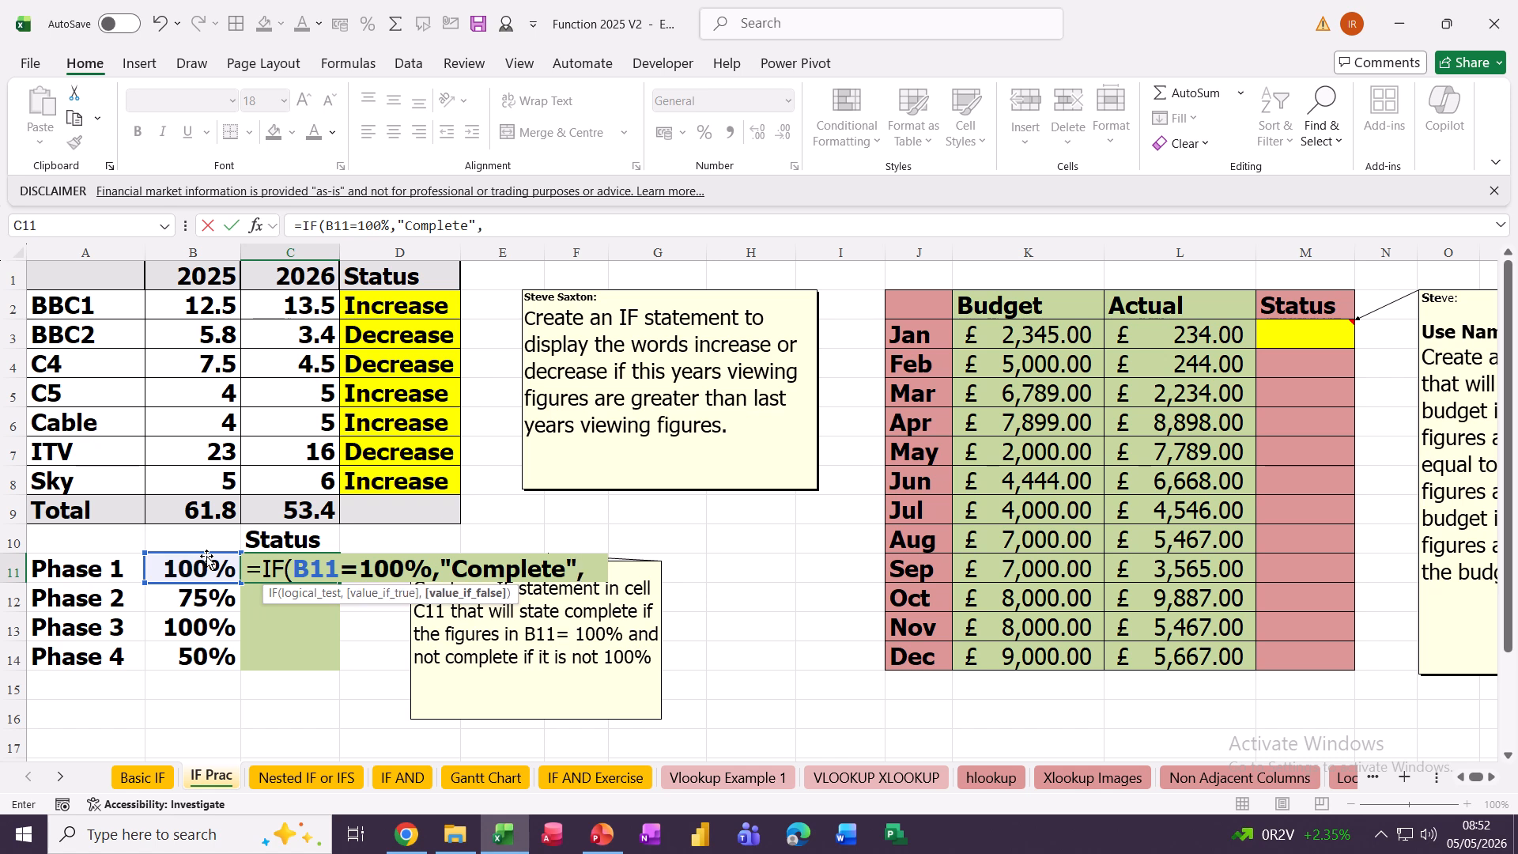
pyautogui.write('"Not Comp')
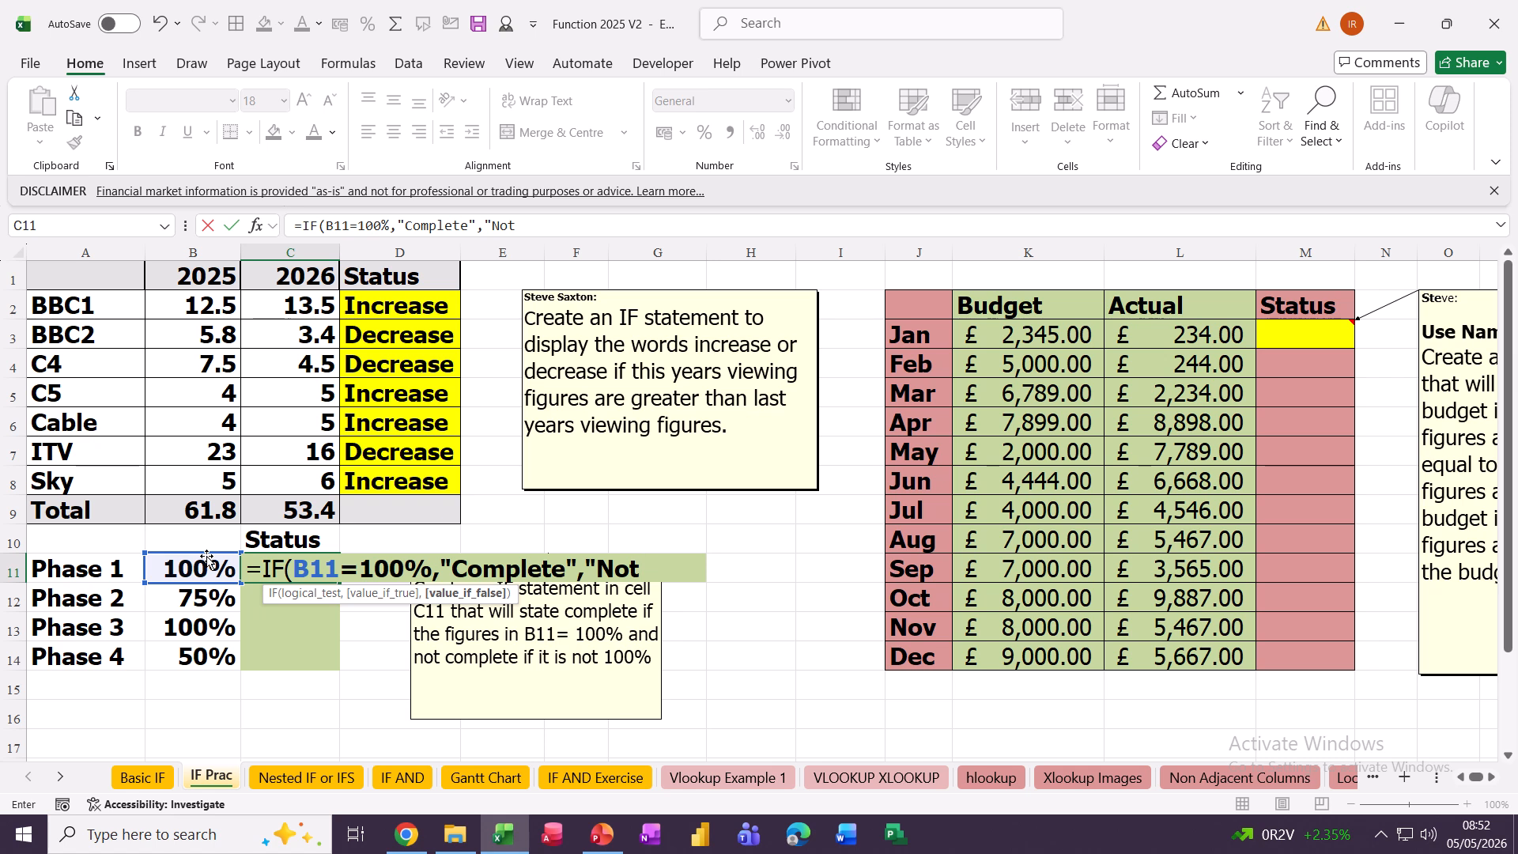
pyautogui.write('lete')
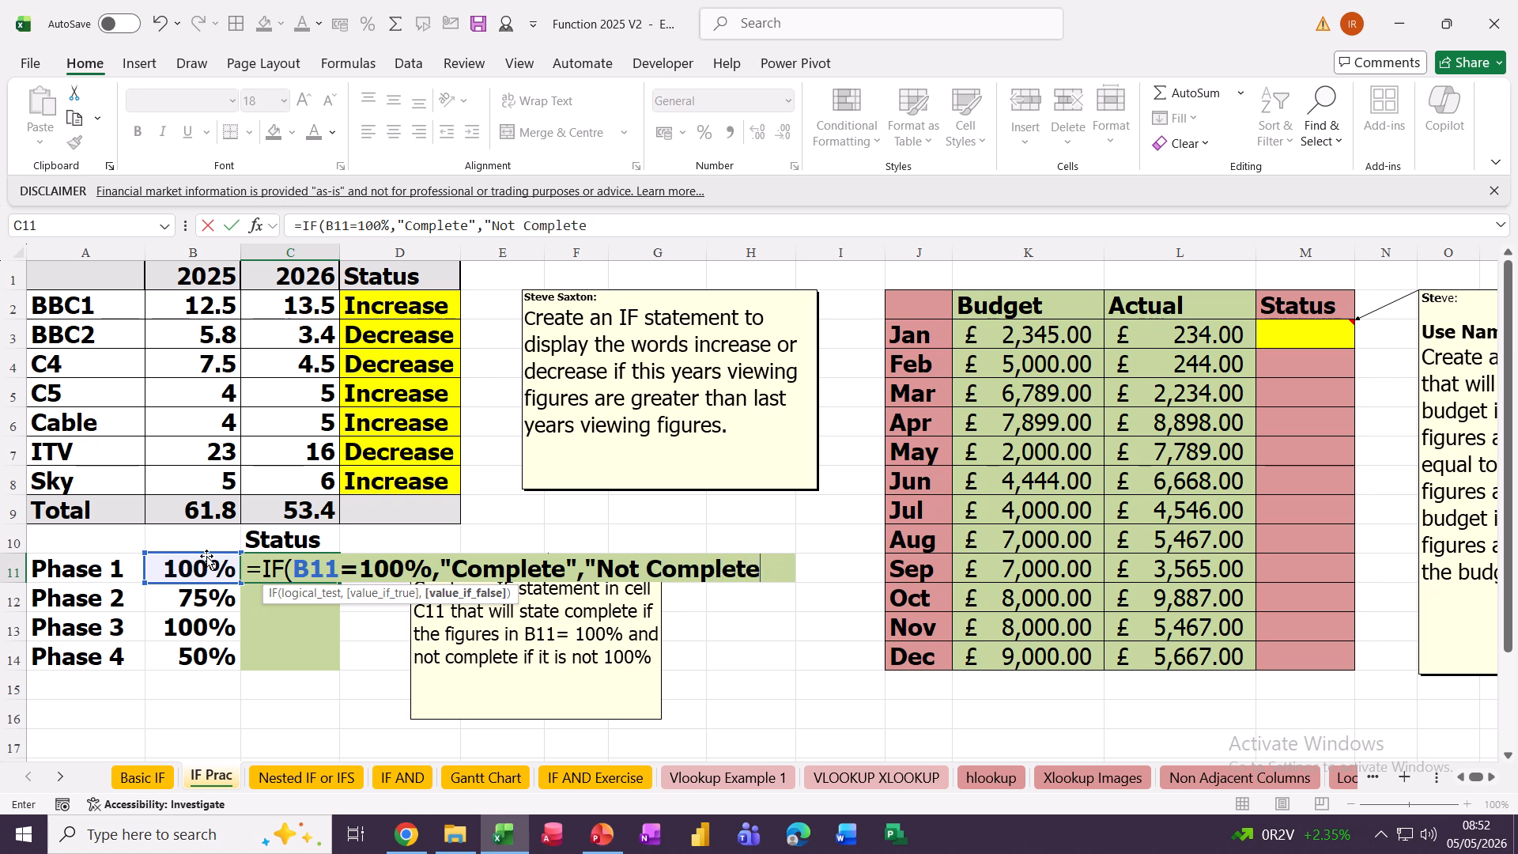
pyautogui.write('")')
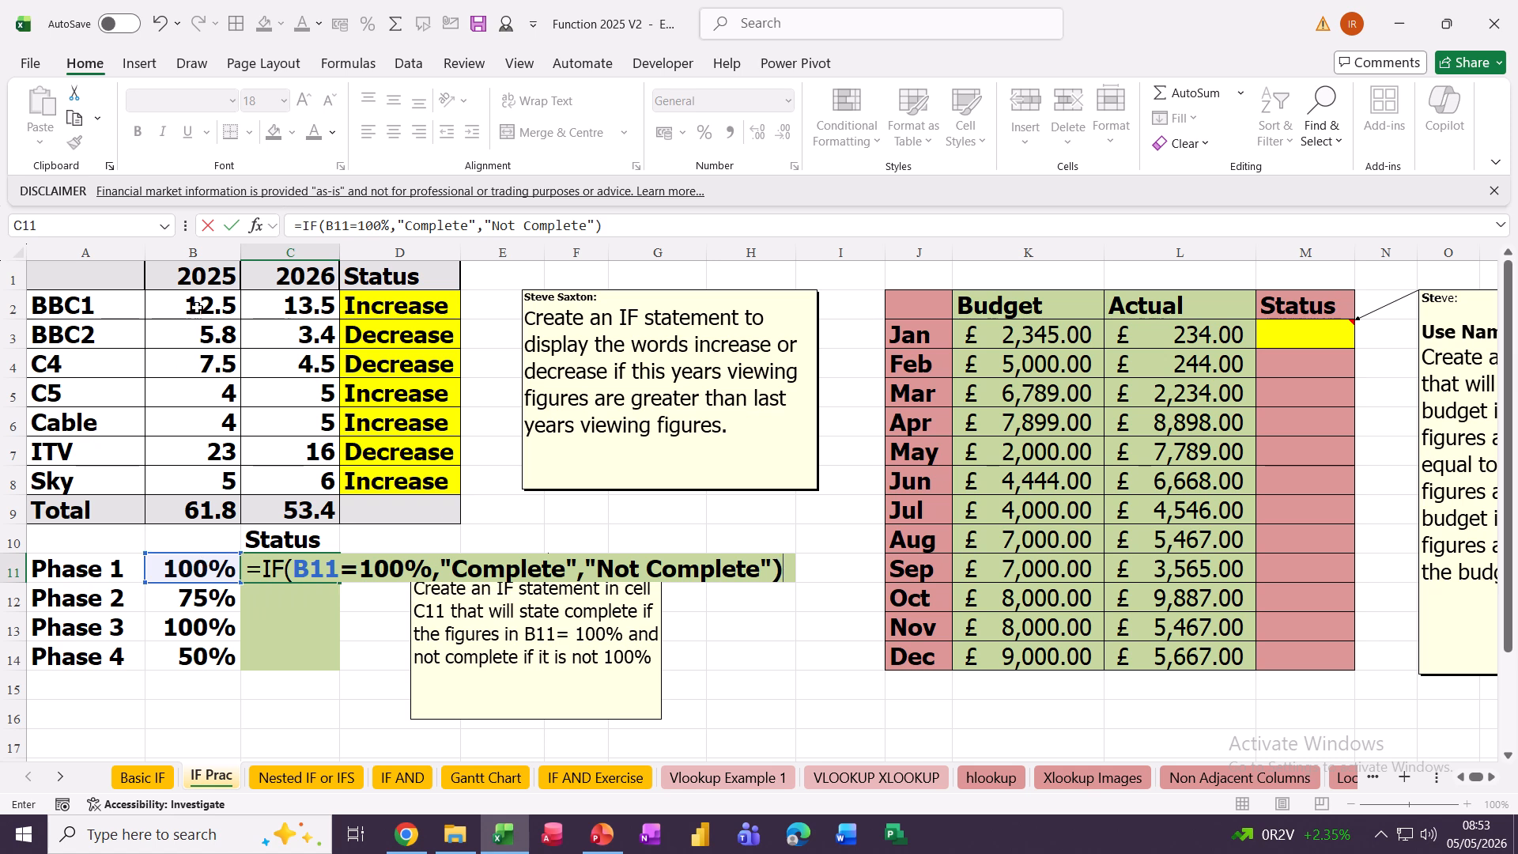
pyautogui.click(231, 225)
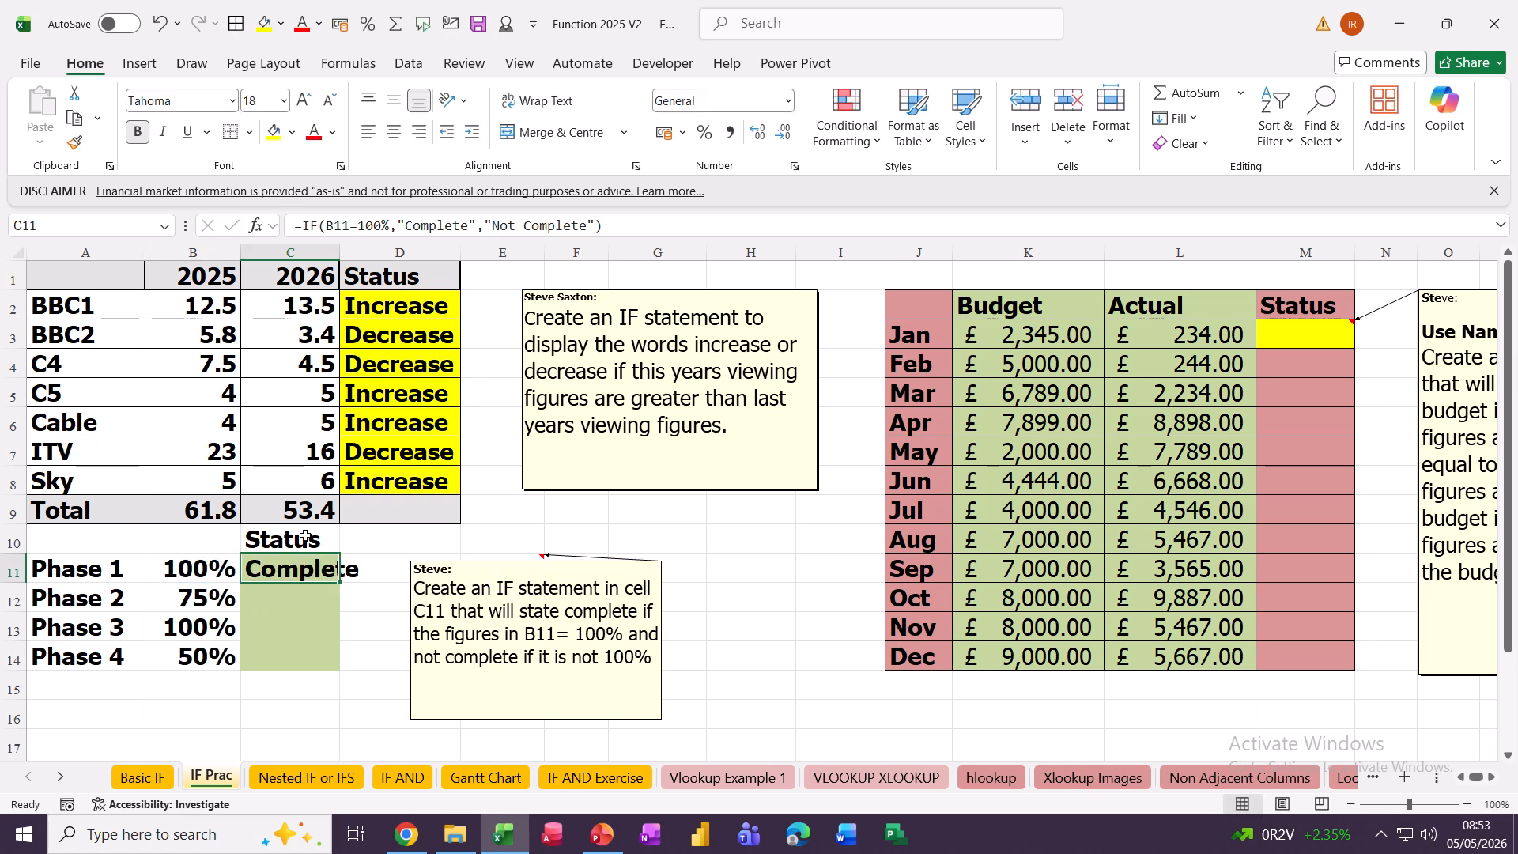
# - Fill the C11 formula down to C14 for the remaining phases
pyautogui.moveTo(340, 583); pyautogui.dragTo(341, 666)
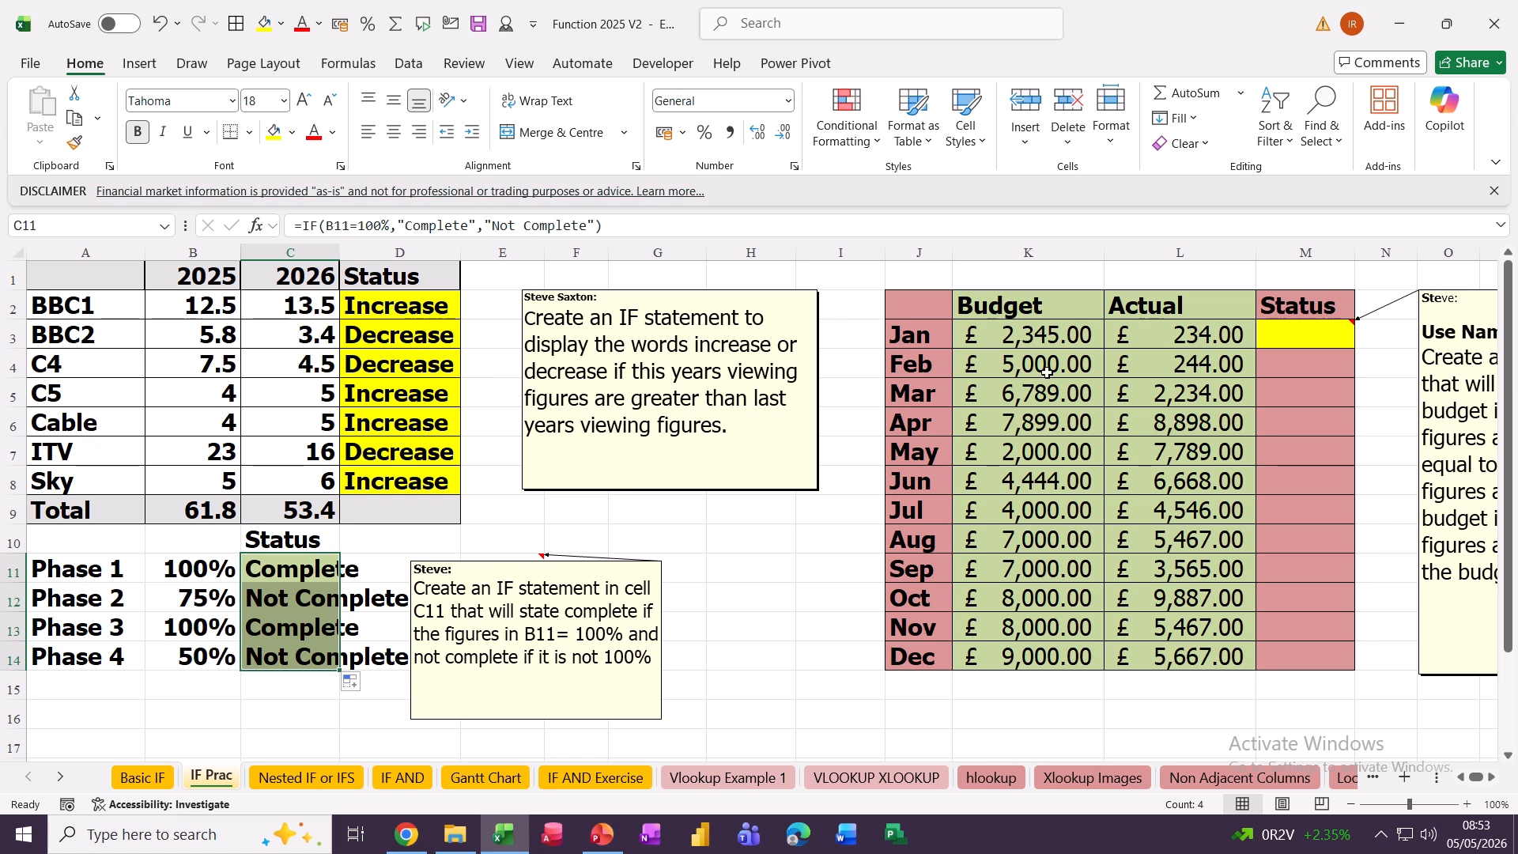
# - Check the Budget and Actual named ranges and enter the formula =IF(Actual>Budget,"Over","Under") in M3 for the monthly Status column
pyautogui.click(999, 338)
pyautogui.moveTo(998, 338); pyautogui.dragTo(1046, 644)
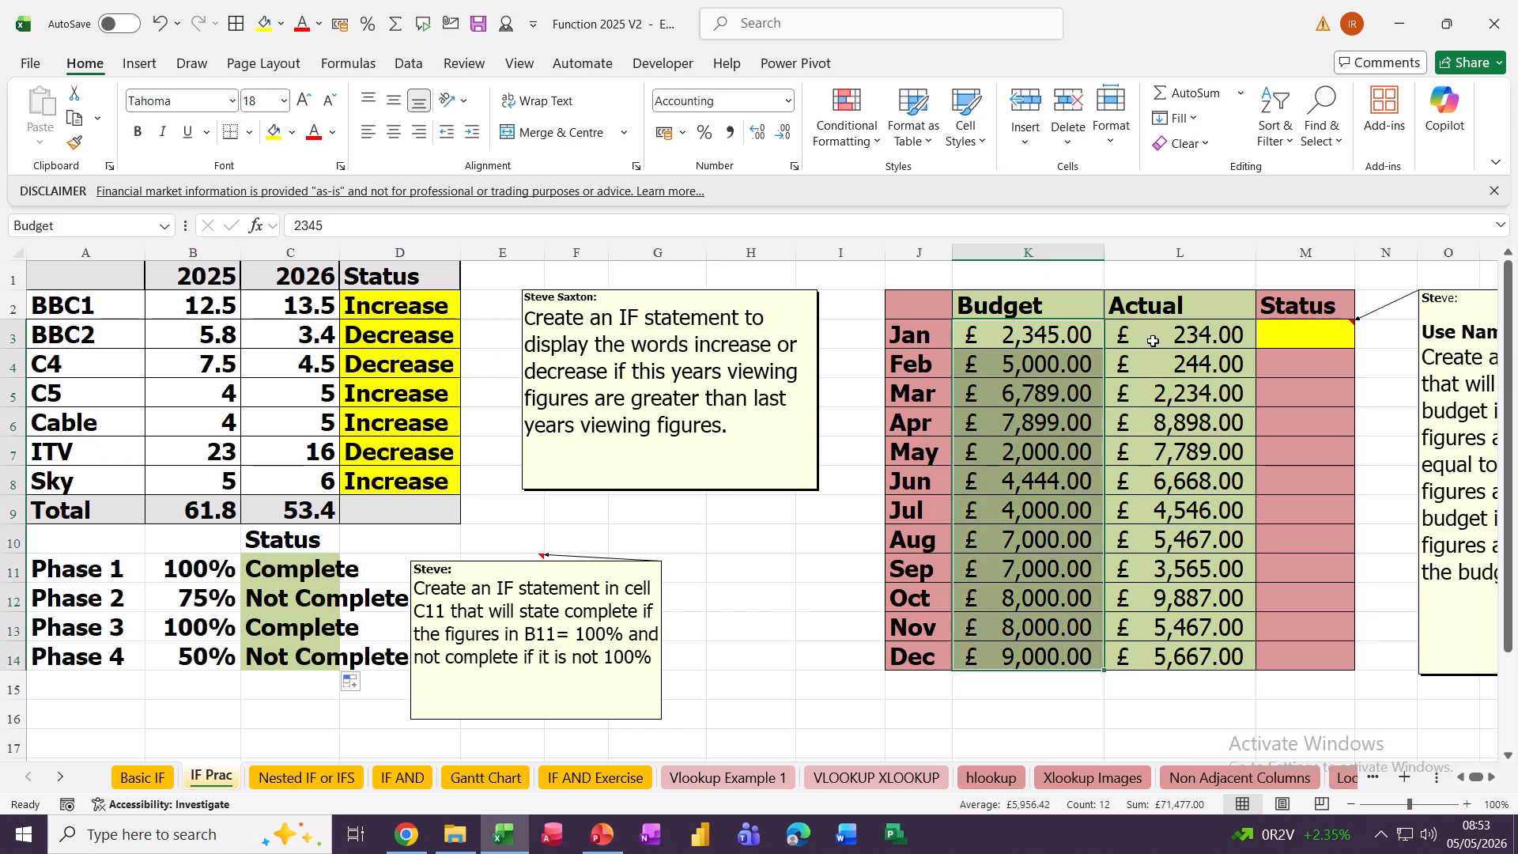
pyautogui.moveTo(1159, 337); pyautogui.dragTo(1182, 660)
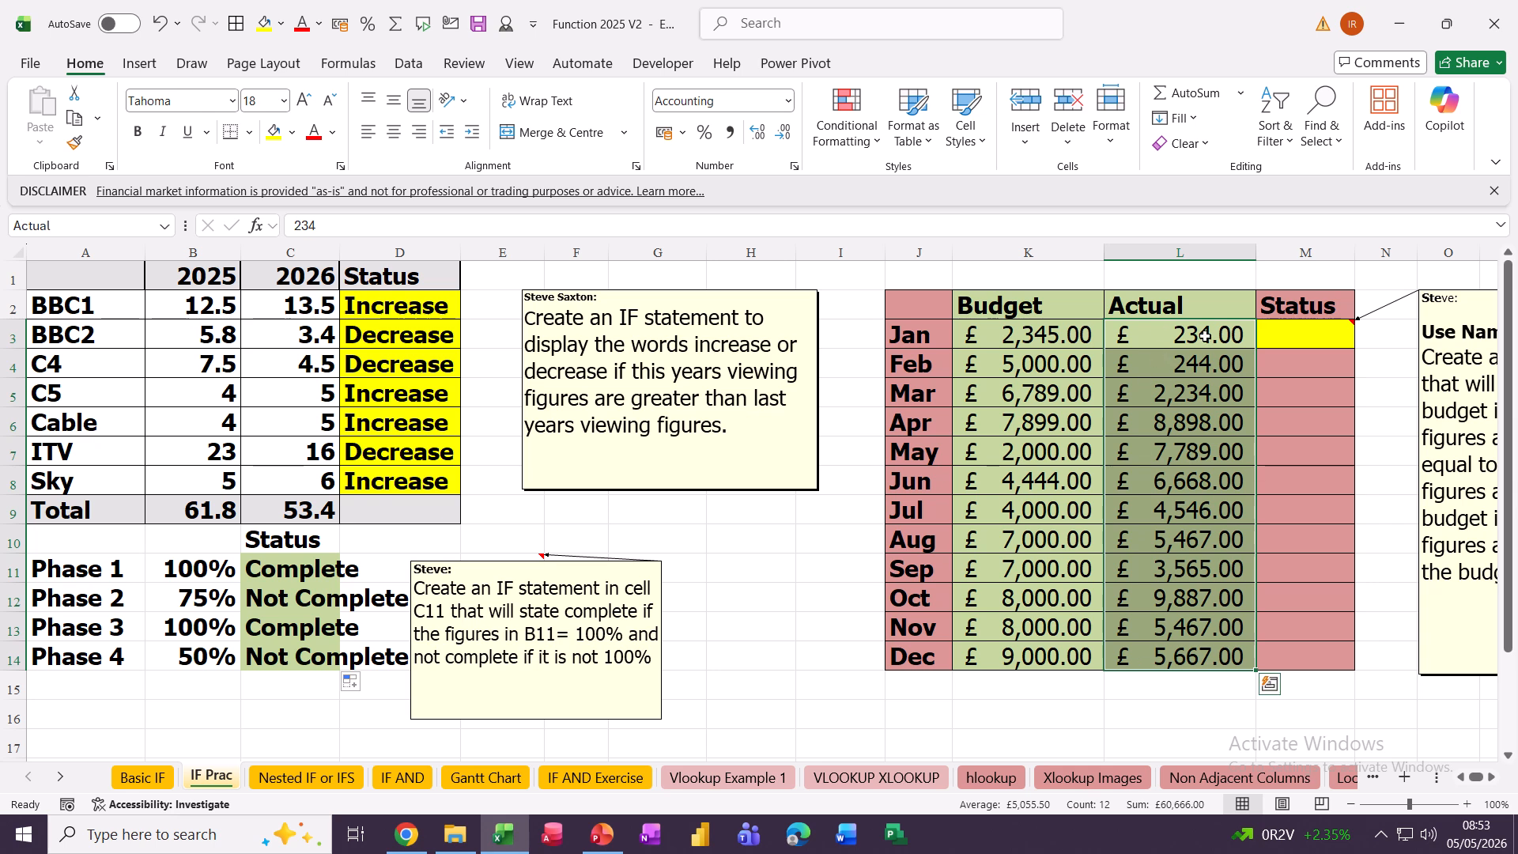
pyautogui.click(1295, 338)
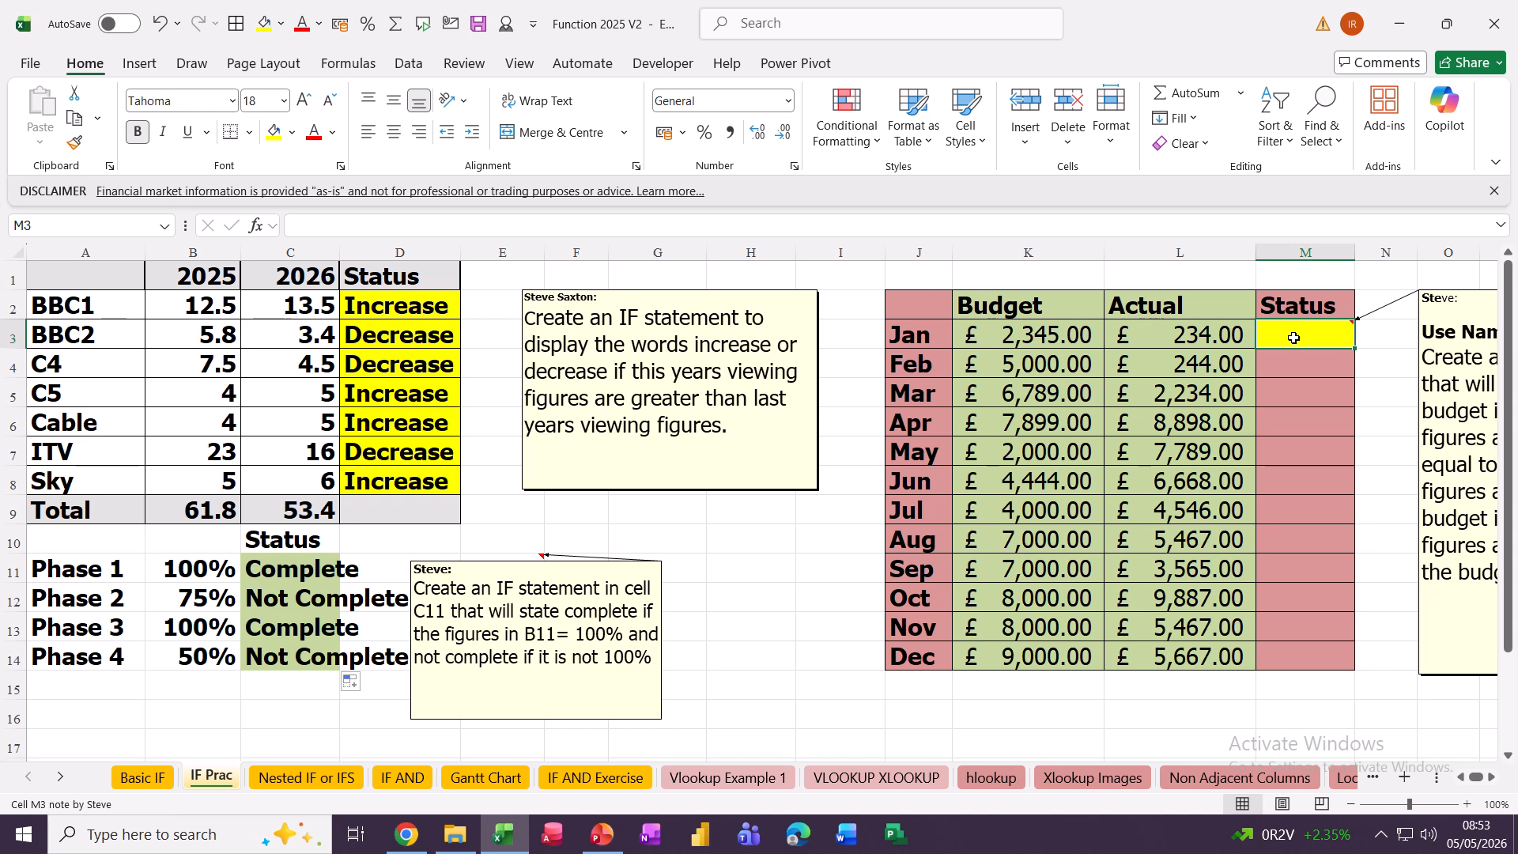
pyautogui.write('=')
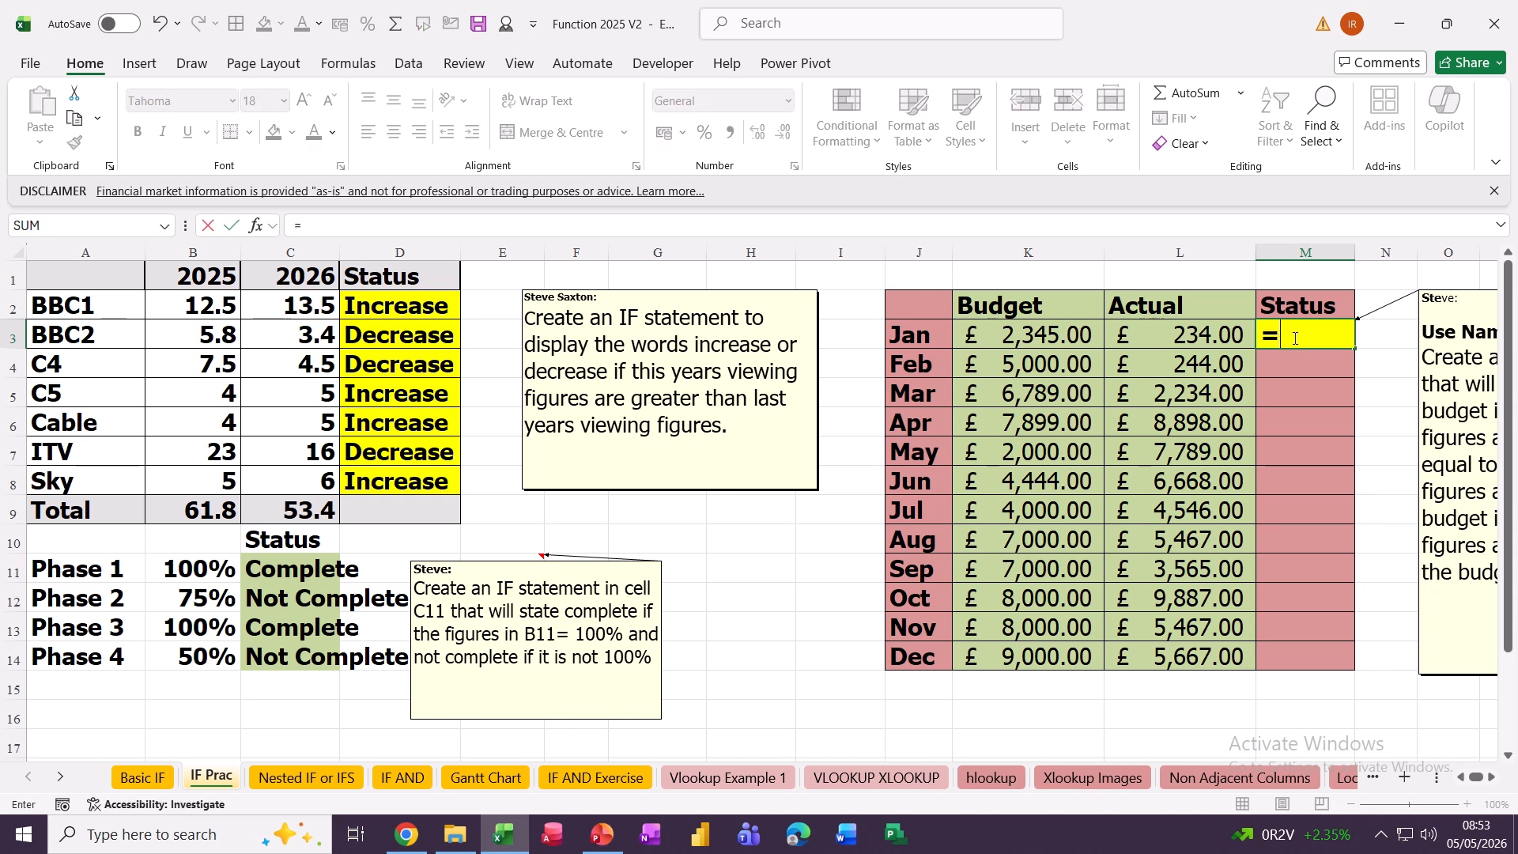
pyautogui.write('if')
pyautogui.press('Tab')
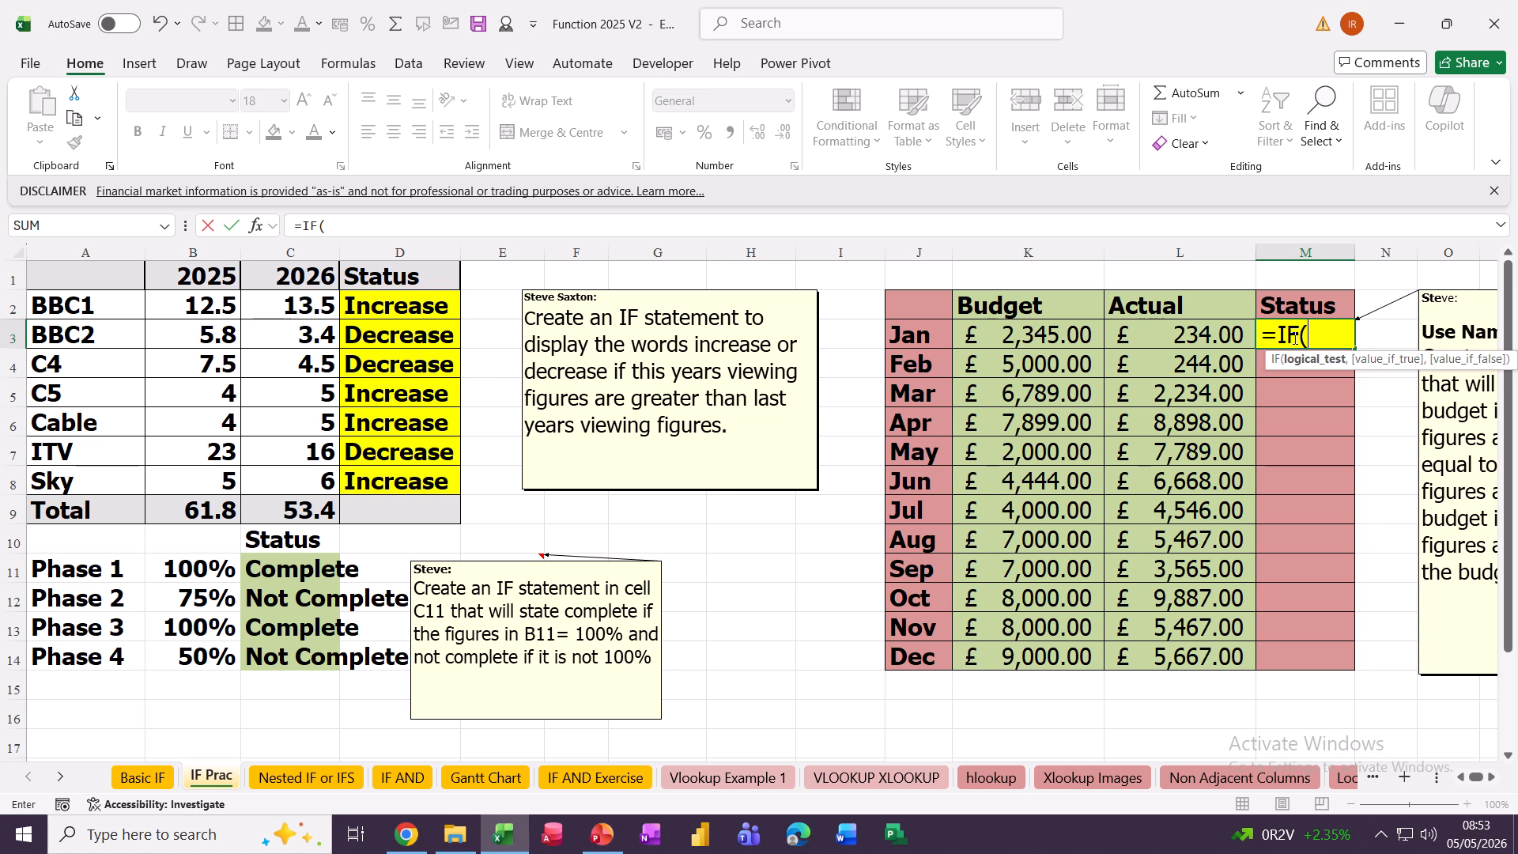
pyautogui.write('actua')
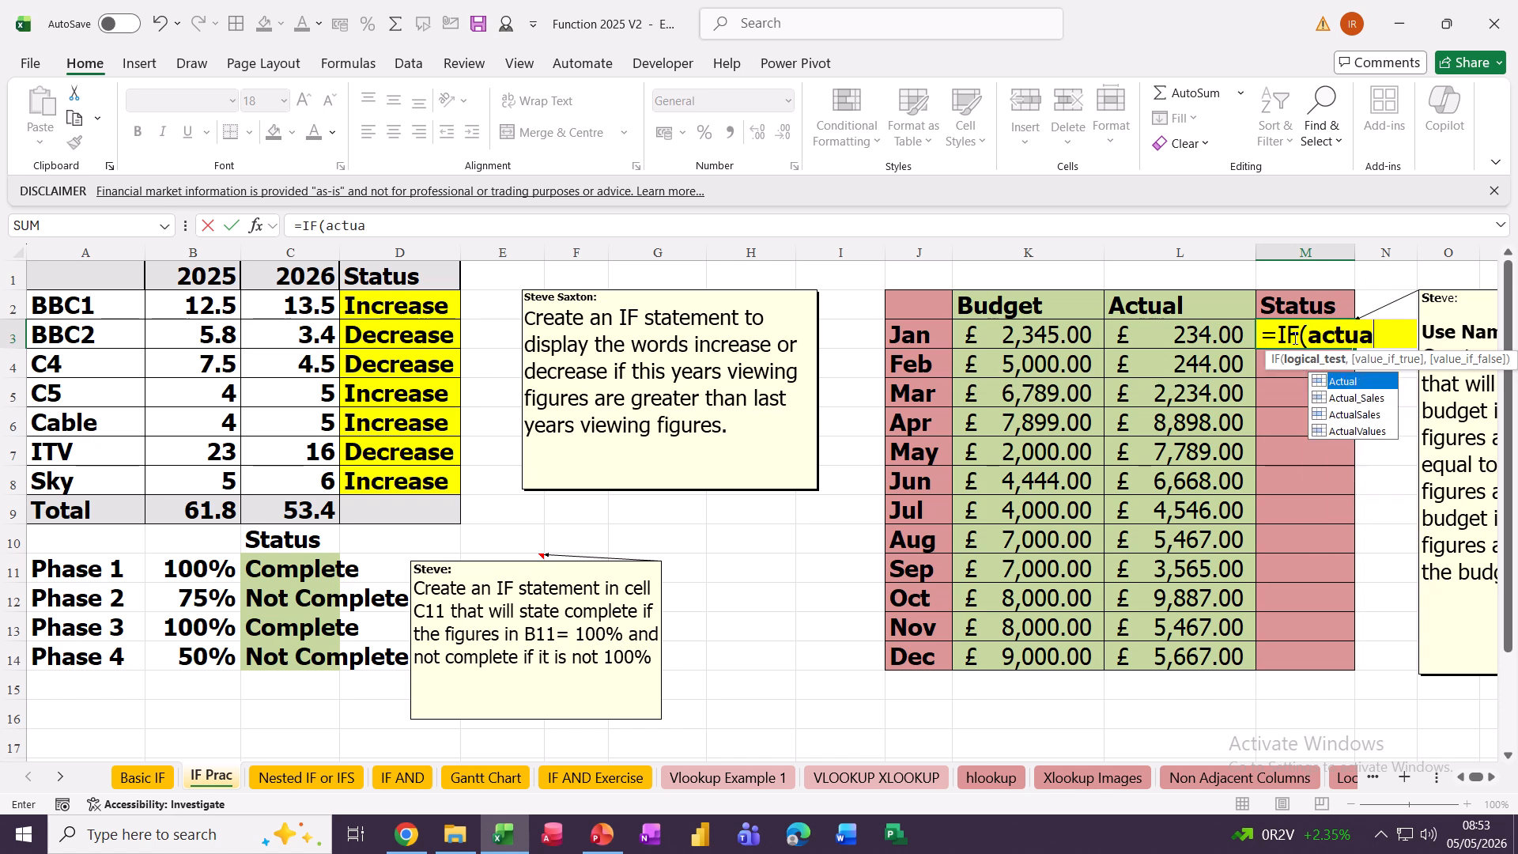
pyautogui.write('l>b')
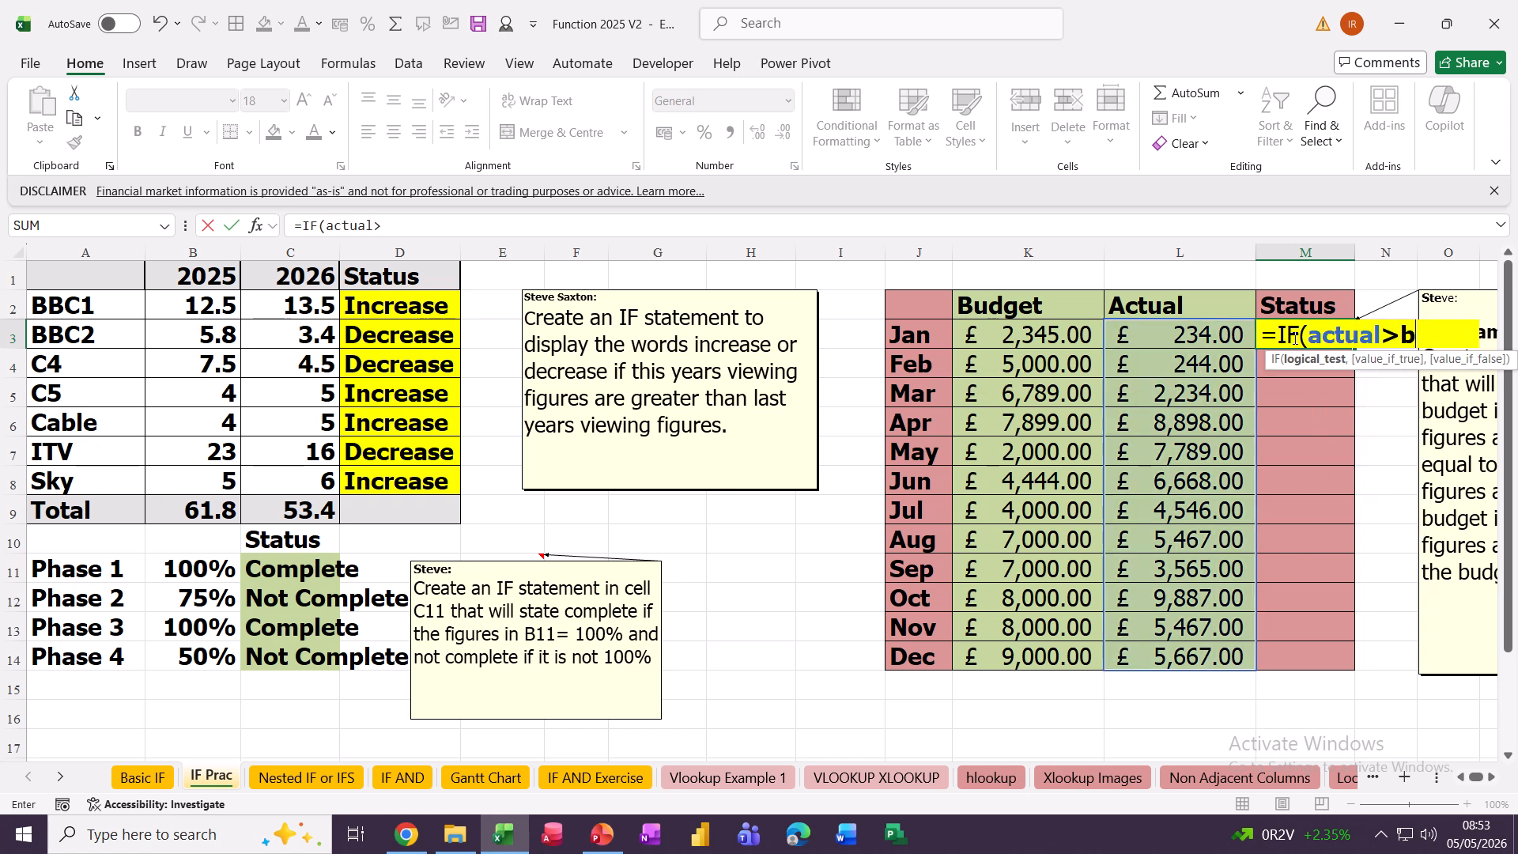
pyautogui.write('udge')
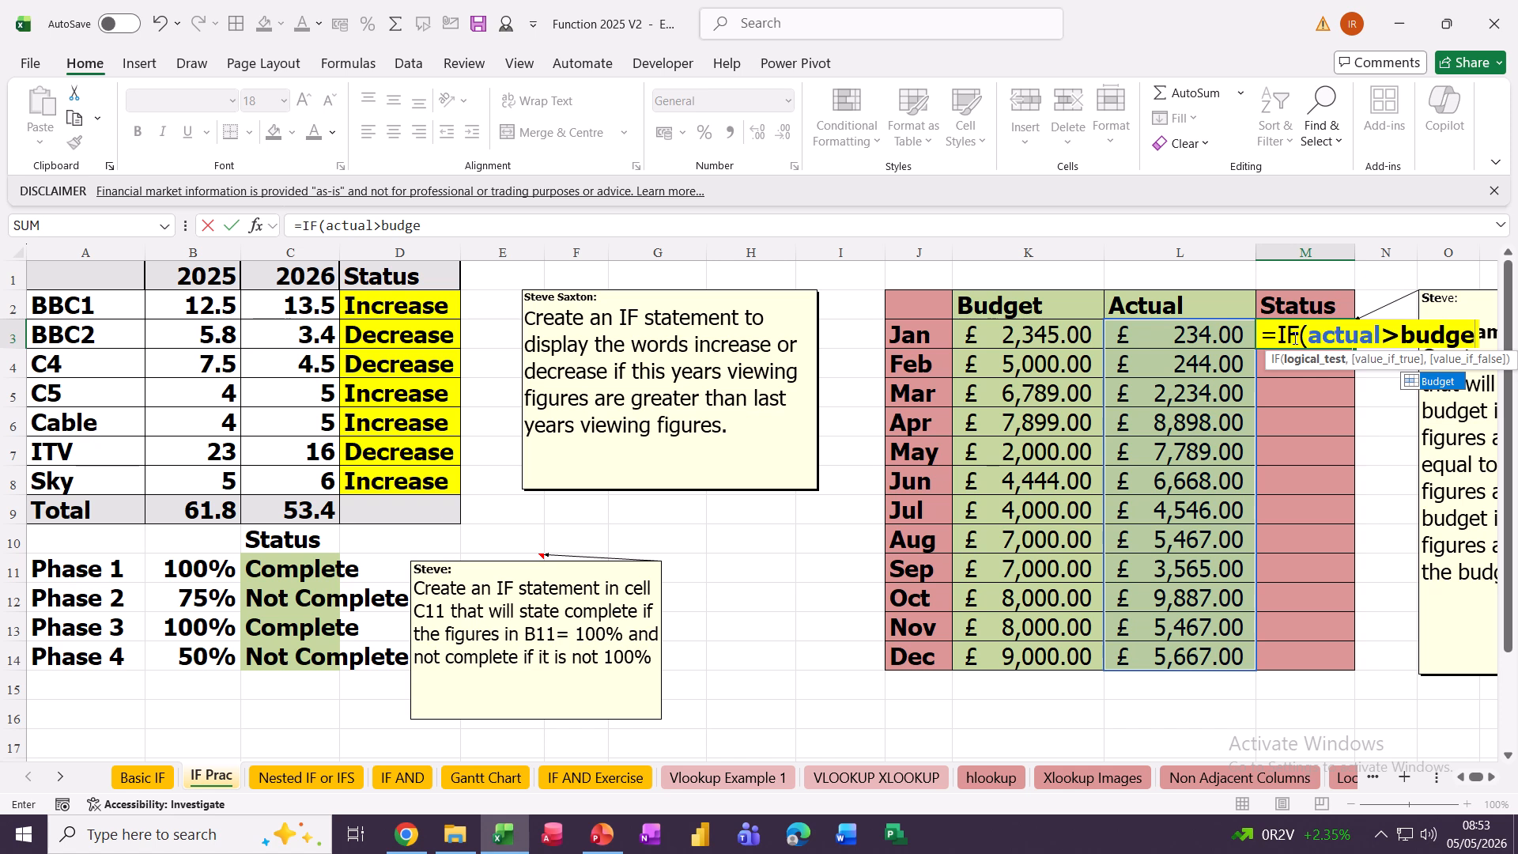
pyautogui.write('t,')
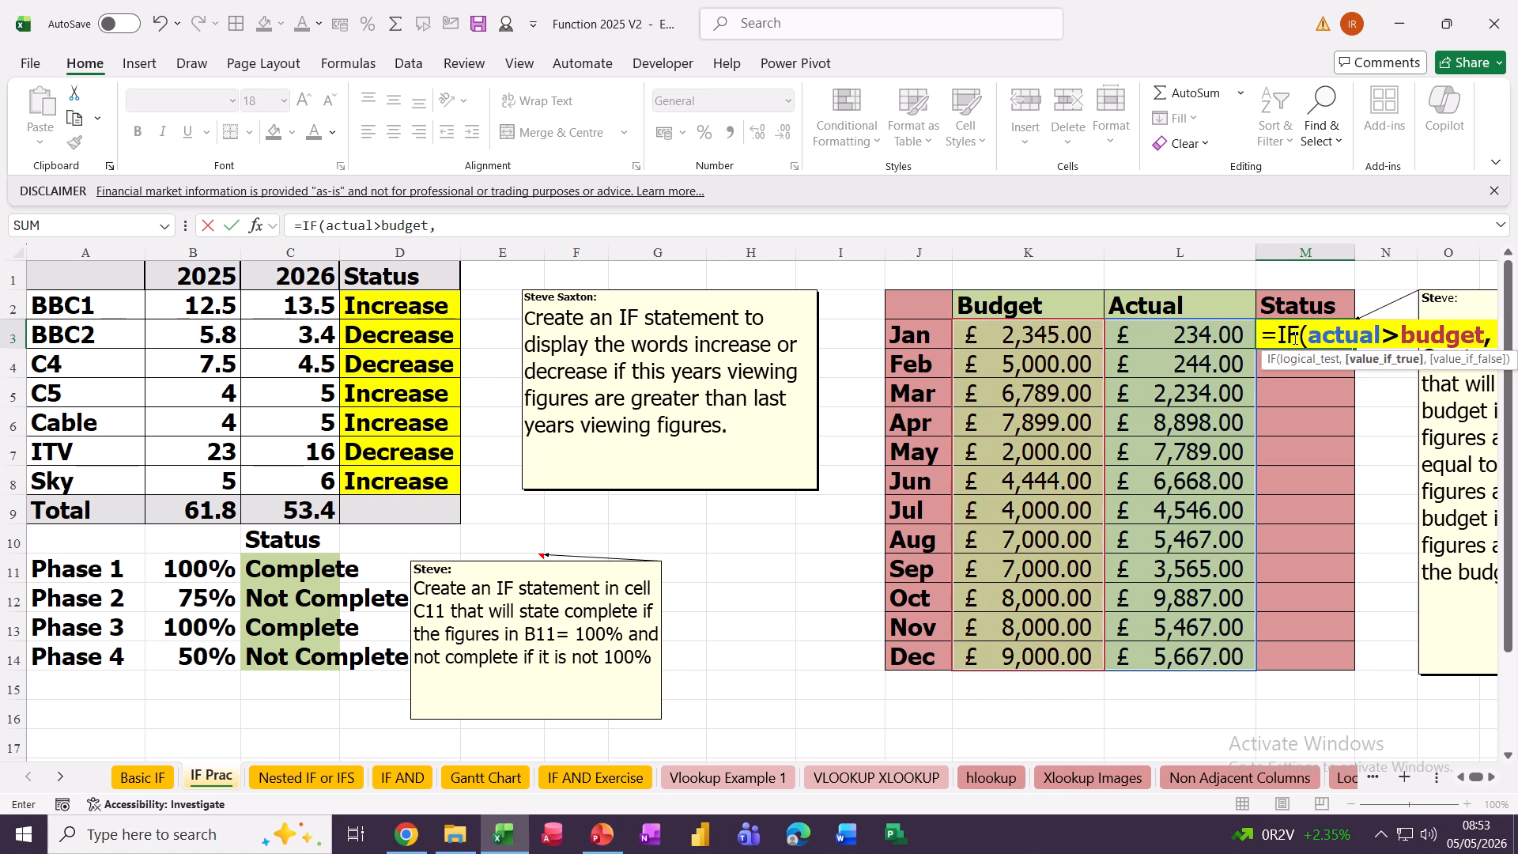
pyautogui.write('"')
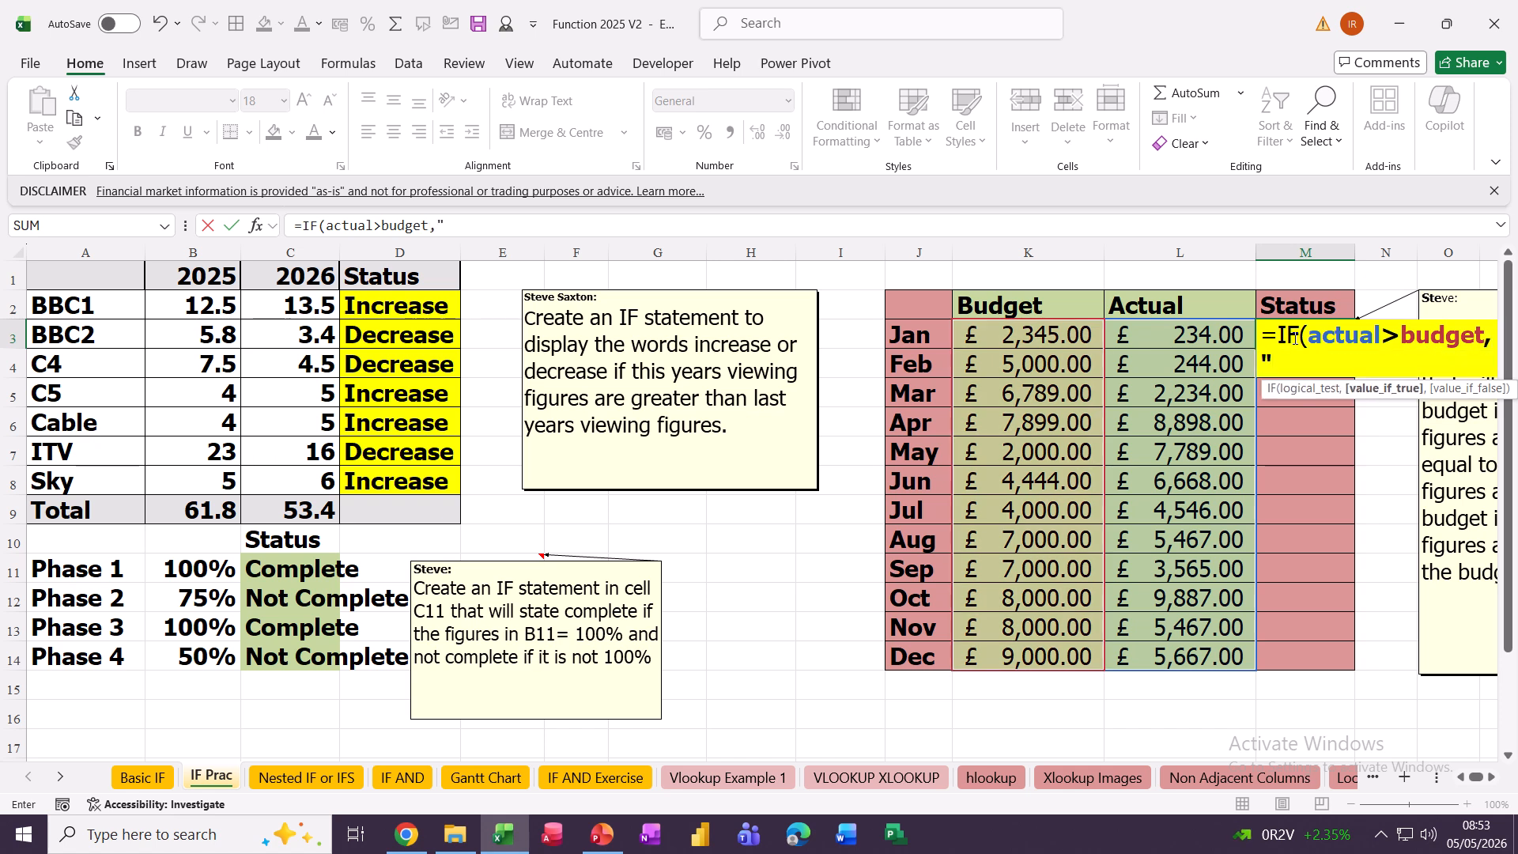
pyautogui.write('Over')
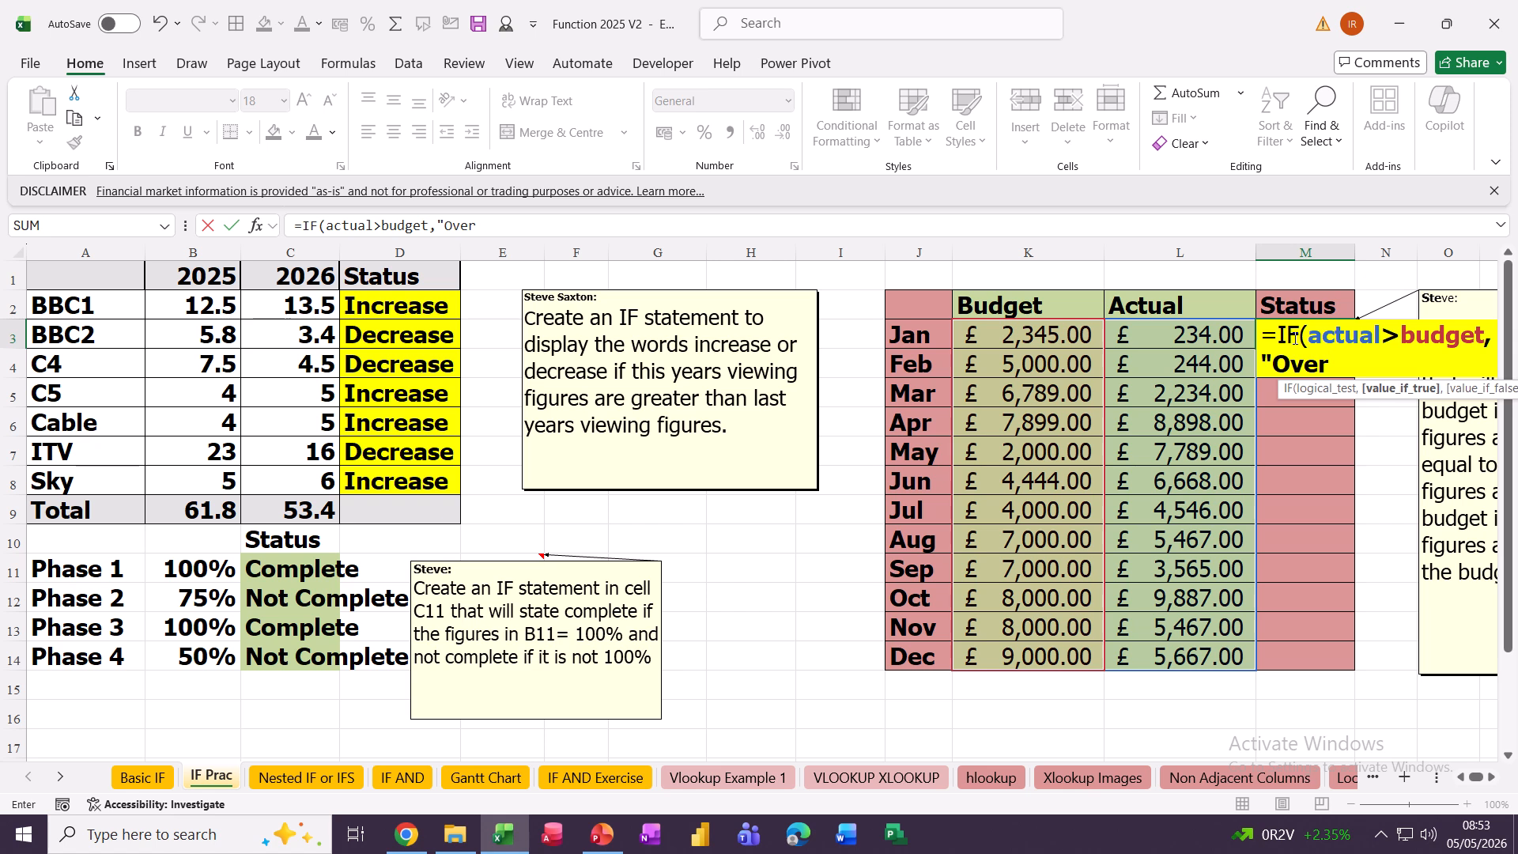
pyautogui.write('",')
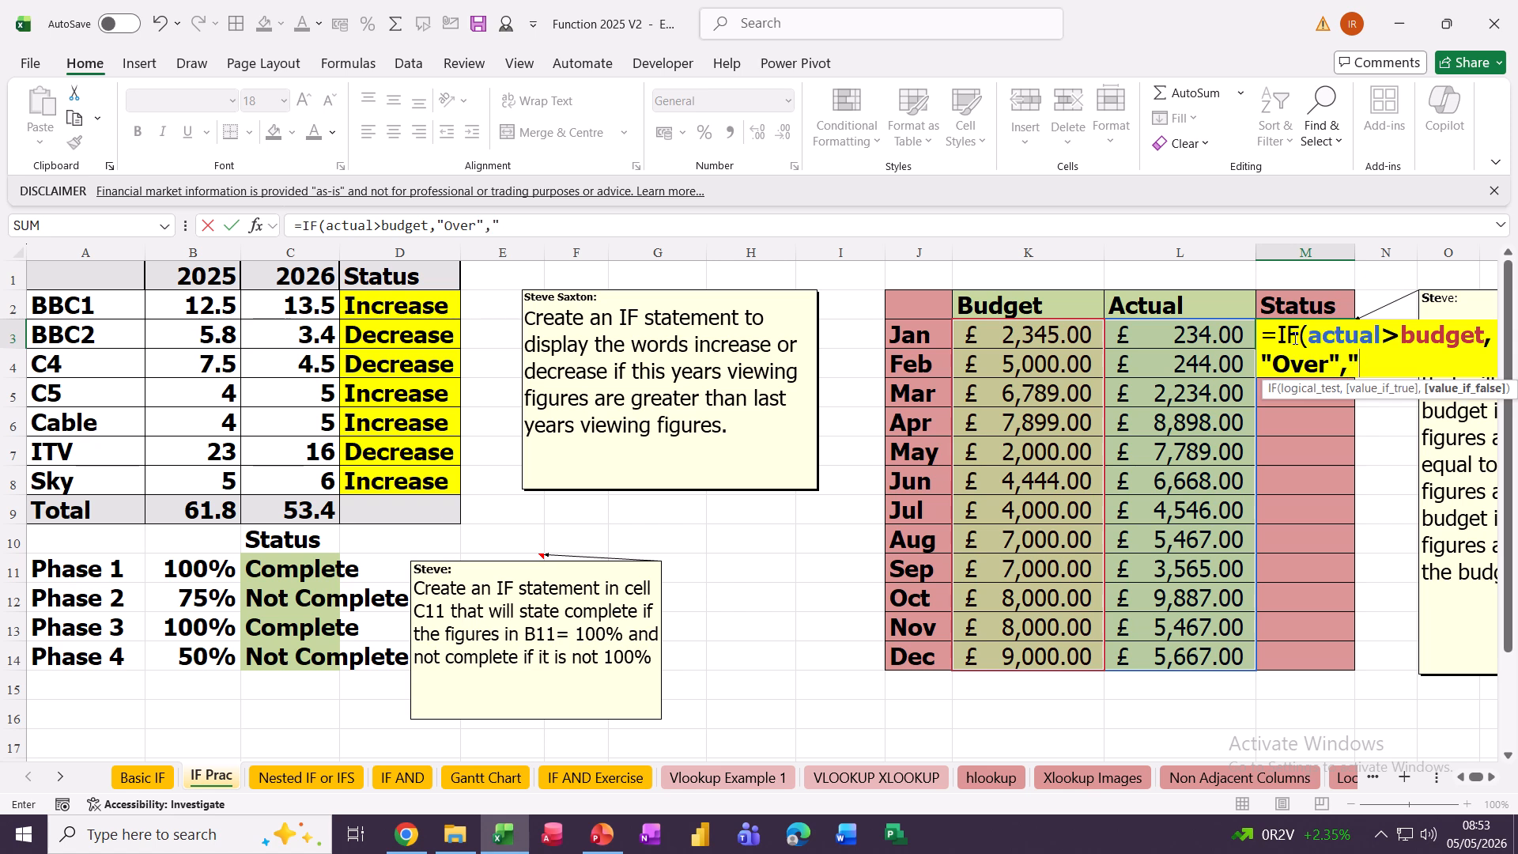
pyautogui.write('"Under"')
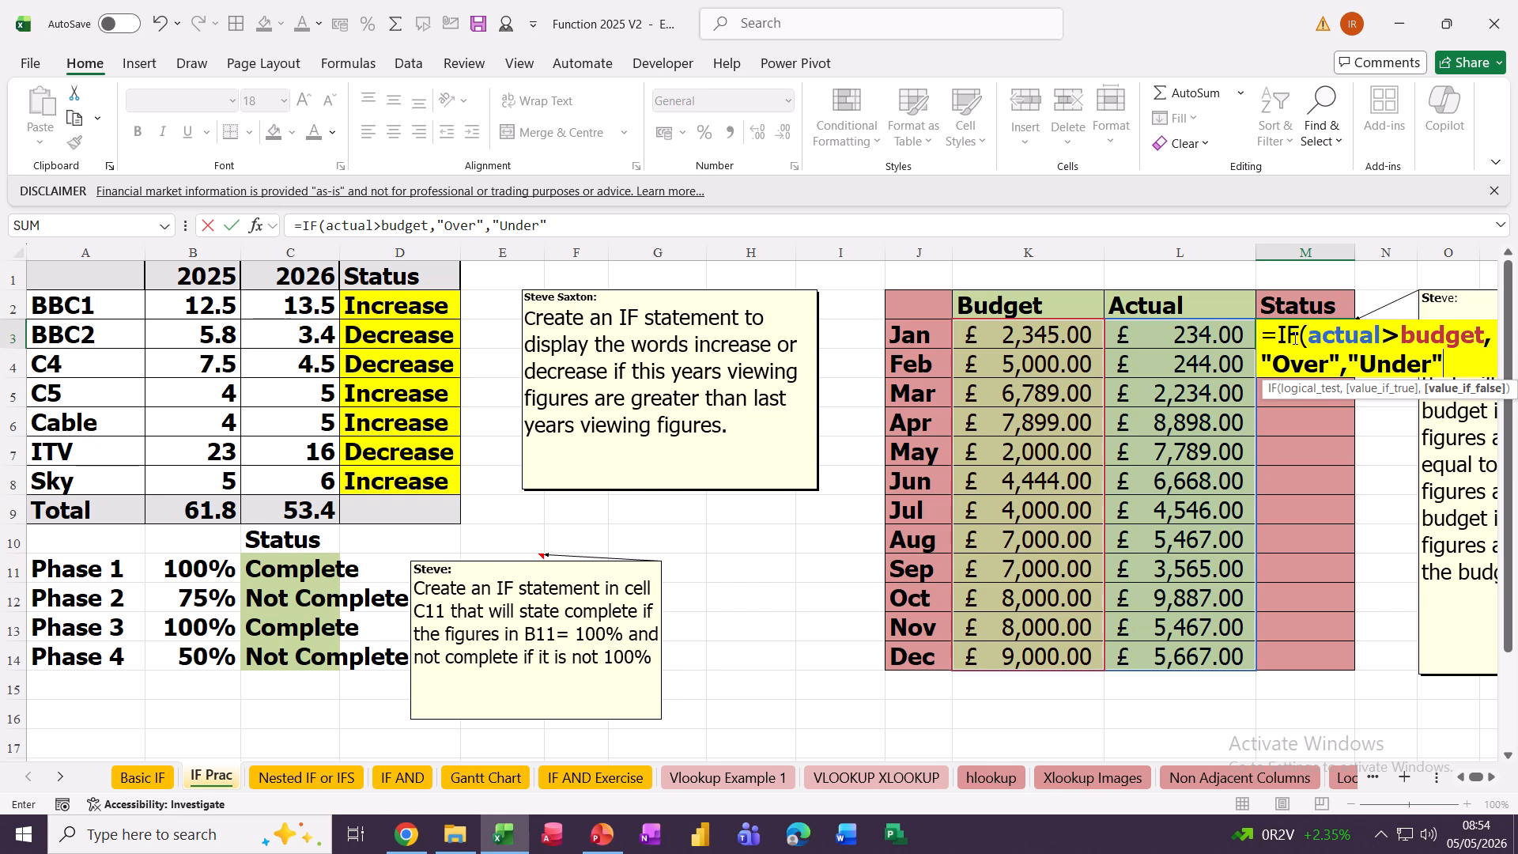
pyautogui.write(')')
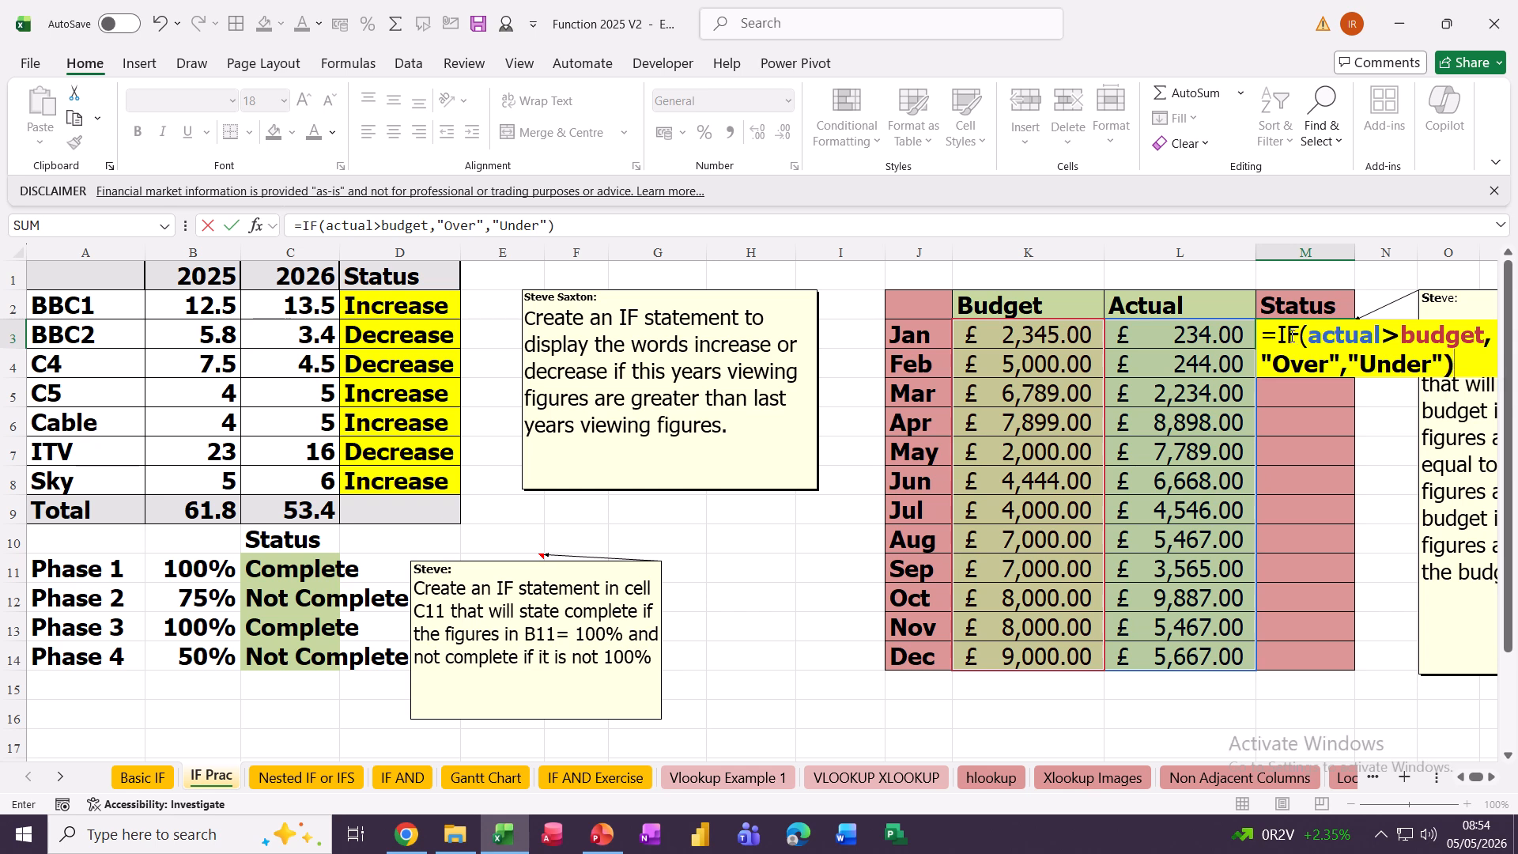
pyautogui.click(235, 228)
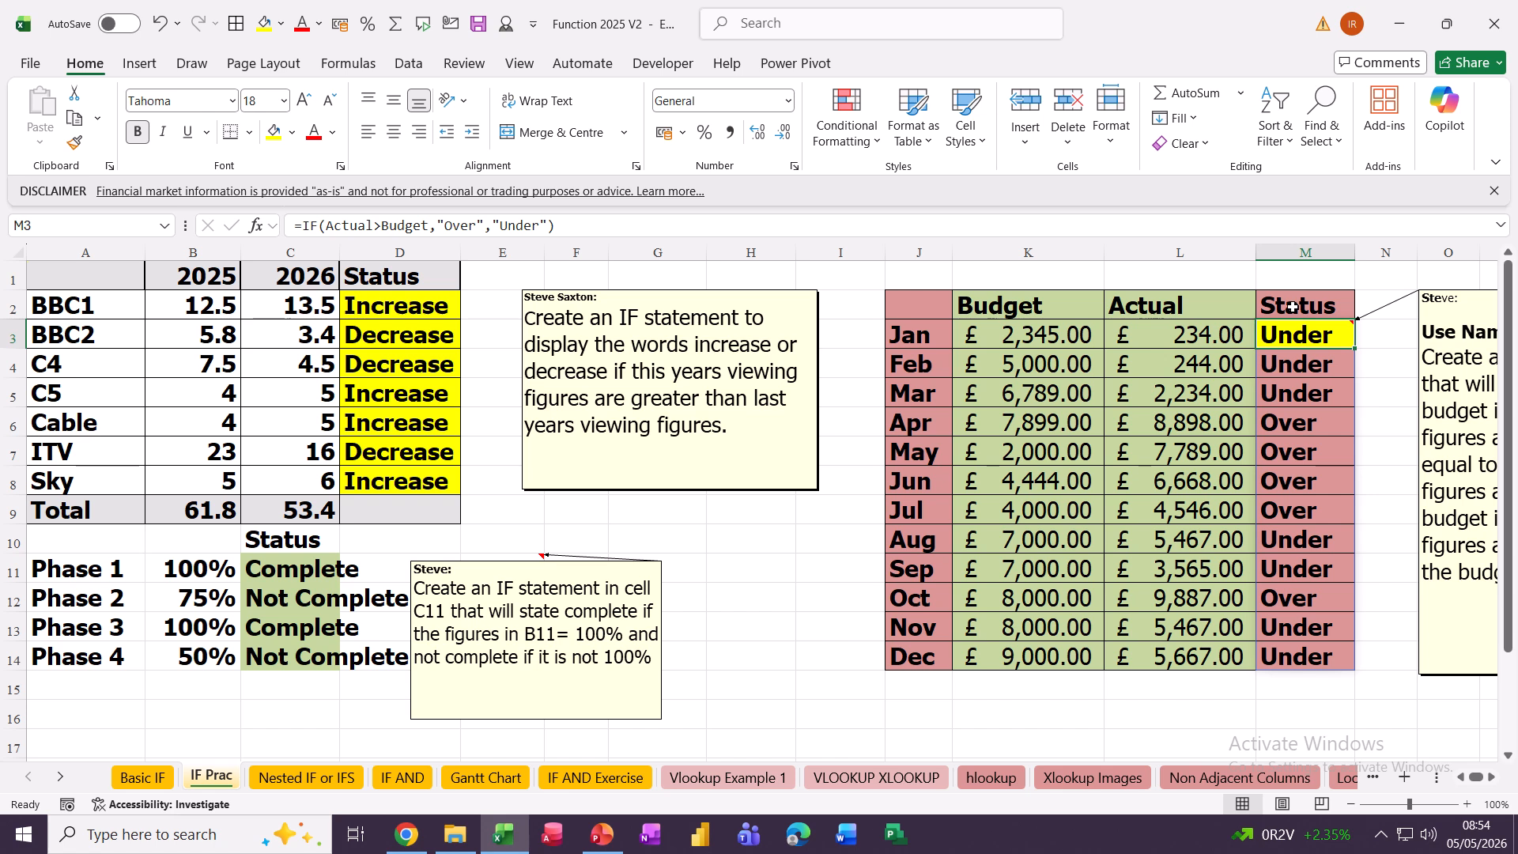